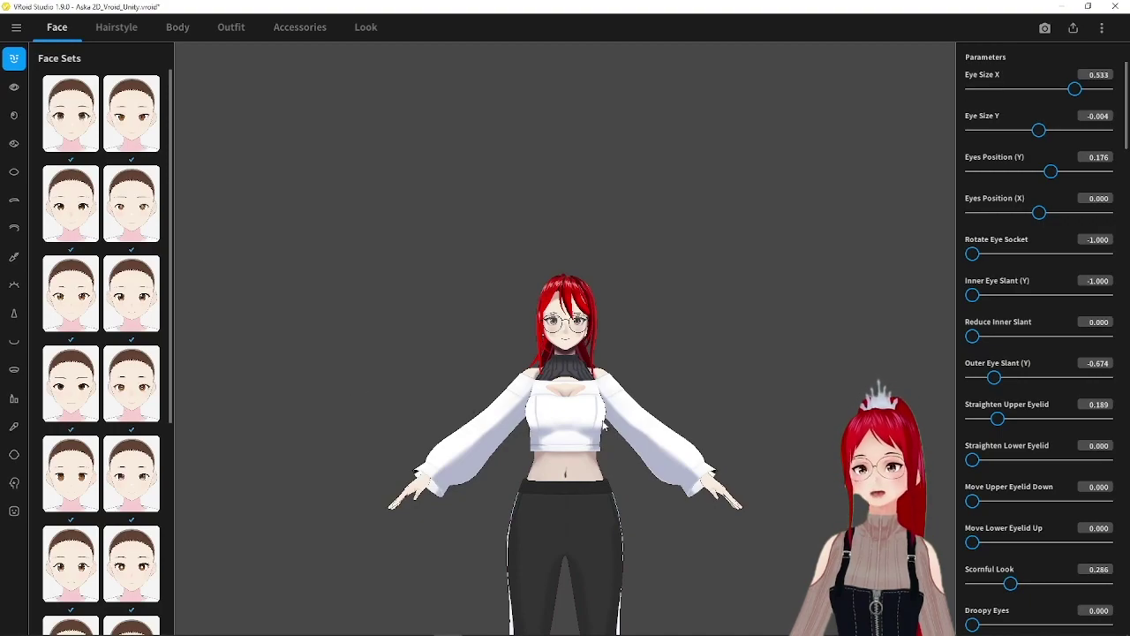
- Apply a cheek blush preset and tint the blush deep red (#C31322)
mouse_move(746, 452)
left_mouse_down()
mouse_move(767, 461)
mouse_move(733, 460)
mouse_move(745, 448)
mouse_move(776, 457)
mouse_move(774, 469)
mouse_move(742, 456)
left_mouse_up()
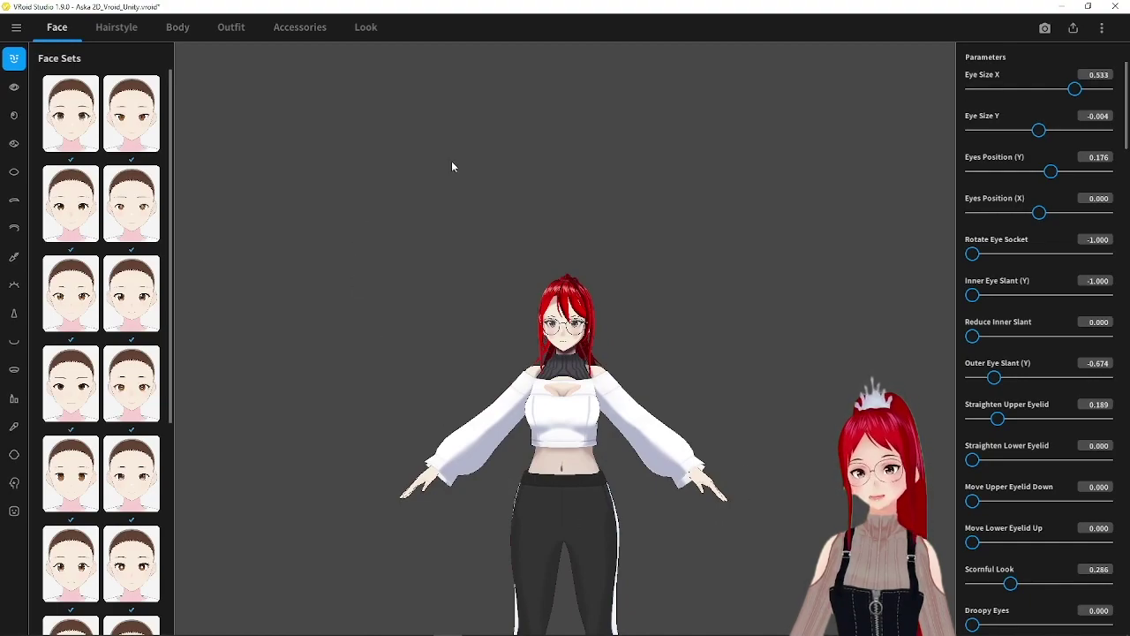
left_click(14, 428)
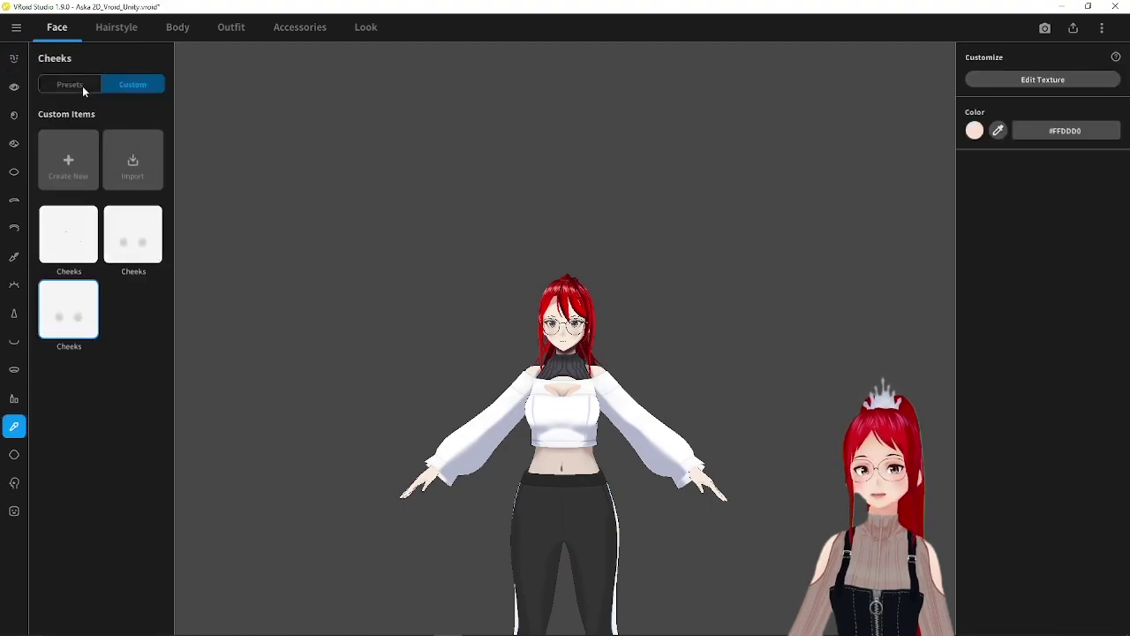
left_click(69, 85)
left_click(132, 240)
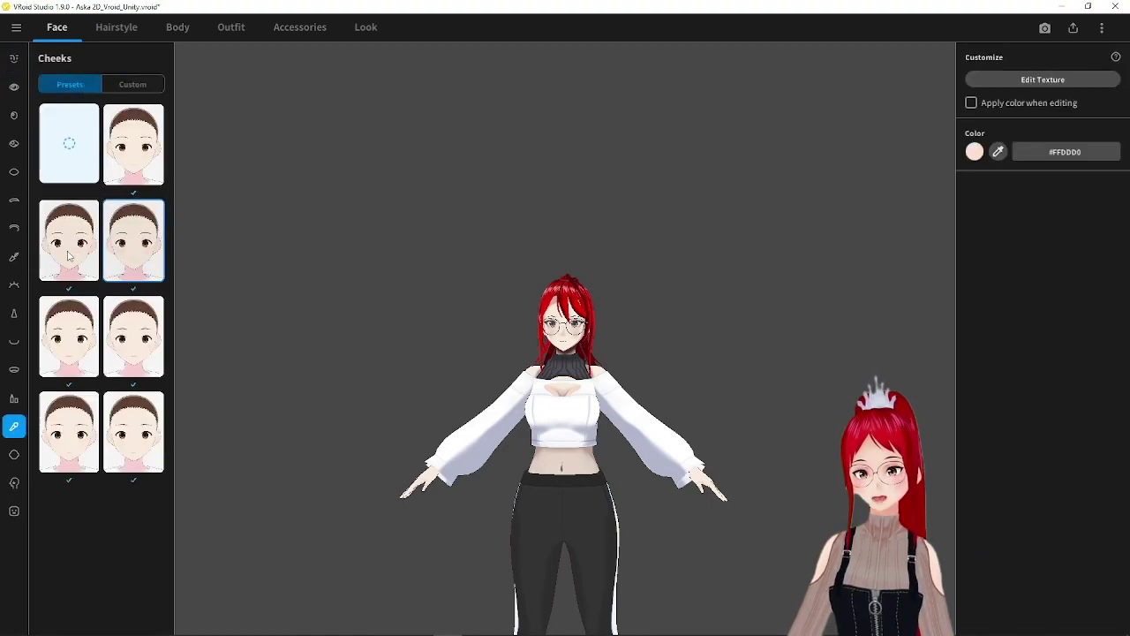
left_click(974, 152)
left_click(931, 165)
left_click(963, 201)
left_click(772, 165)
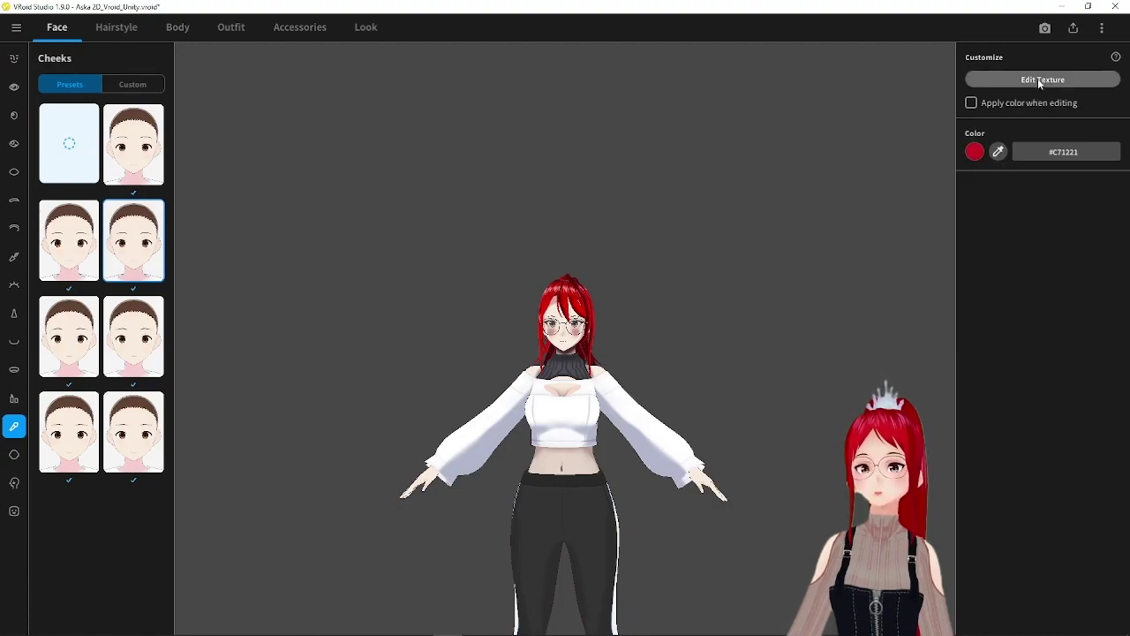
- Export the blush texture layer as the PNG blush_transparent2 and close the texture editor
left_click(1037, 77)
right_click(111, 132)
left_click(111, 141)
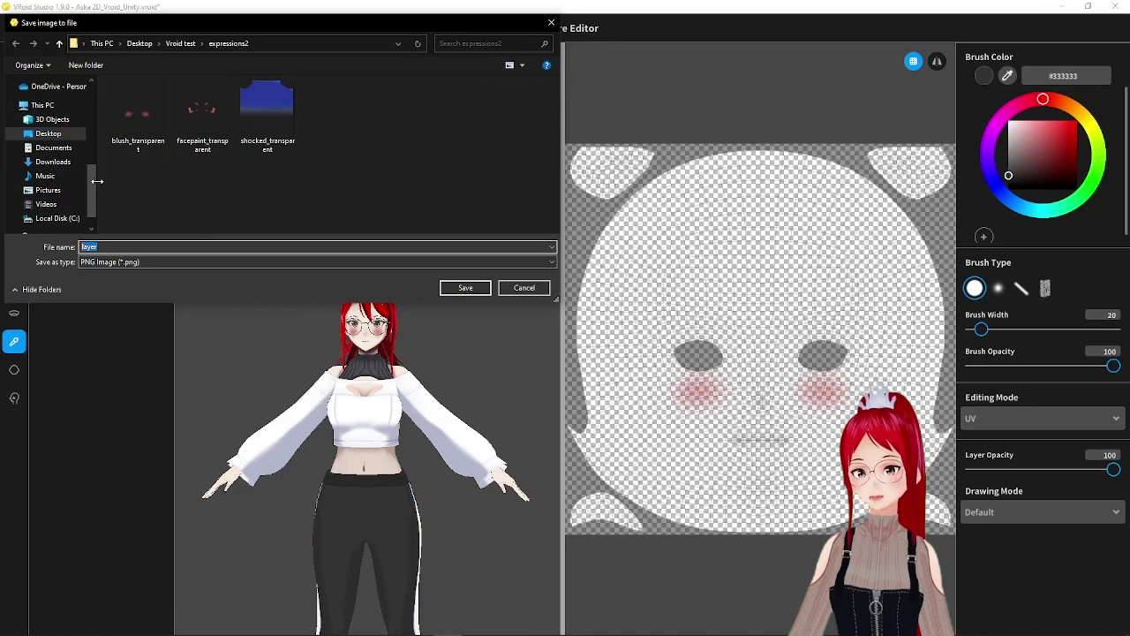
left_click(138, 119)
key("End")
type("2")
key("Return")
left_click(14, 27)
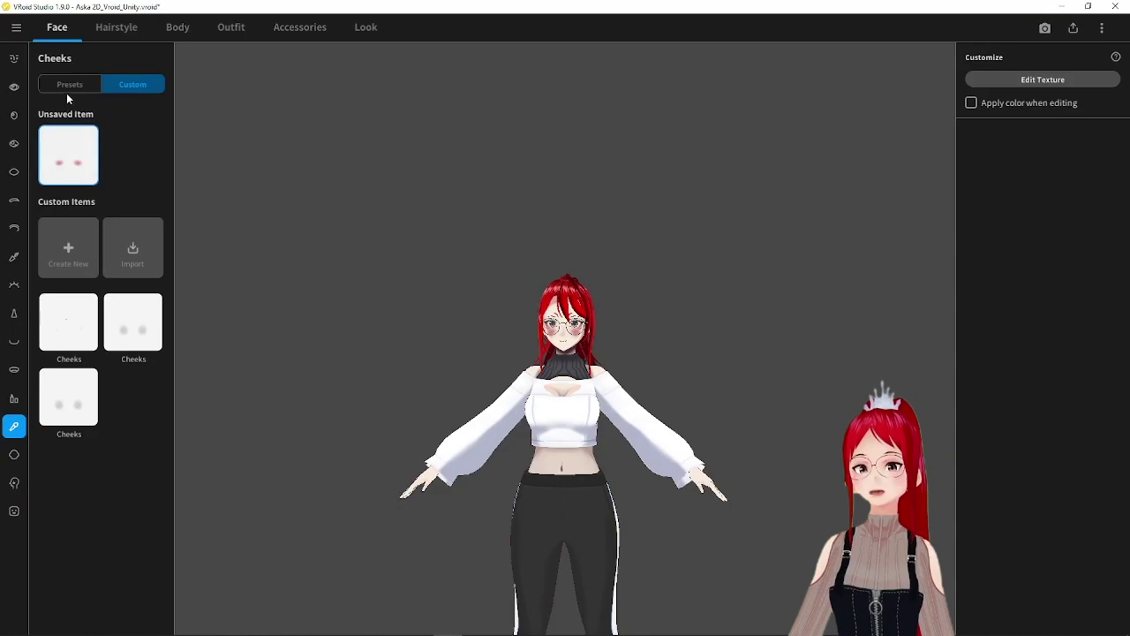
left_click(68, 86)
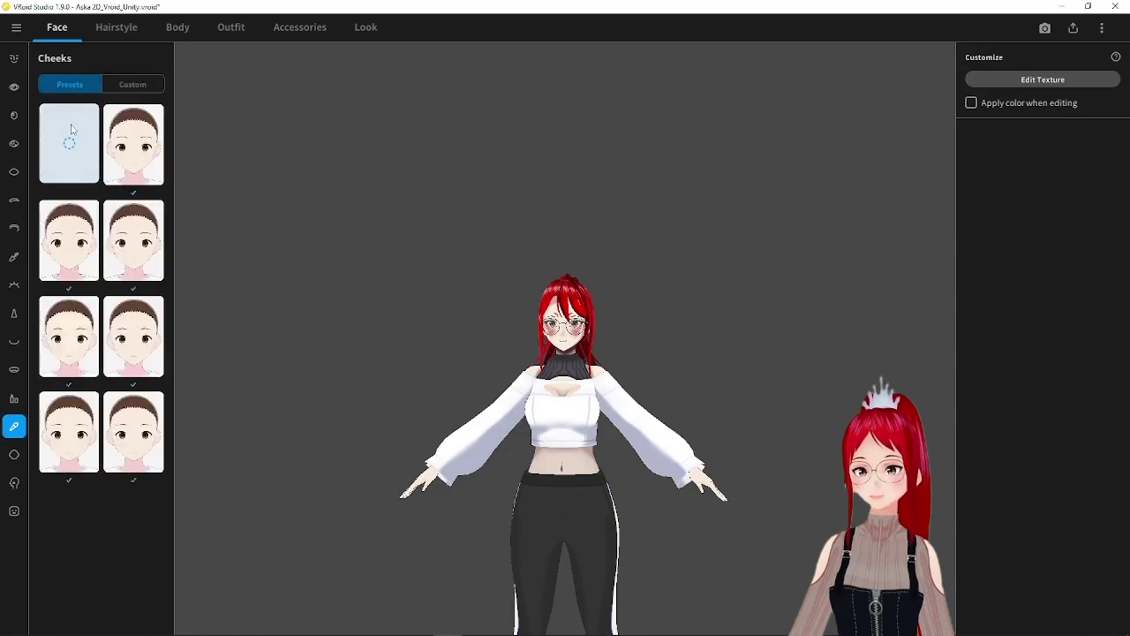
- Clear the face paint, then apply the blue-tinted face paint preset
left_click(13, 481)
left_click(76, 162)
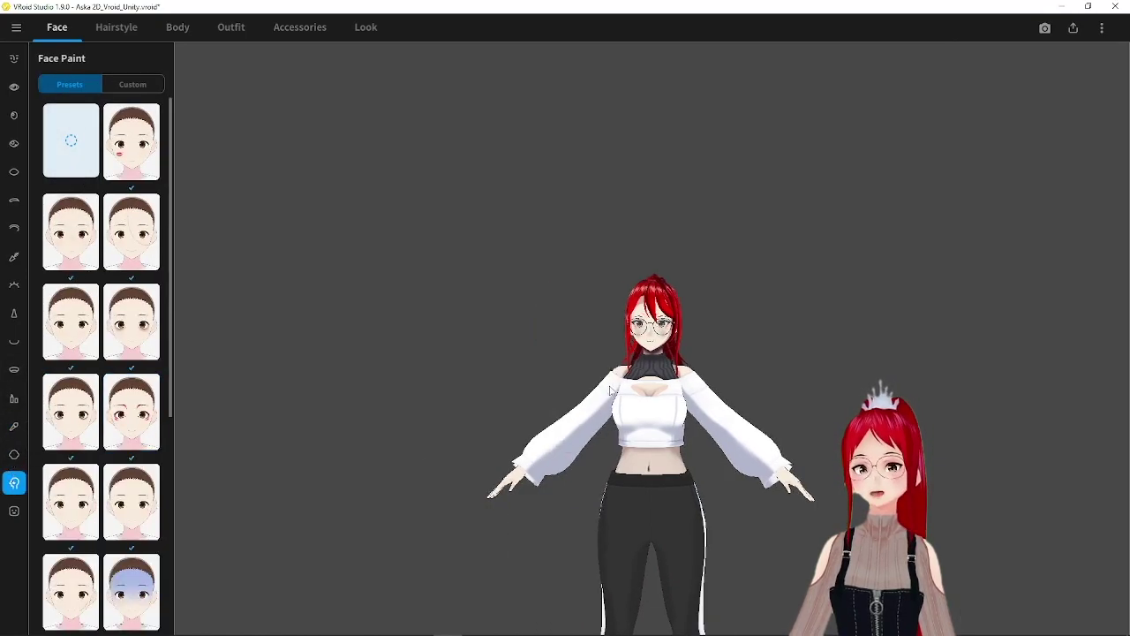
left_click(132, 591)
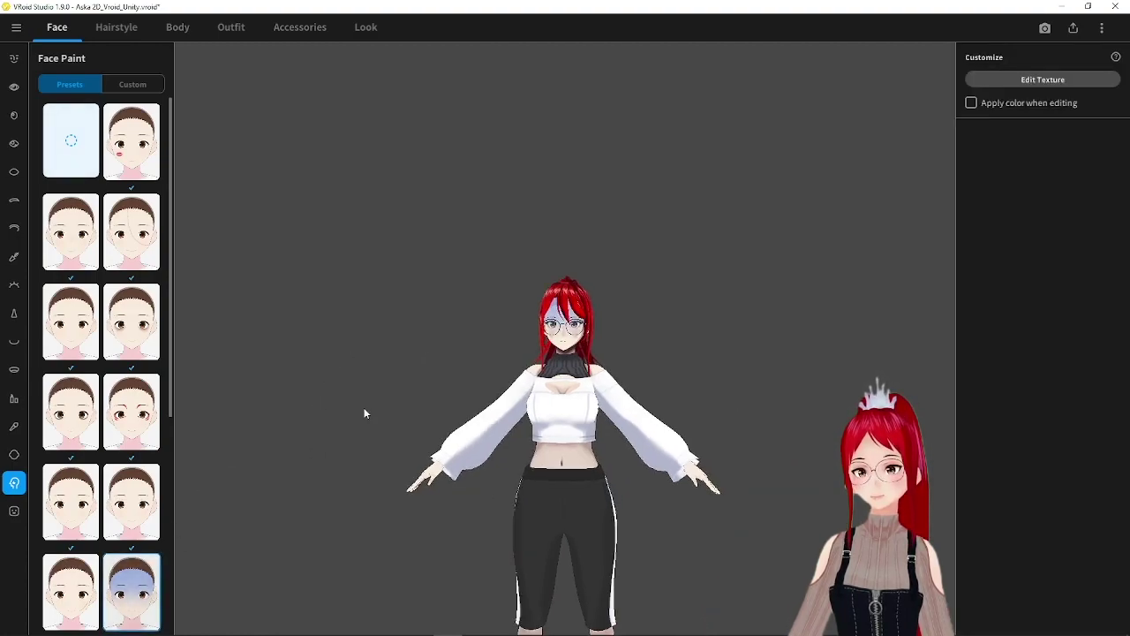
- Preview the Export as VRM screen, then leave it without exporting
left_click(1073, 28)
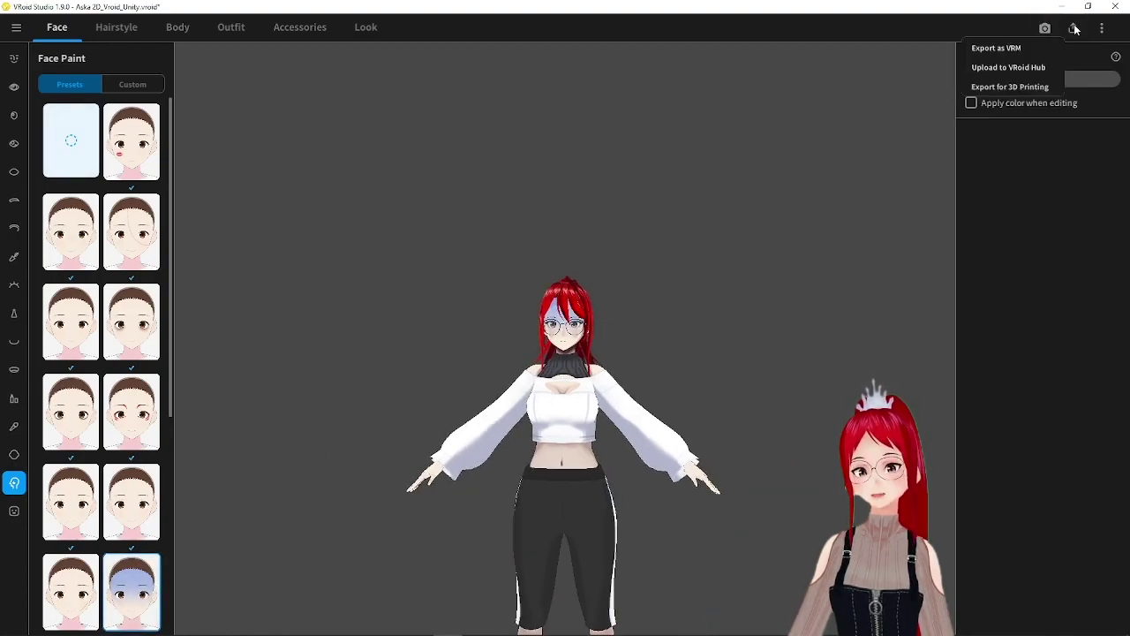
left_click(1006, 47)
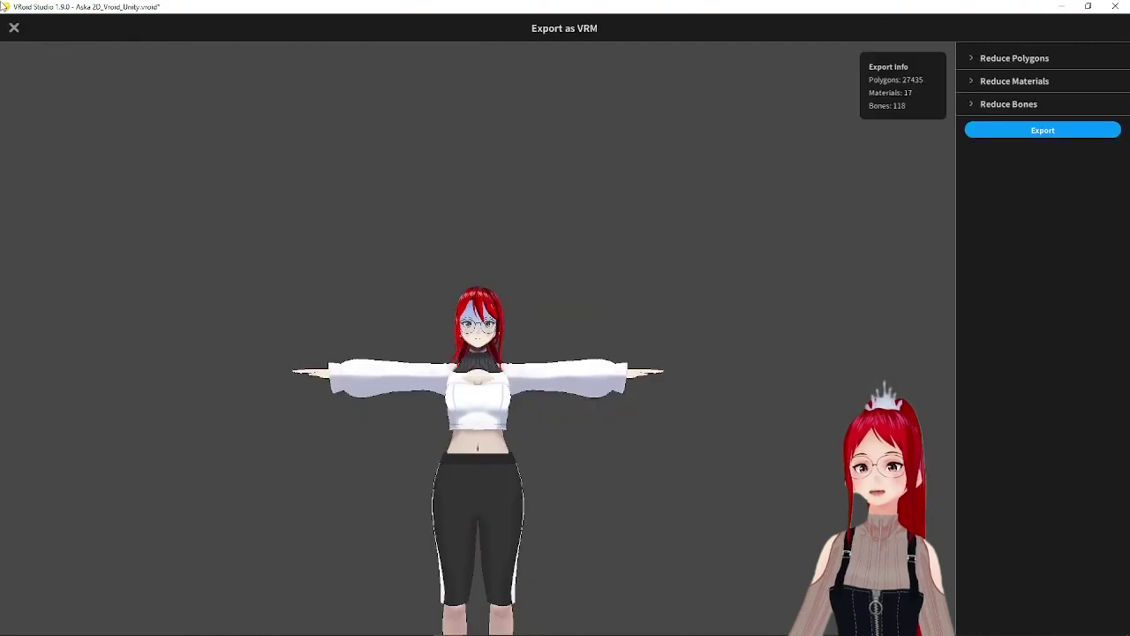
left_click(13, 30)
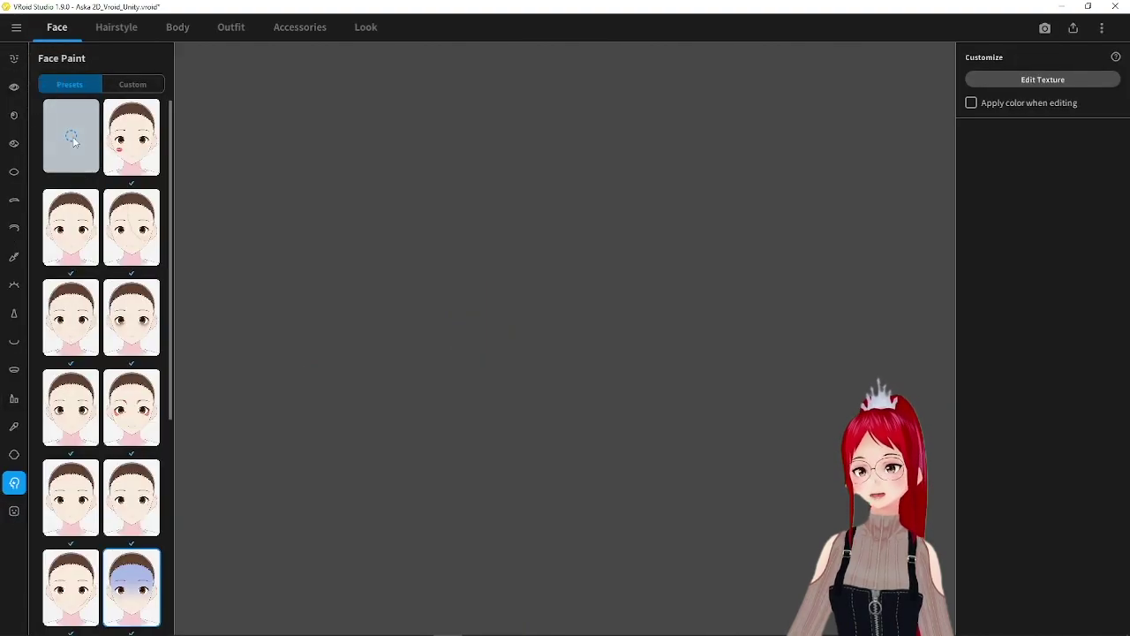
- Remove the face paint and set VRM export to keep transparent meshes and separate hair
left_click(80, 142)
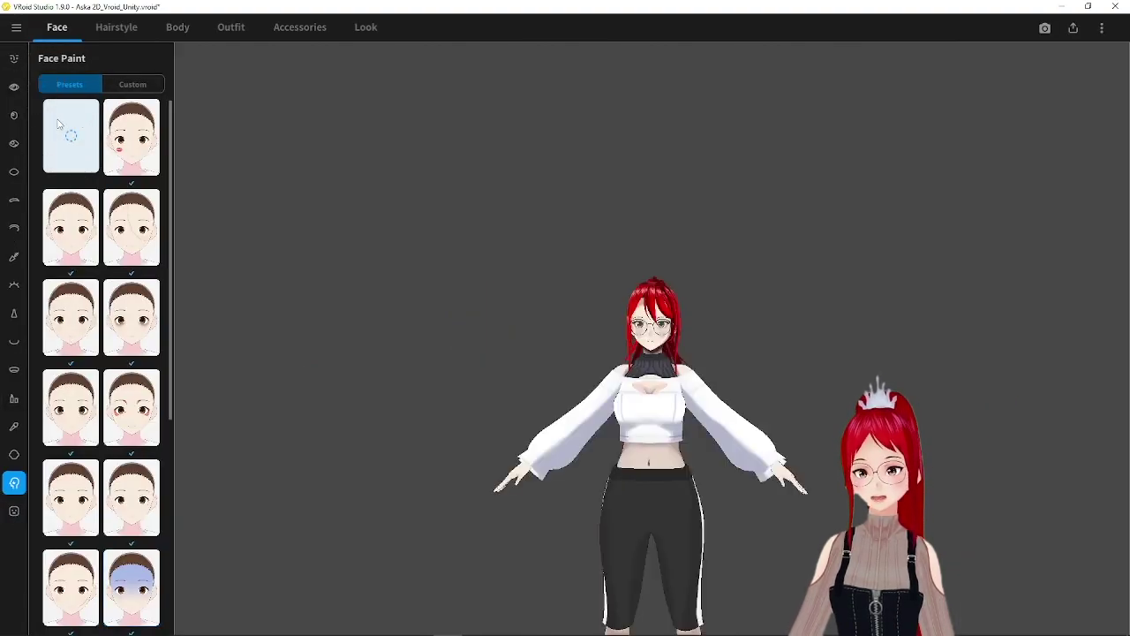
left_click(1073, 27)
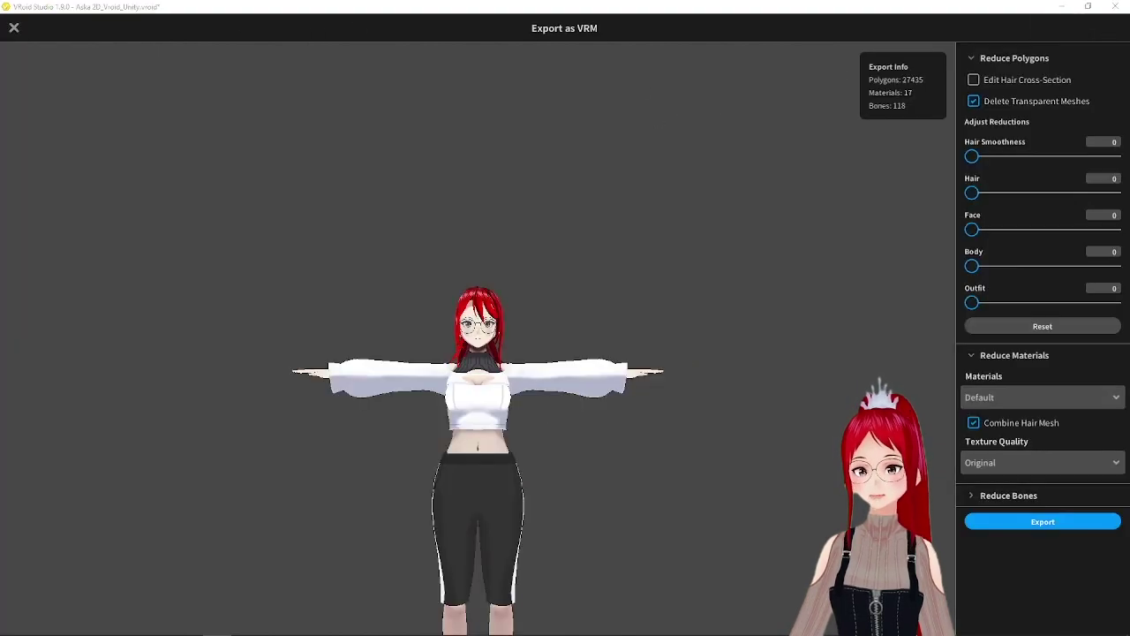
left_click(973, 102)
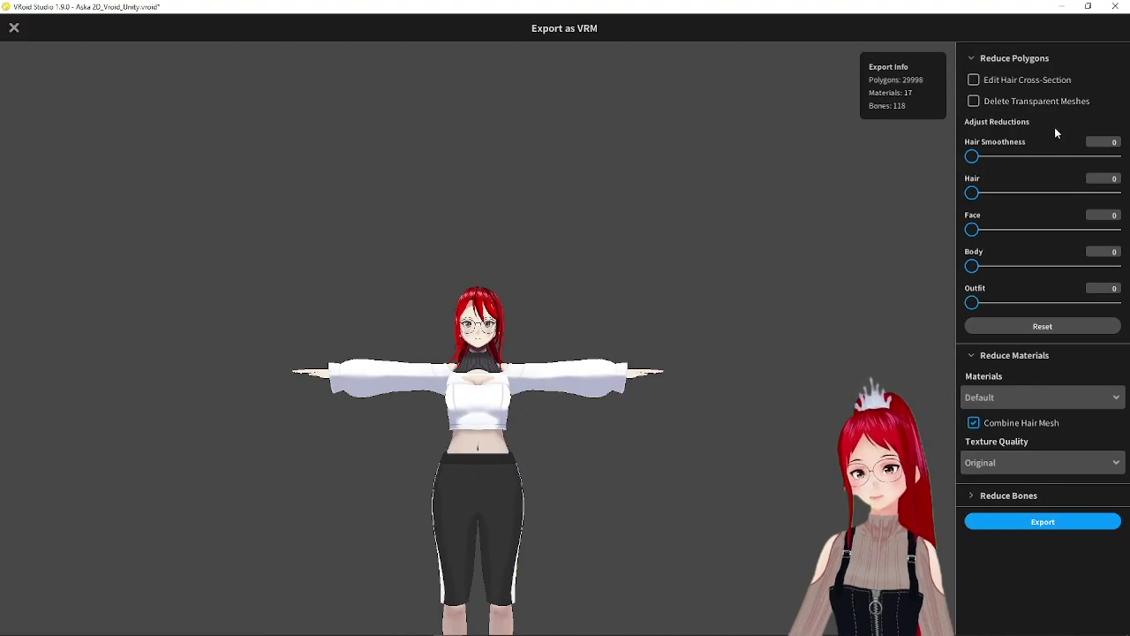
left_click(972, 424)
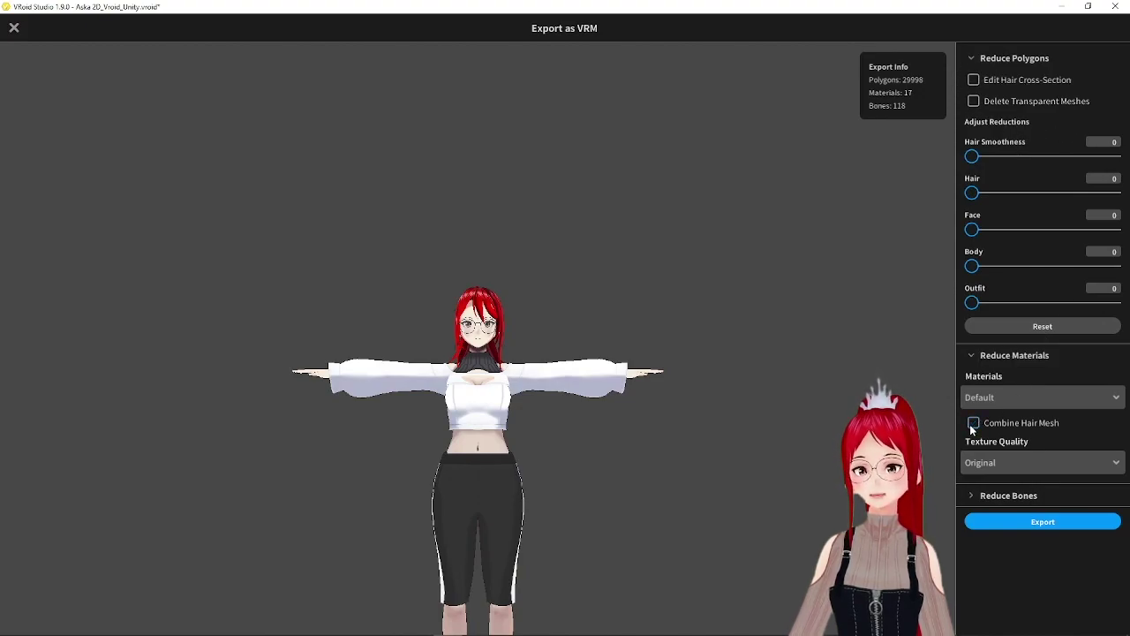
- Export the VRM and save it over the existing Aska_2D_test.vrm
left_click(1037, 521)
scroll(569, 328, "down", 3)
scroll(568, 328, "down", 3)
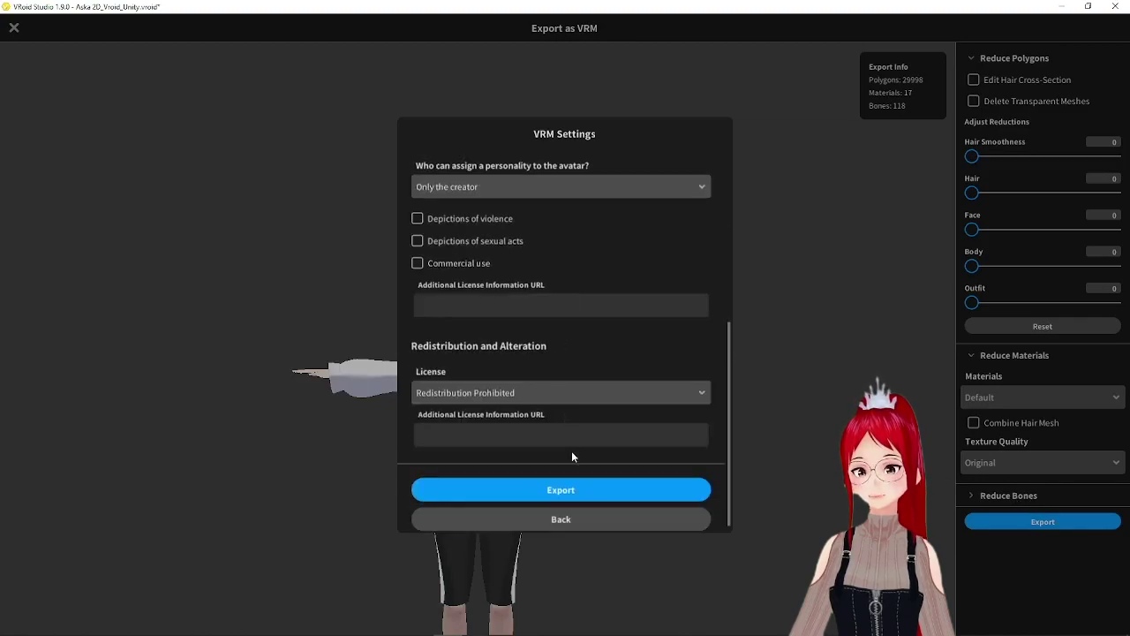
left_click(580, 488)
left_click(466, 291)
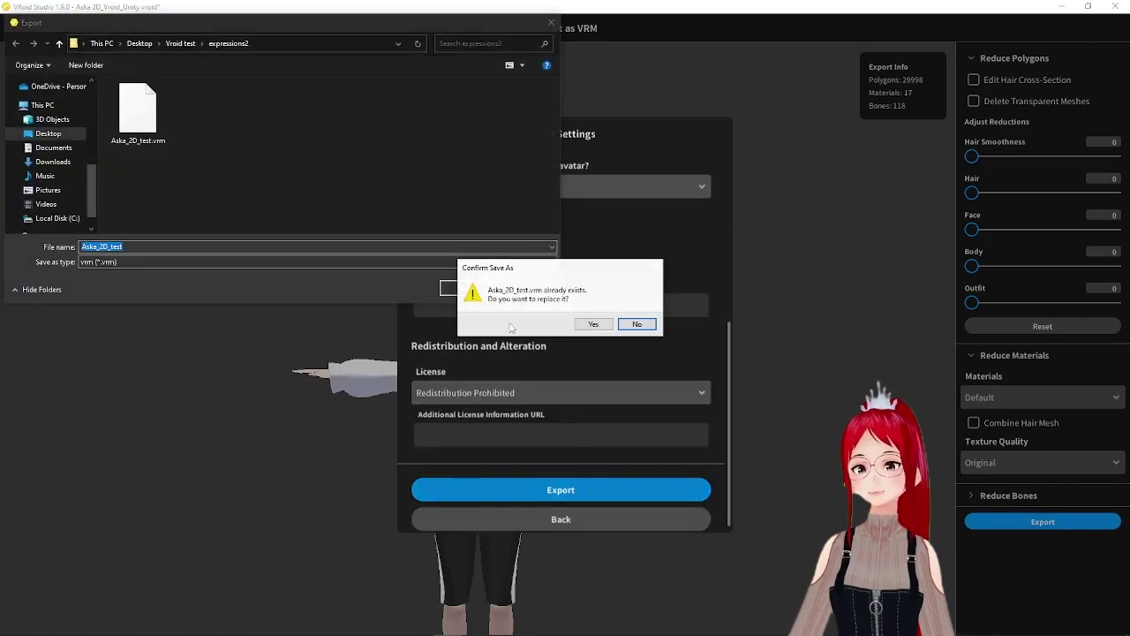
left_click(588, 323)
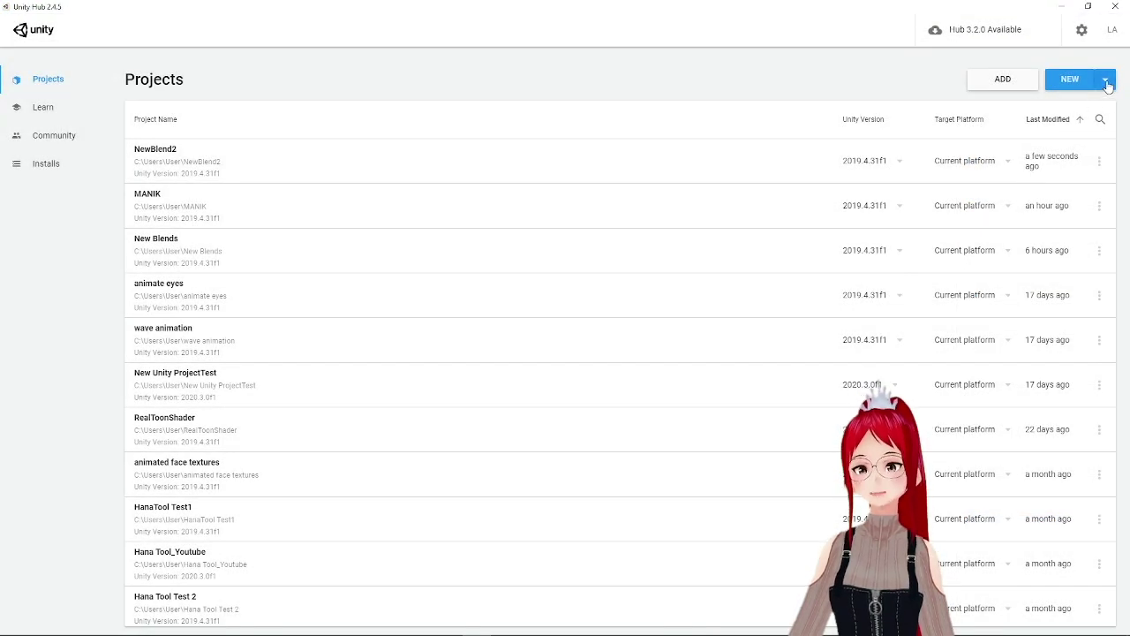
- Create a 3D project with Unity 2019.4.31f1, named Zero_Masking_Effect
left_click(1105, 80)
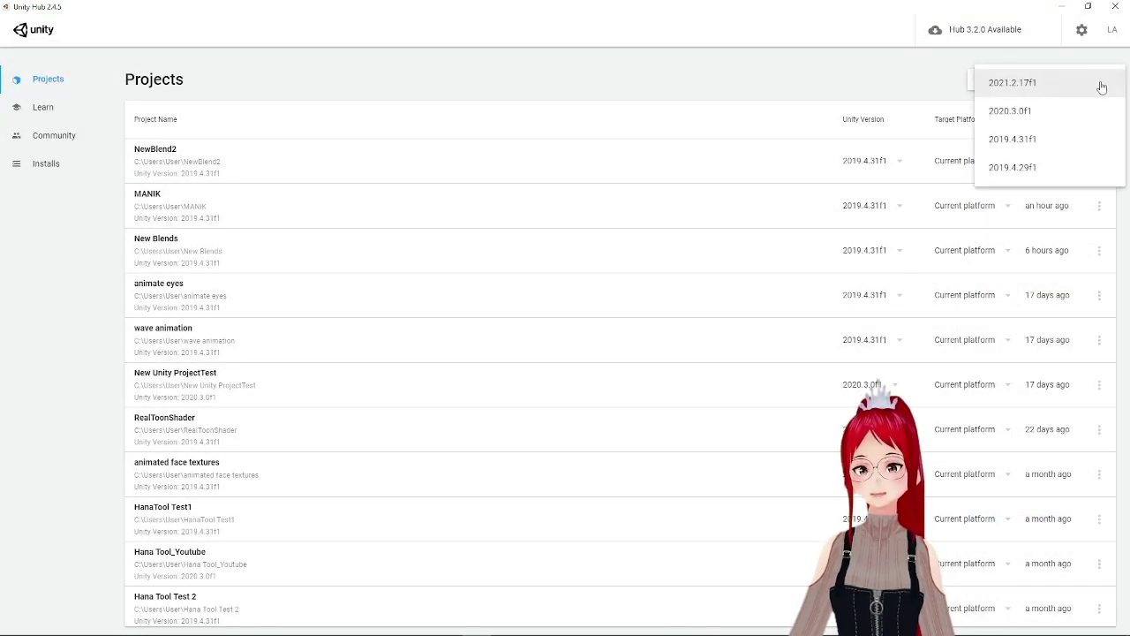
left_click(1070, 143)
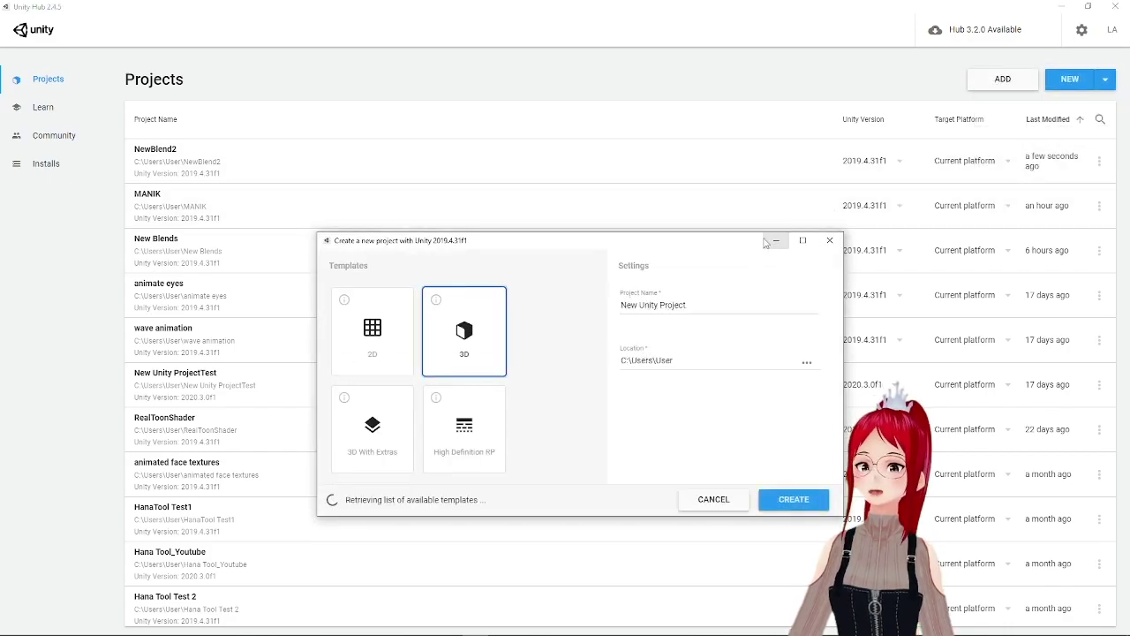
left_click_drag(707, 304, 607, 309)
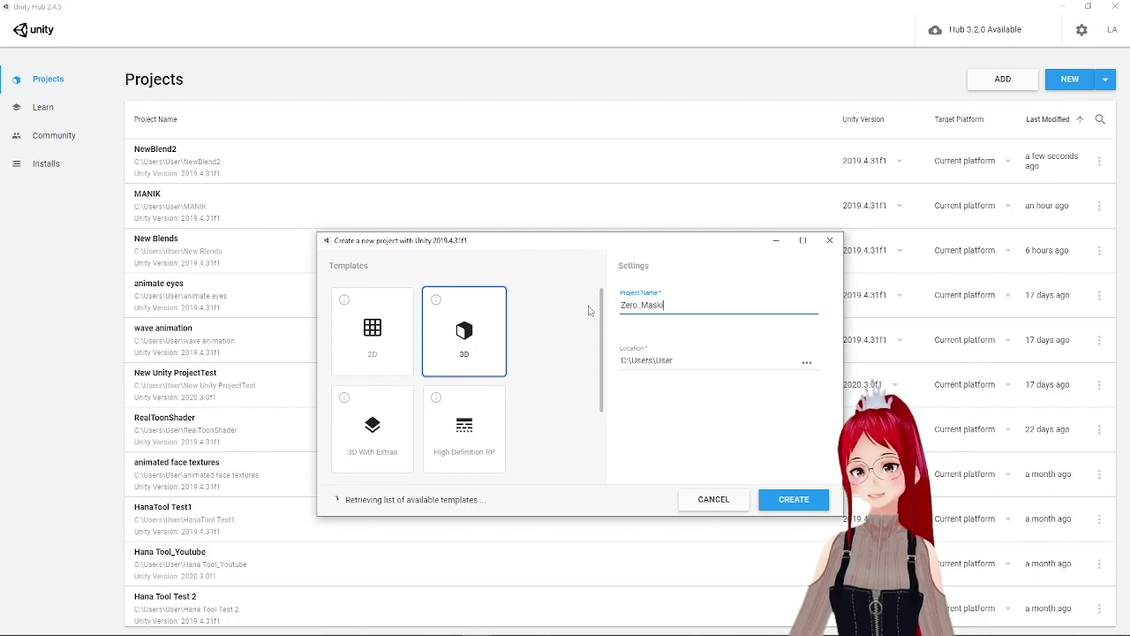
type("Zero_Masking_Effect")
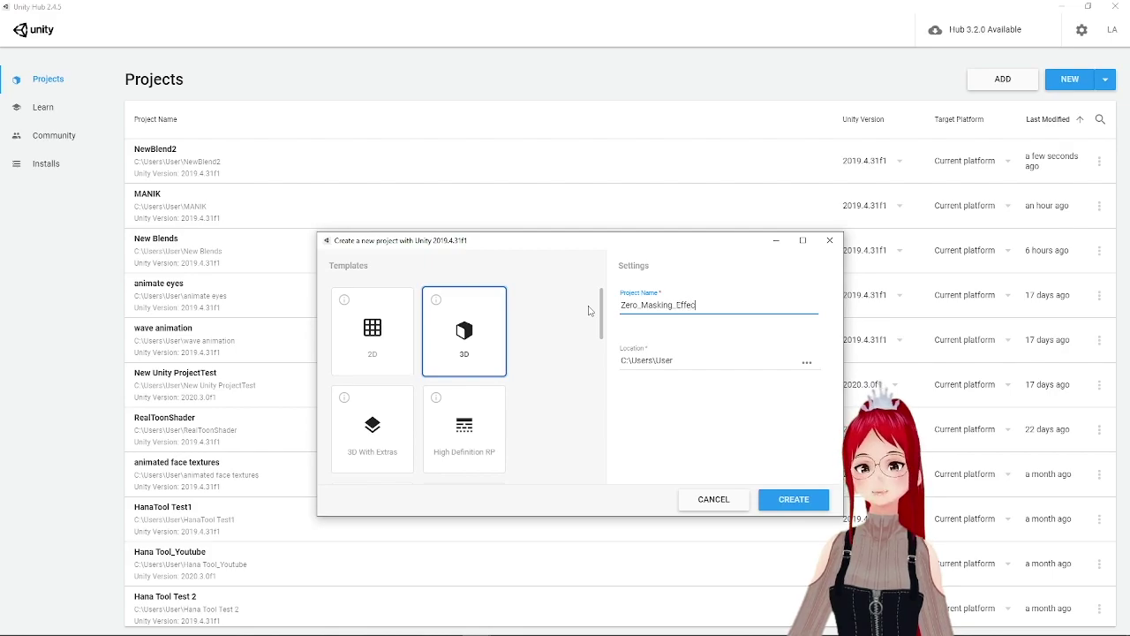
left_click(793, 500)
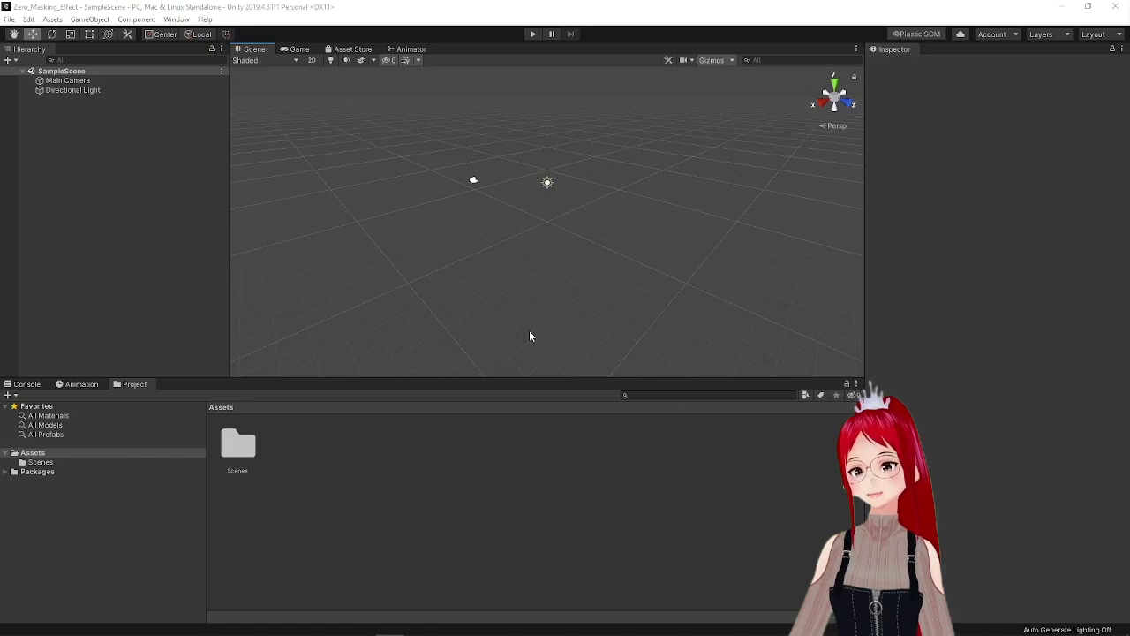
- Import the custom package UniVRM-0.92.0_2487 from Downloads with all its contents
left_click(52, 19)
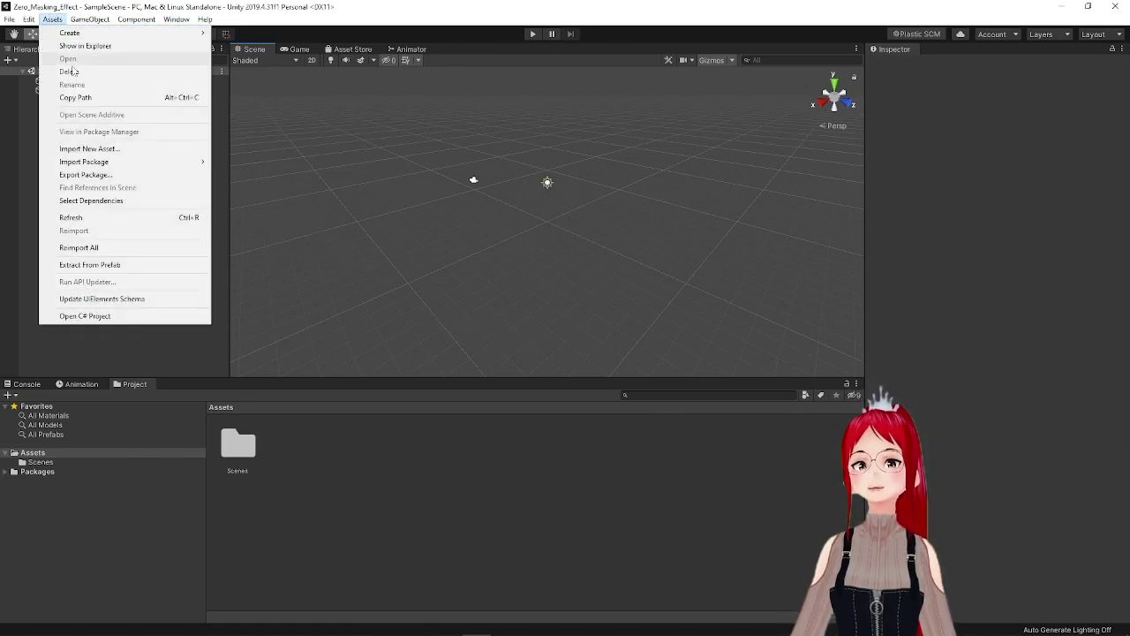
mouse_move(101, 164)
left_click(254, 162)
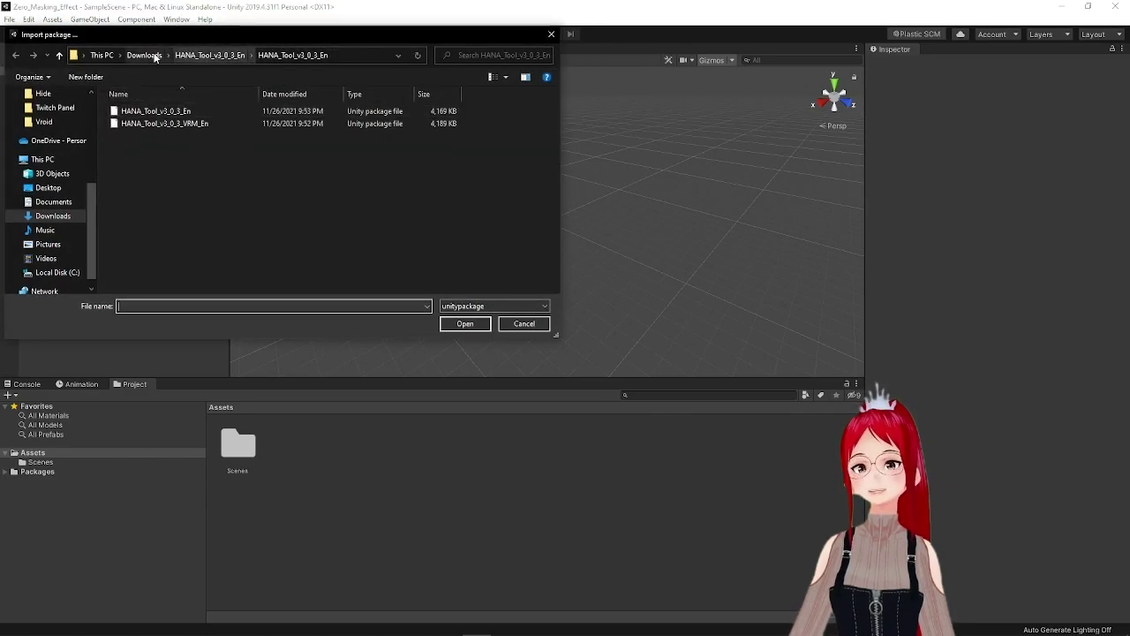
left_click(144, 55)
scroll(265, 203, "down", 10)
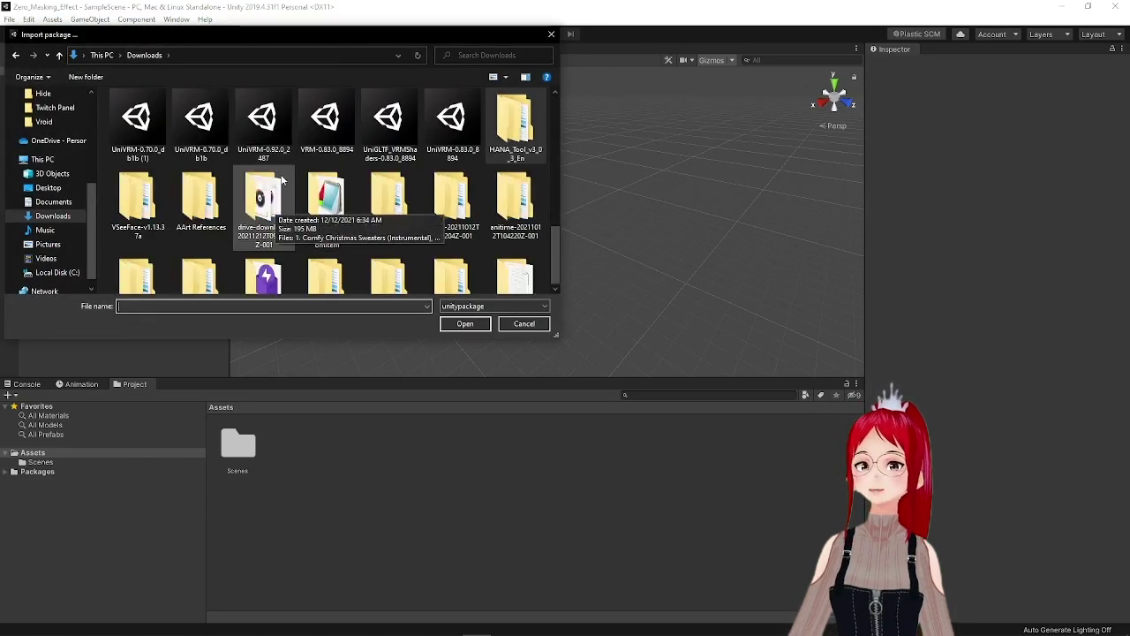
left_click(263, 123)
left_click(464, 324)
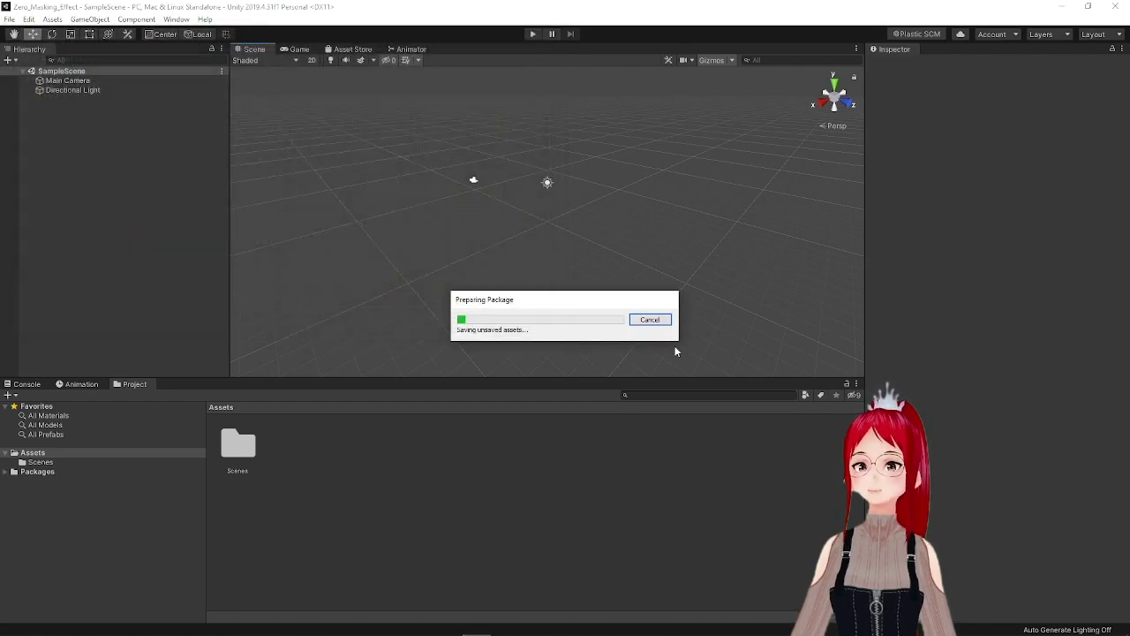
left_click(839, 358)
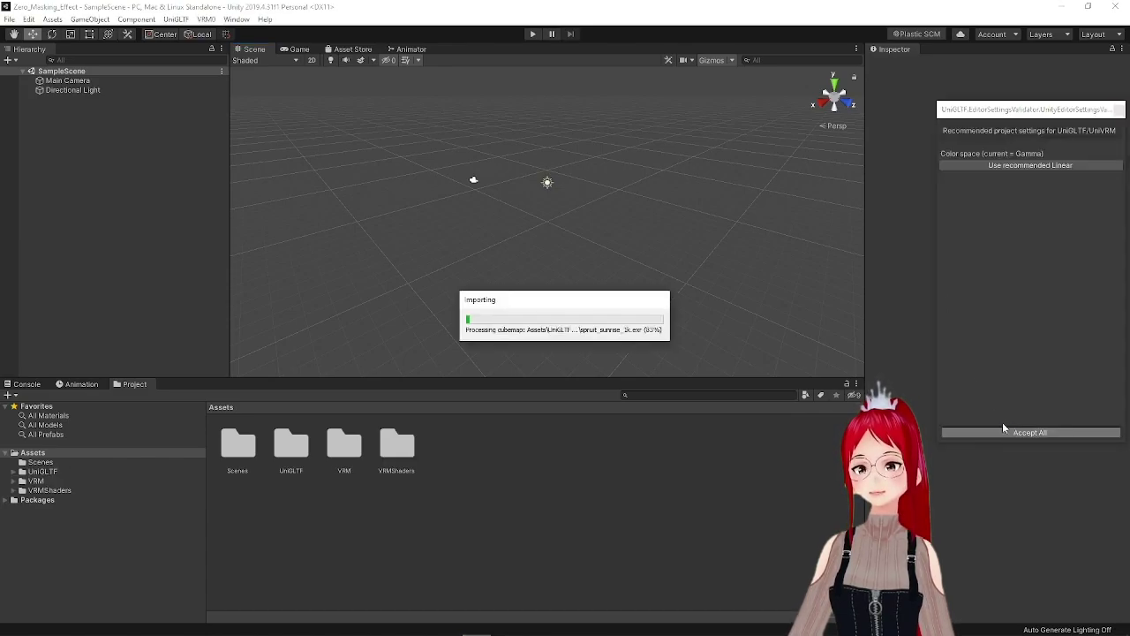
- Accept the recommended UniVRM settings and create an Avatar folder in Assets
left_click(1002, 431)
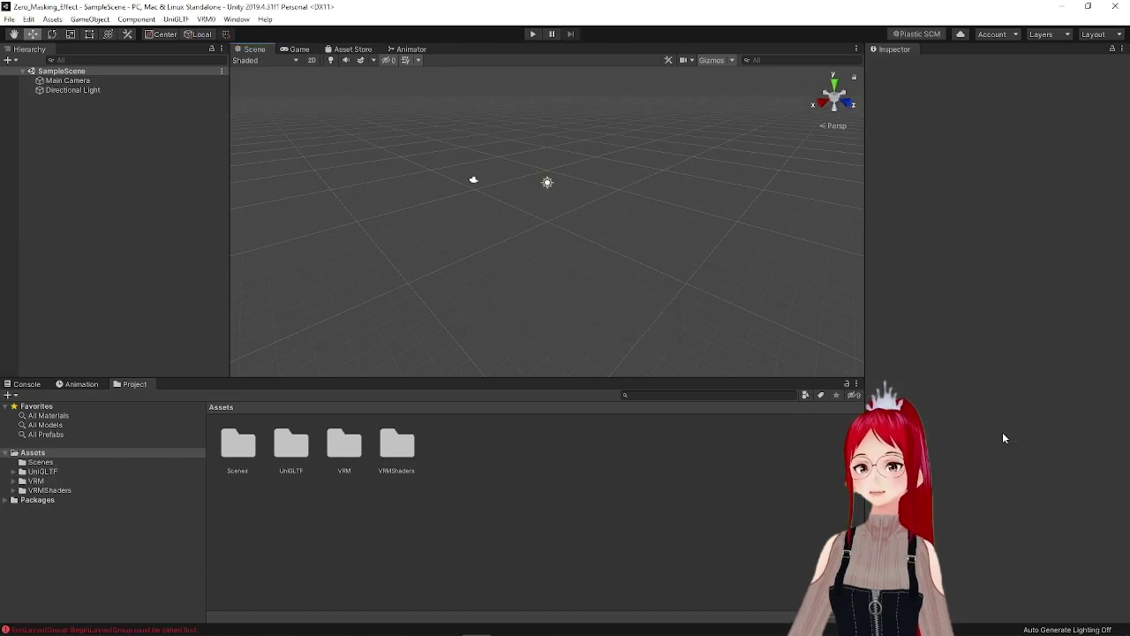
right_click(482, 451)
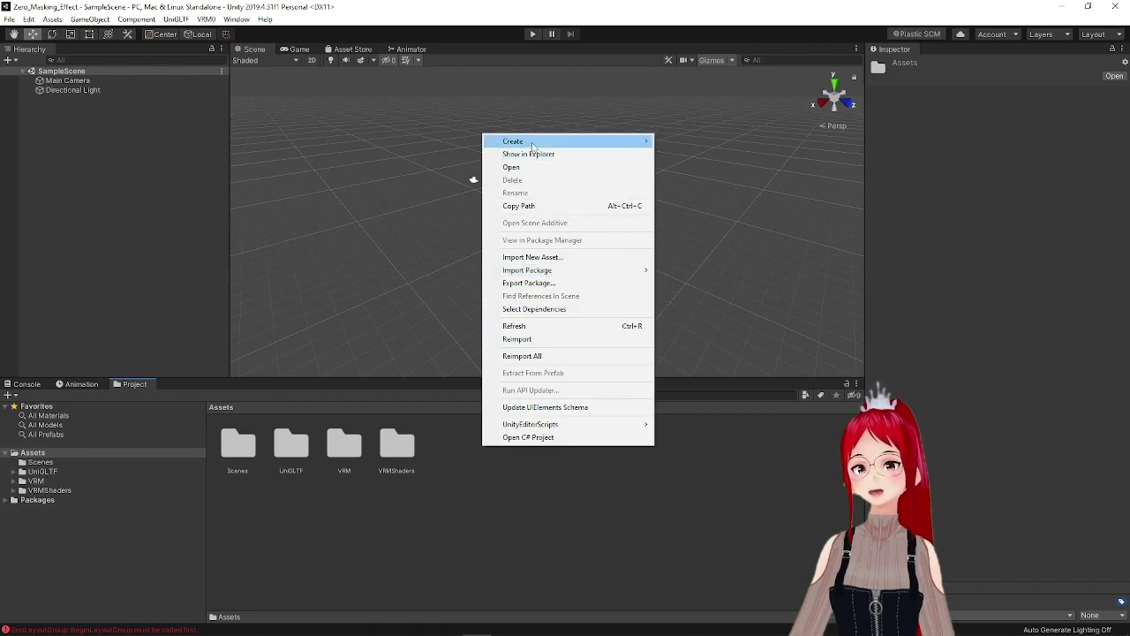
mouse_move(532, 143)
left_click(693, 159)
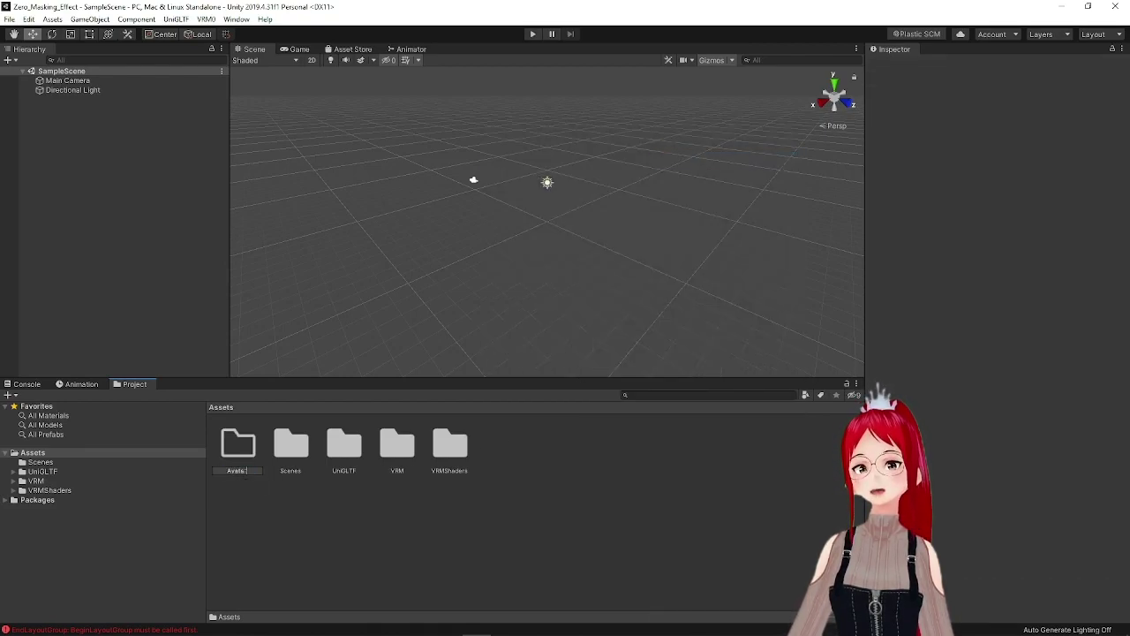
type("Avatar")
key("Return")
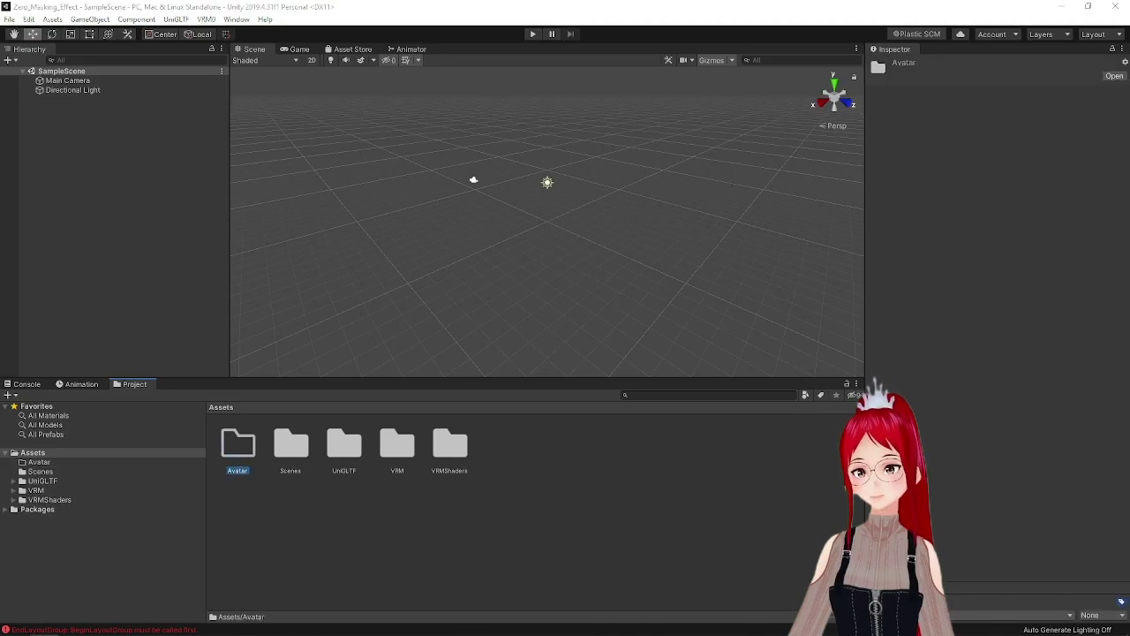
- Drag Aska_2D_test.vrm from Explorer into the Avatar folder
left_click_drag(1129, 53, 1072, 125)
left_click(846, 210)
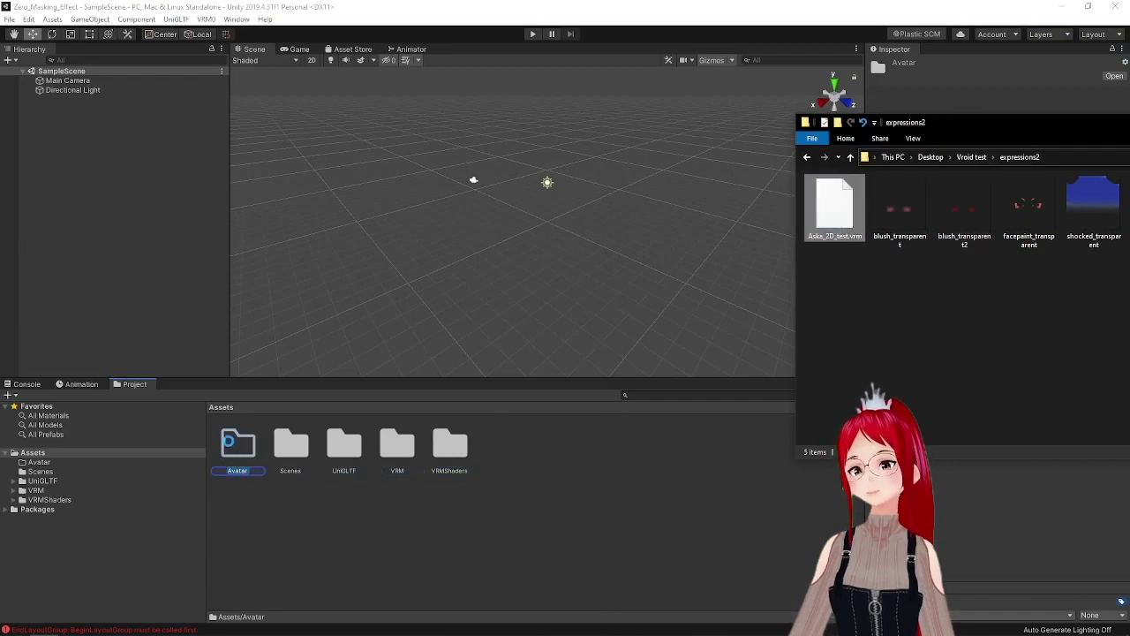
mouse_move(615, 455)
left_mouse_down()
mouse_move(424, 406)
mouse_move(181, 286)
mouse_move(281, 311)
mouse_move(615, 446)
left_mouse_up()
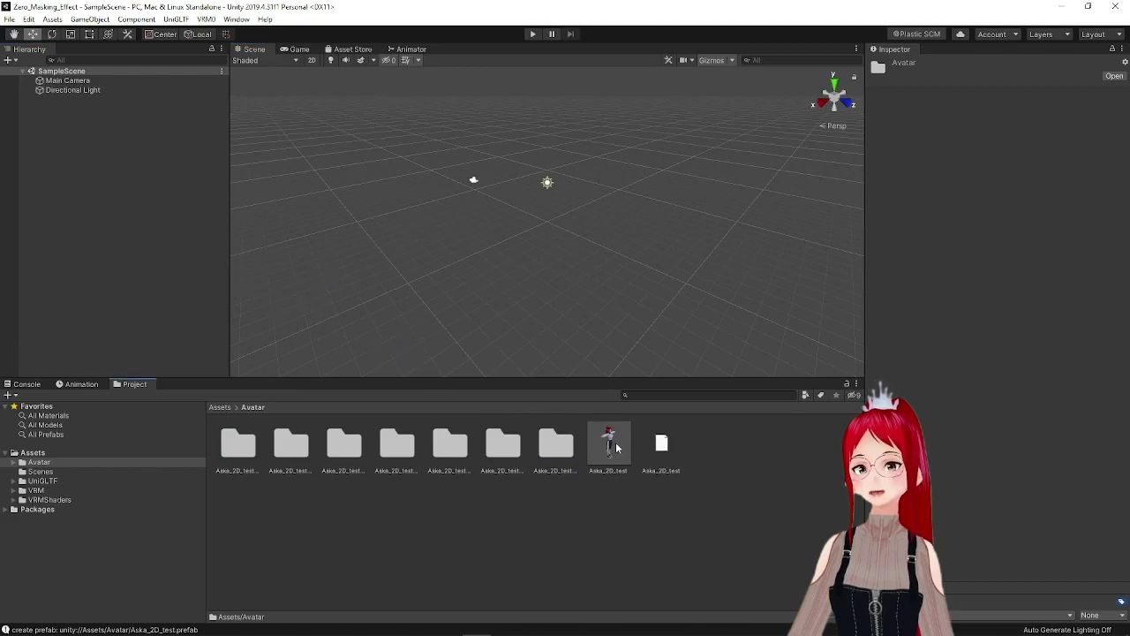
- Open the Aska_2D_test prefab, create an empty object from J_Bip_C_Head, and name it Blush
double_click(617, 448)
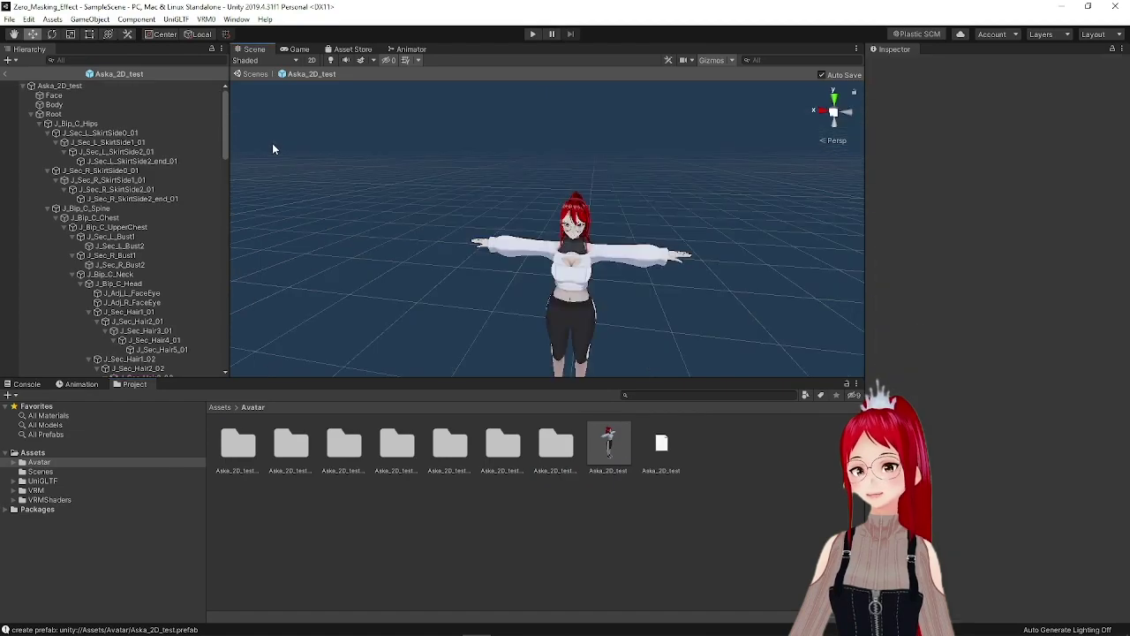
left_click(124, 284)
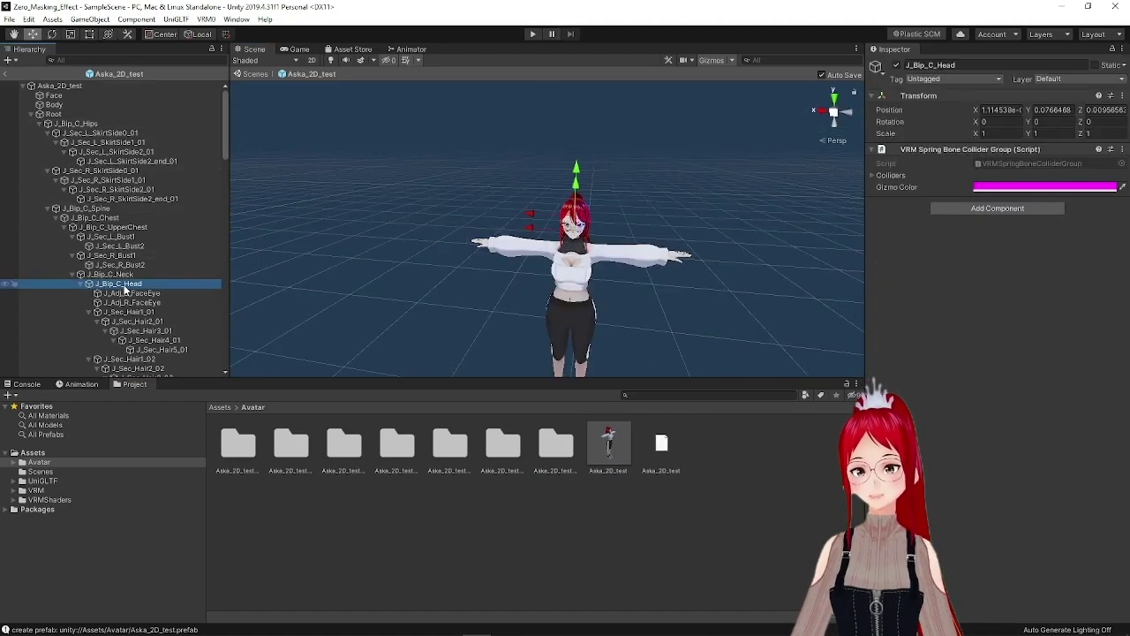
right_click(124, 287)
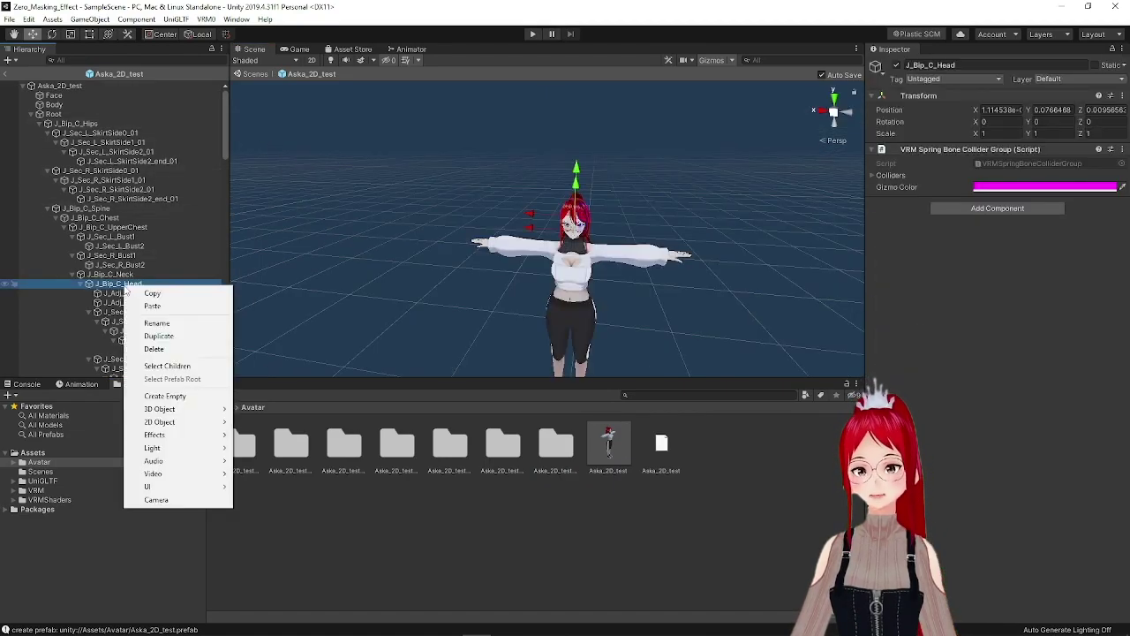
left_click(167, 396)
right_click(140, 373)
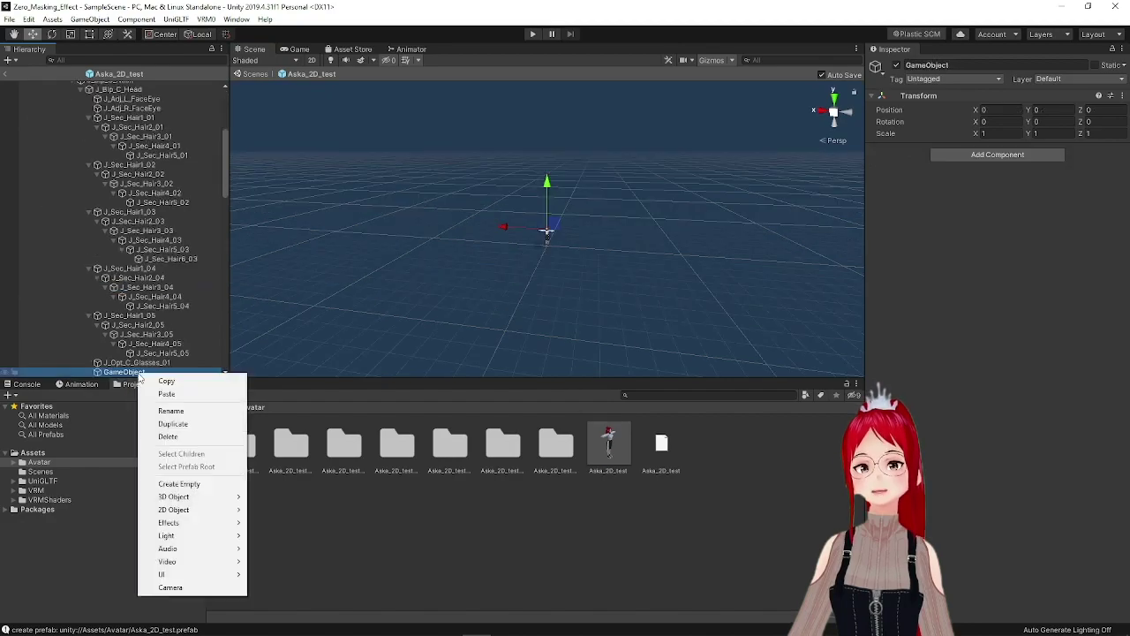
left_click(168, 410)
type("Blush")
key("Return")
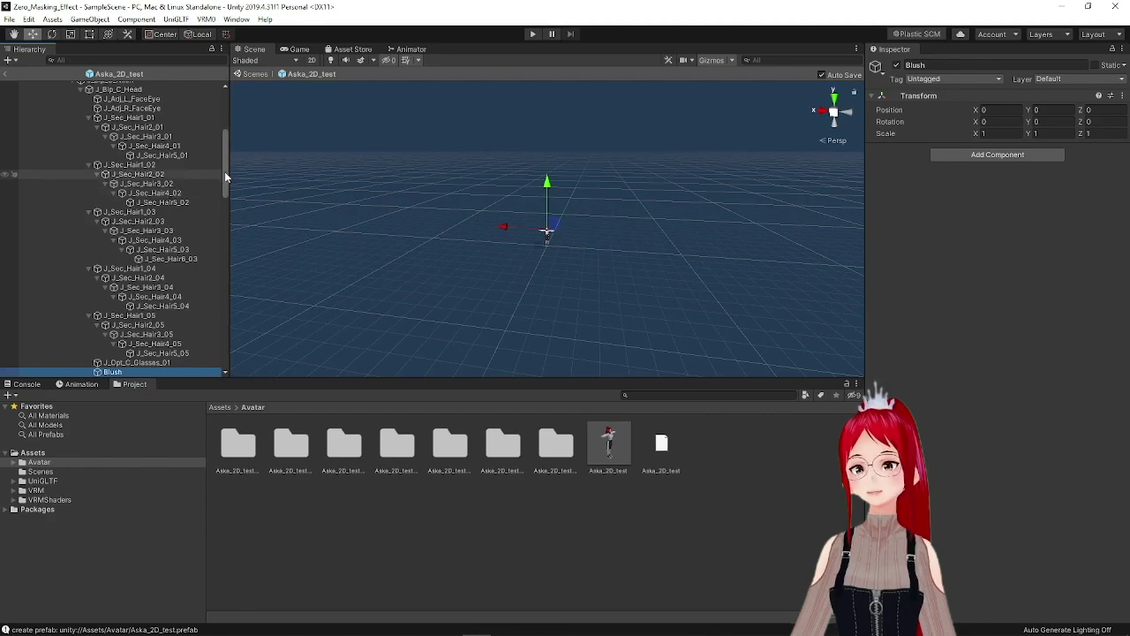
scroll(53, 142, "up", 5)
left_click(31, 114)
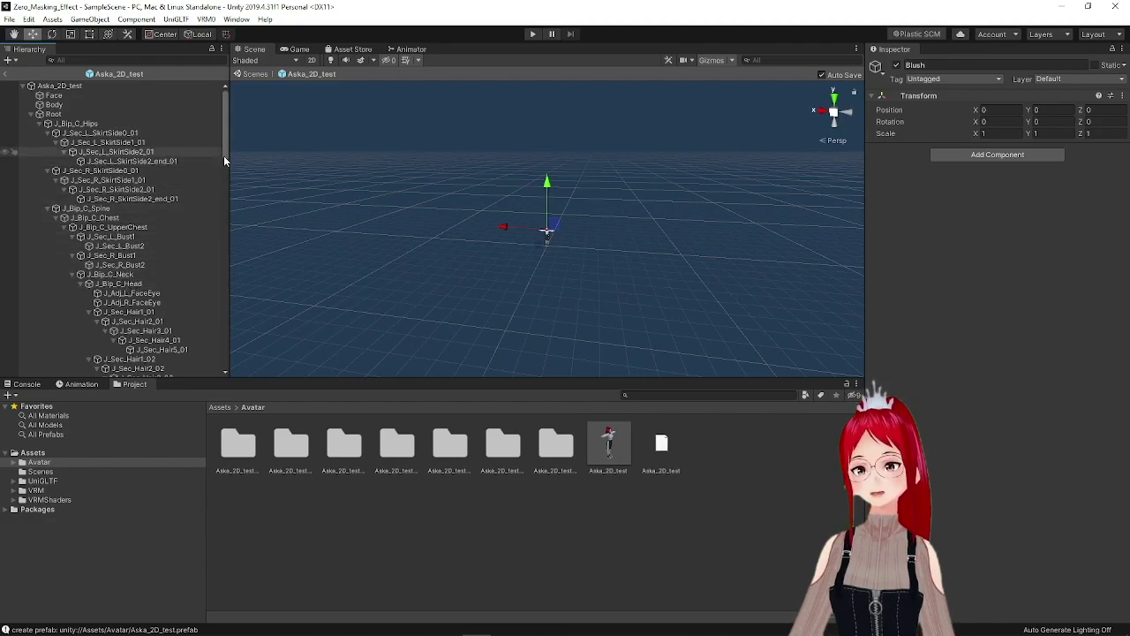
- Create another empty object from the J_Bip_C_Head bone for the next effect
left_click_drag(224, 133, 225, 187)
right_click(125, 354)
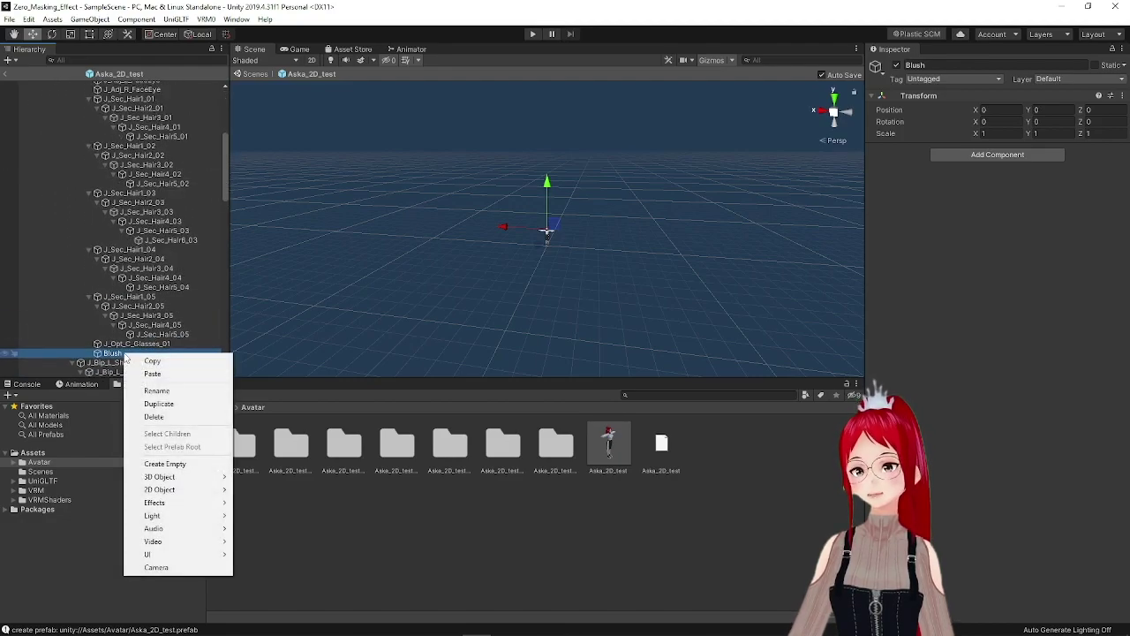
left_click(221, 161)
left_click_drag(222, 160, 225, 132)
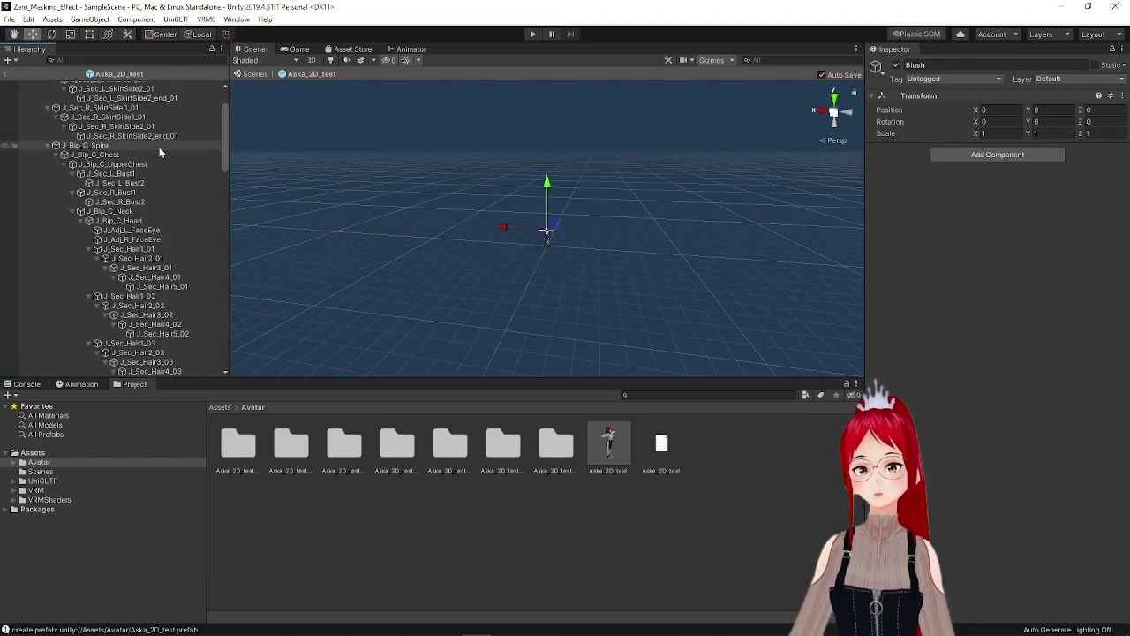
right_click(121, 222)
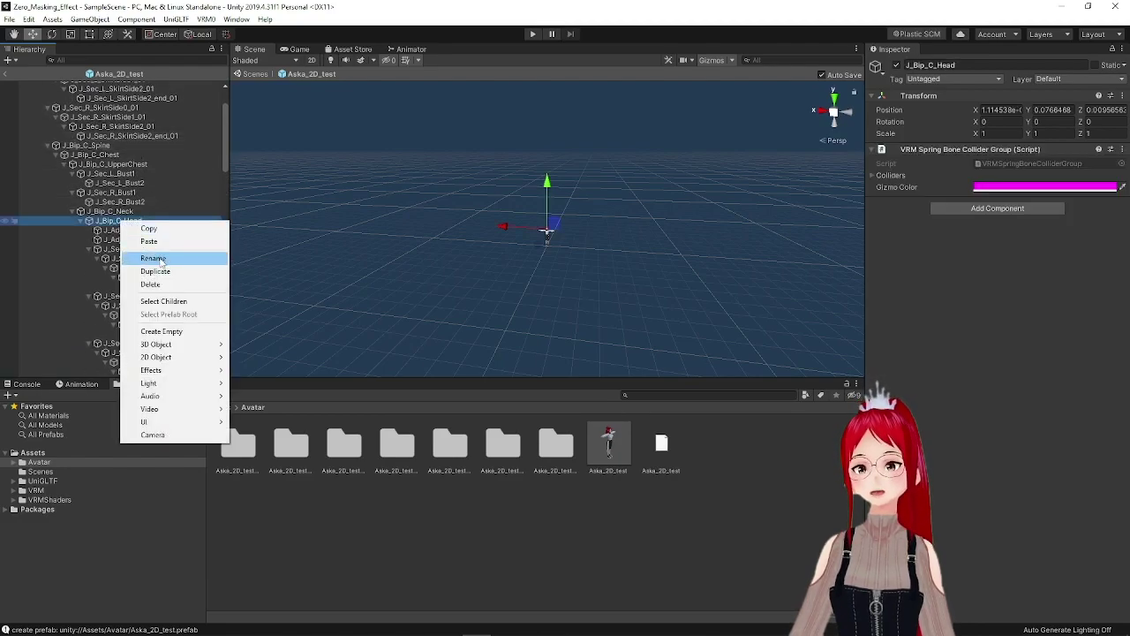
left_click(165, 331)
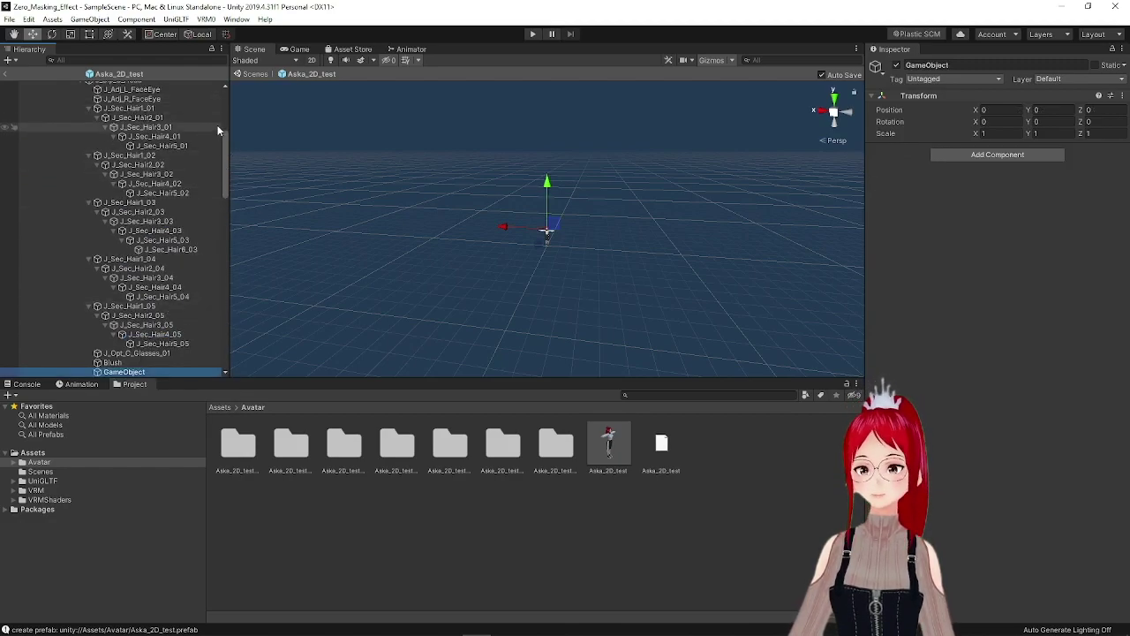
- Select Blush, Shocked and Marks and drag them under J_Bip_C_Head
scroll(223, 137, "up", 2)
scroll(223, 137, "up", 1)
left_click(142, 129)
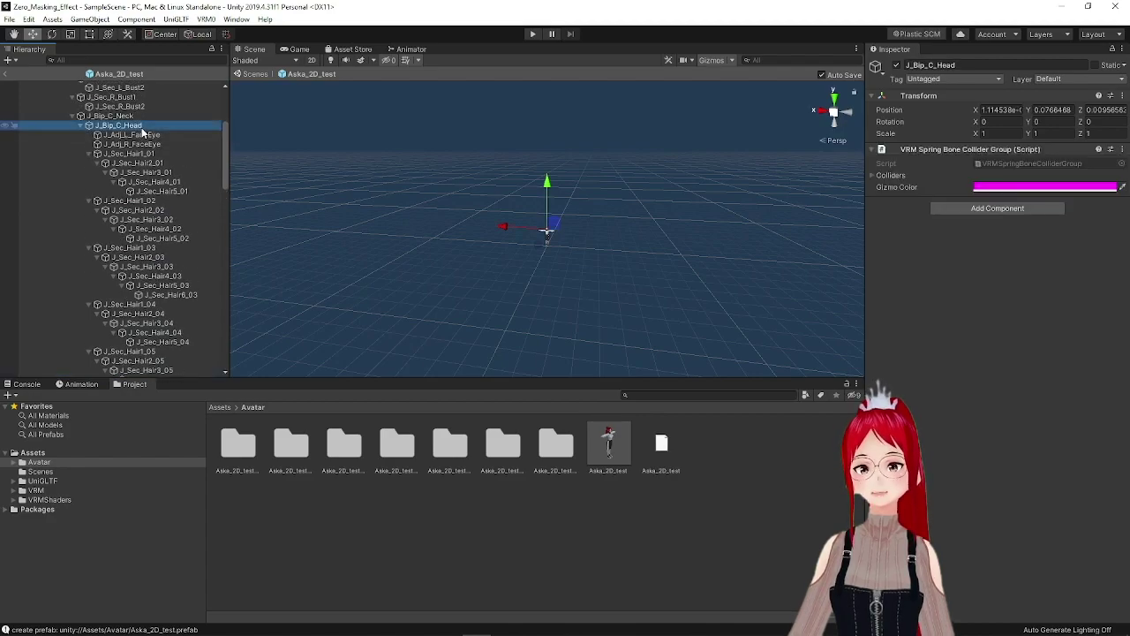
right_click(141, 129)
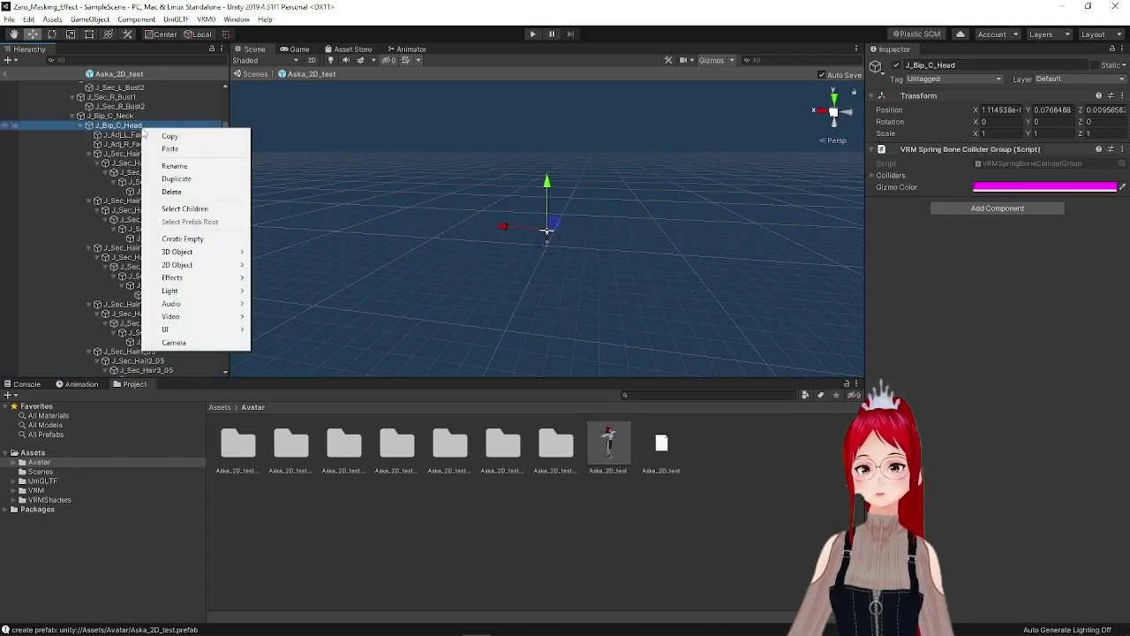
left_click(184, 208)
left_click(126, 353)
key("shift+Down")
key("shift+Down")
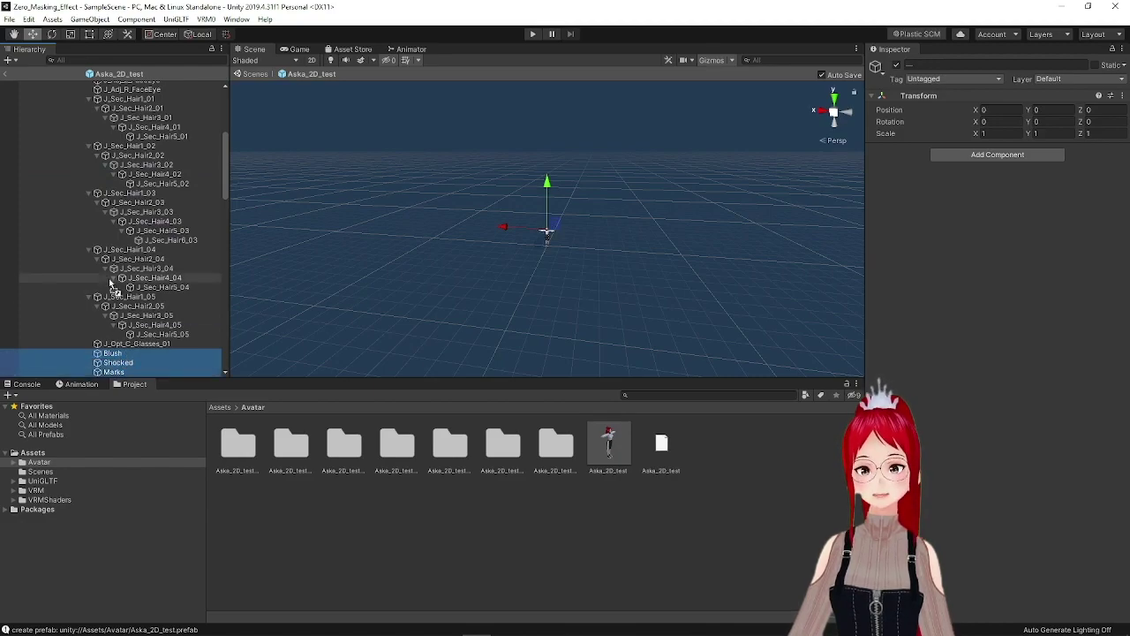
scroll(107, 97, "up", 4)
left_click_drag(107, 123, 146, 175)
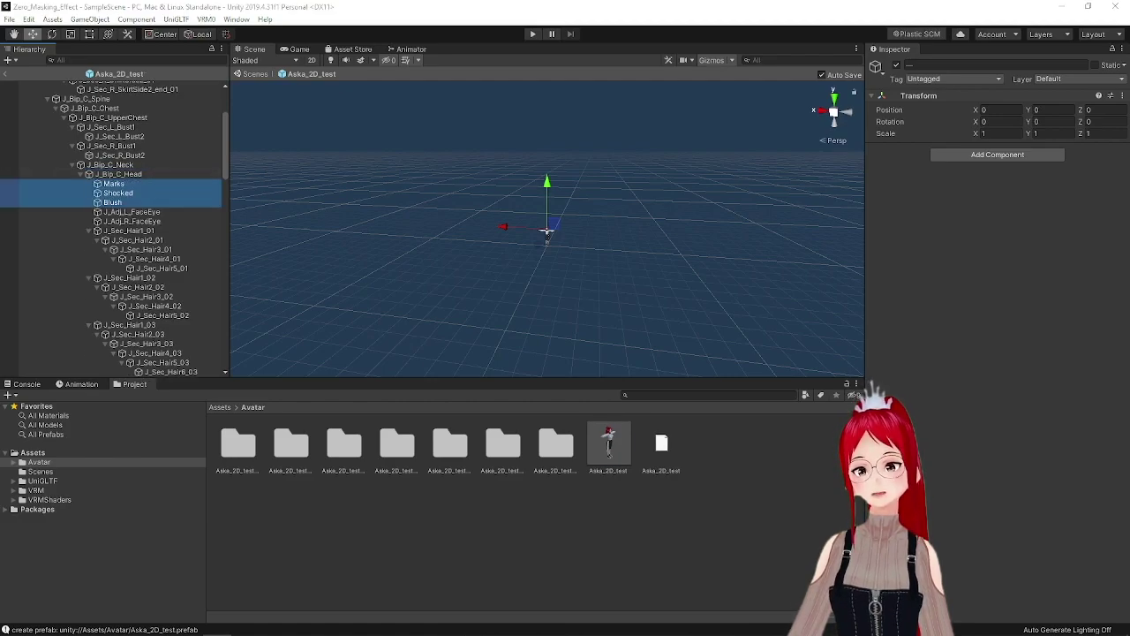
- Add a Mesh Filter using Face.baked and a Mesh Renderer to Blush
left_click(107, 203)
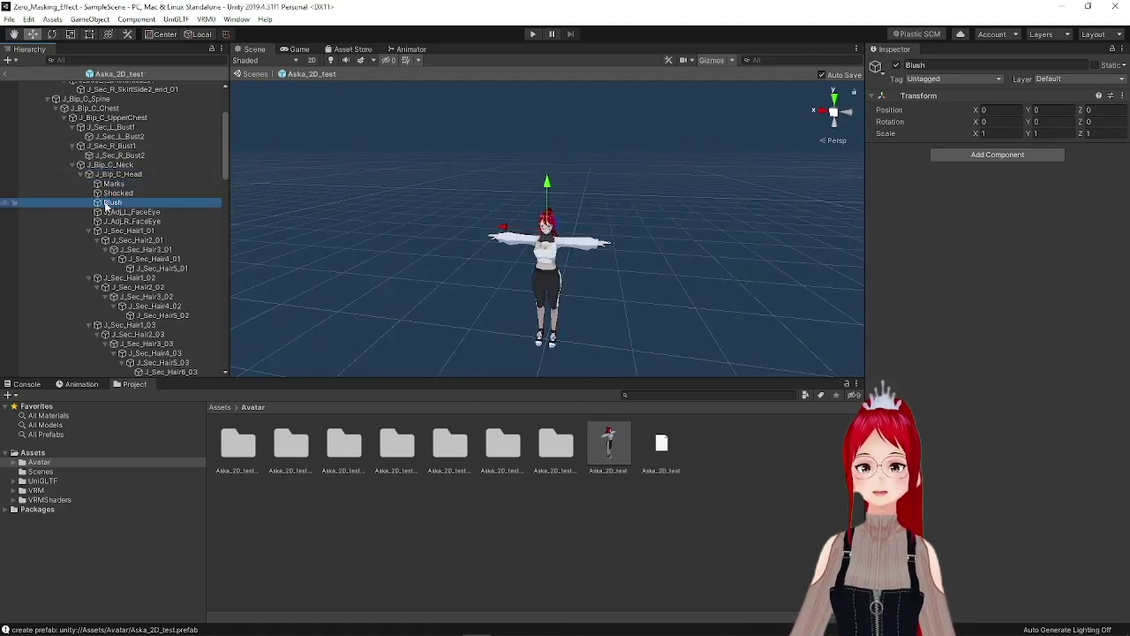
left_click(987, 156)
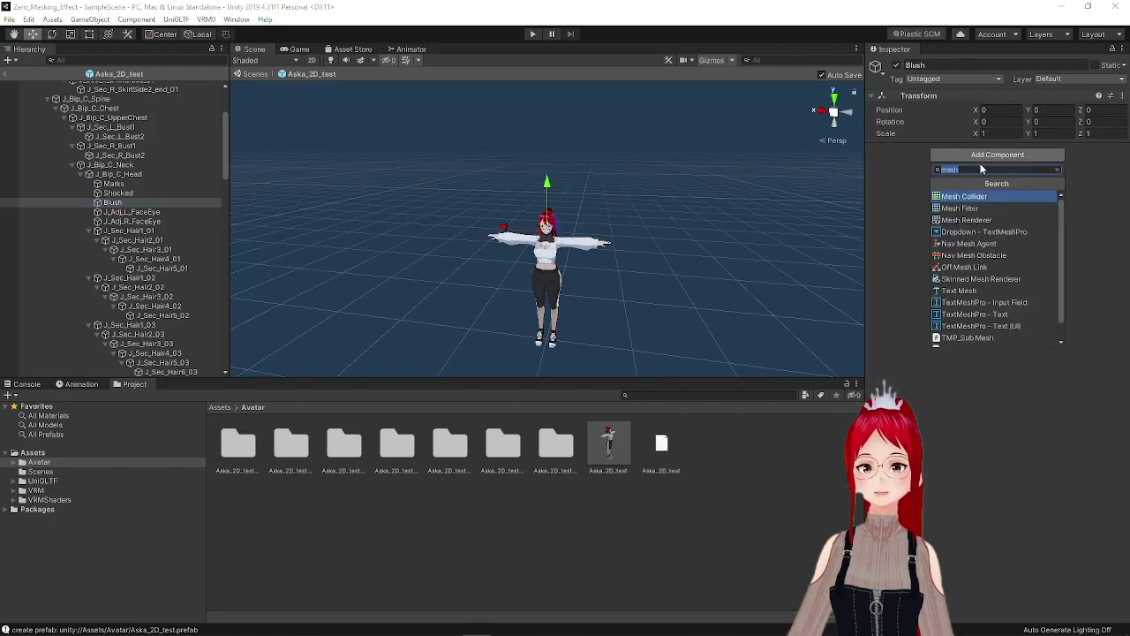
left_click(959, 209)
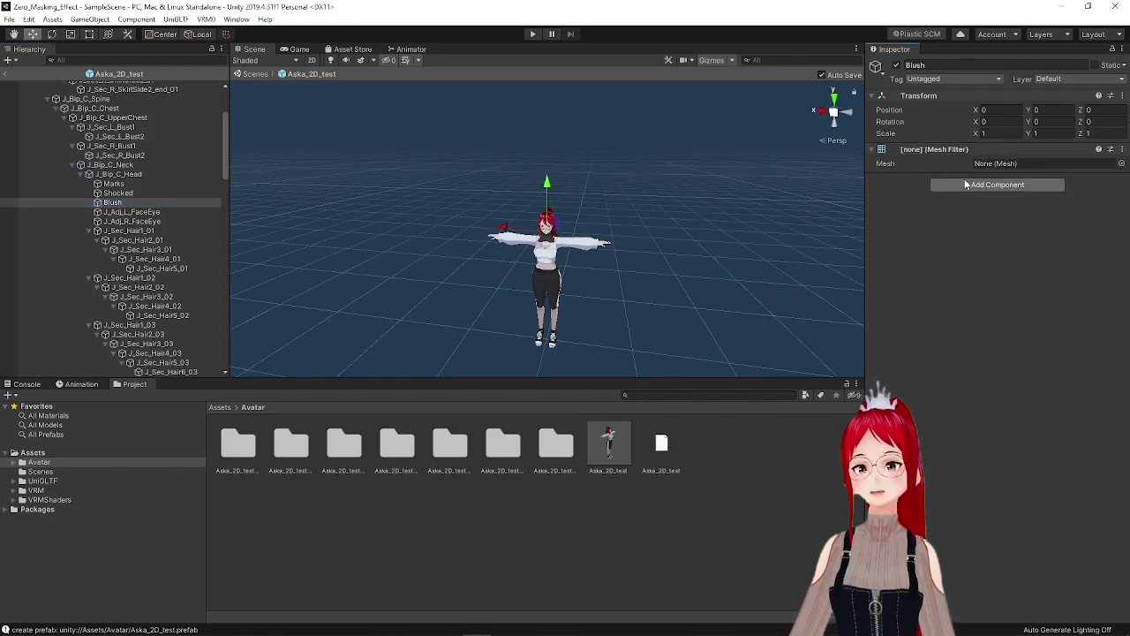
left_click(968, 182)
left_click(965, 250)
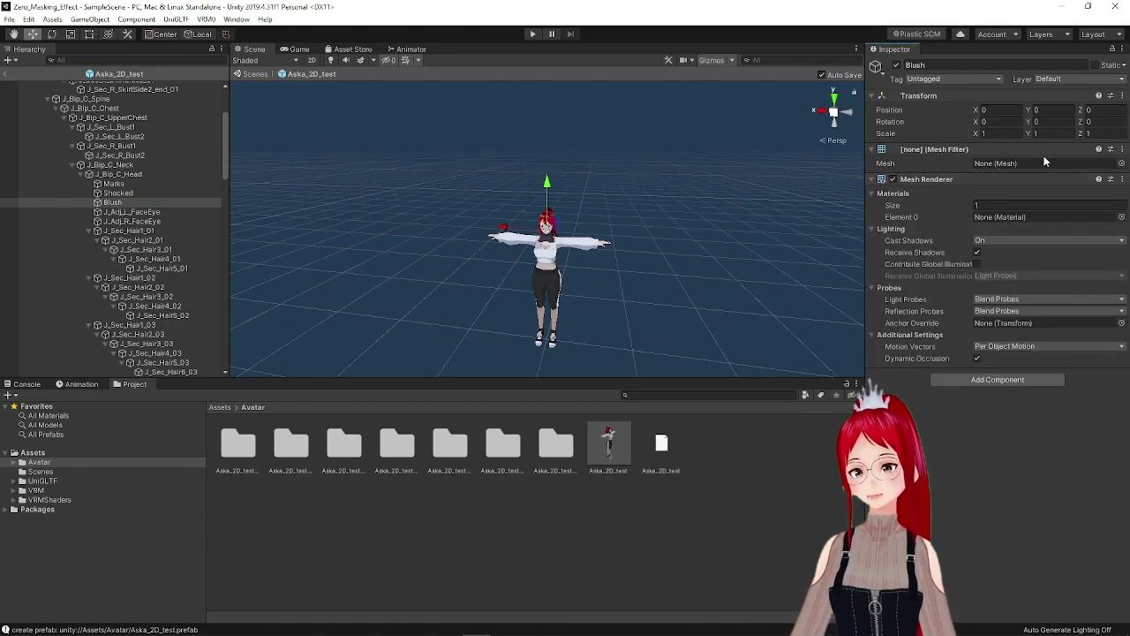
left_click(1121, 163)
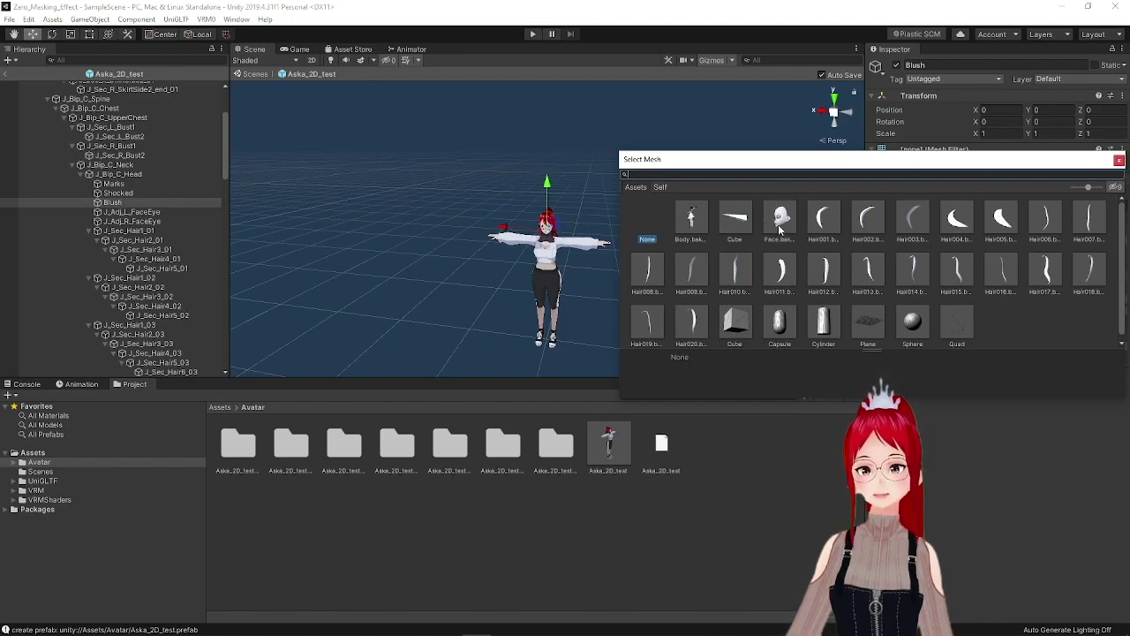
left_click(779, 220)
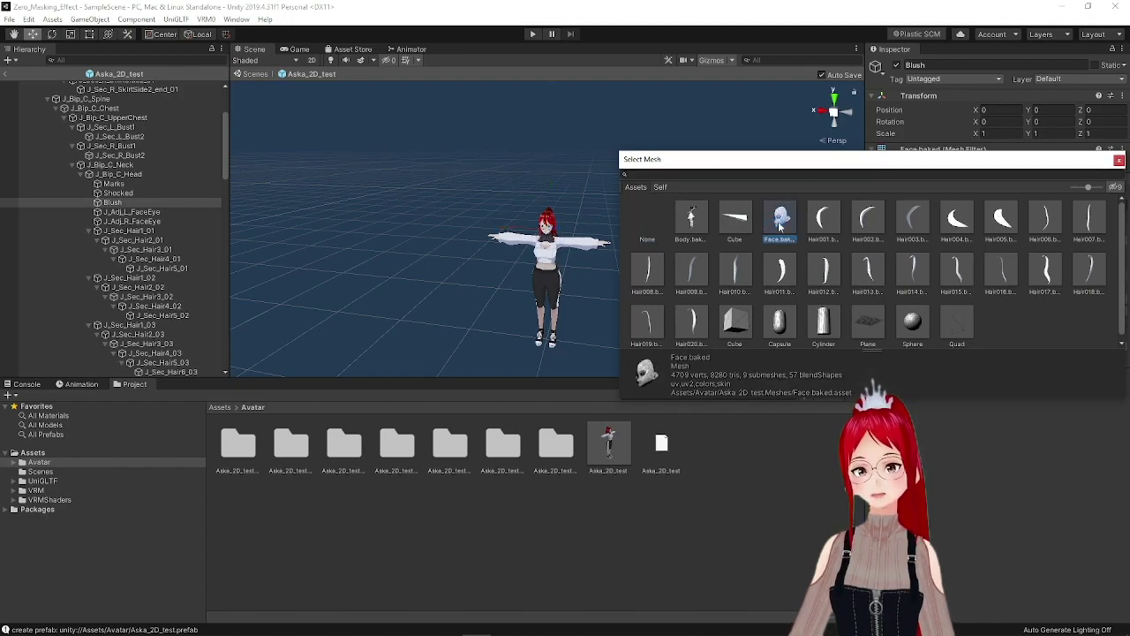
left_click(1119, 161)
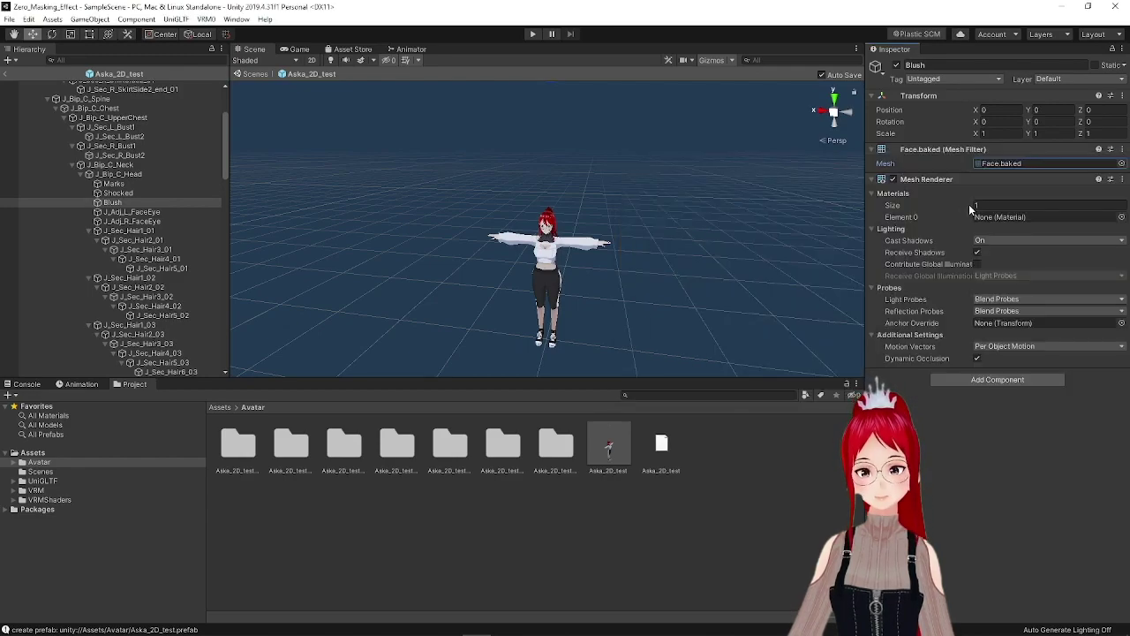
- Set Blush's Materials size to 9, compare with the Face mesh, and reselect Blush
left_click(977, 205)
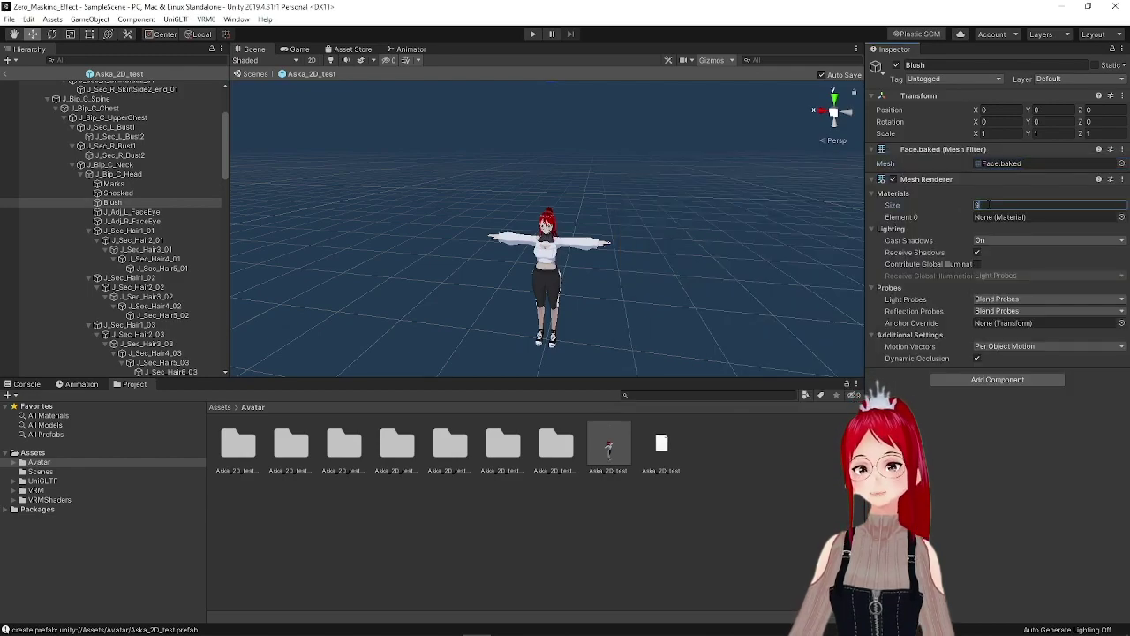
type("9")
key("Return")
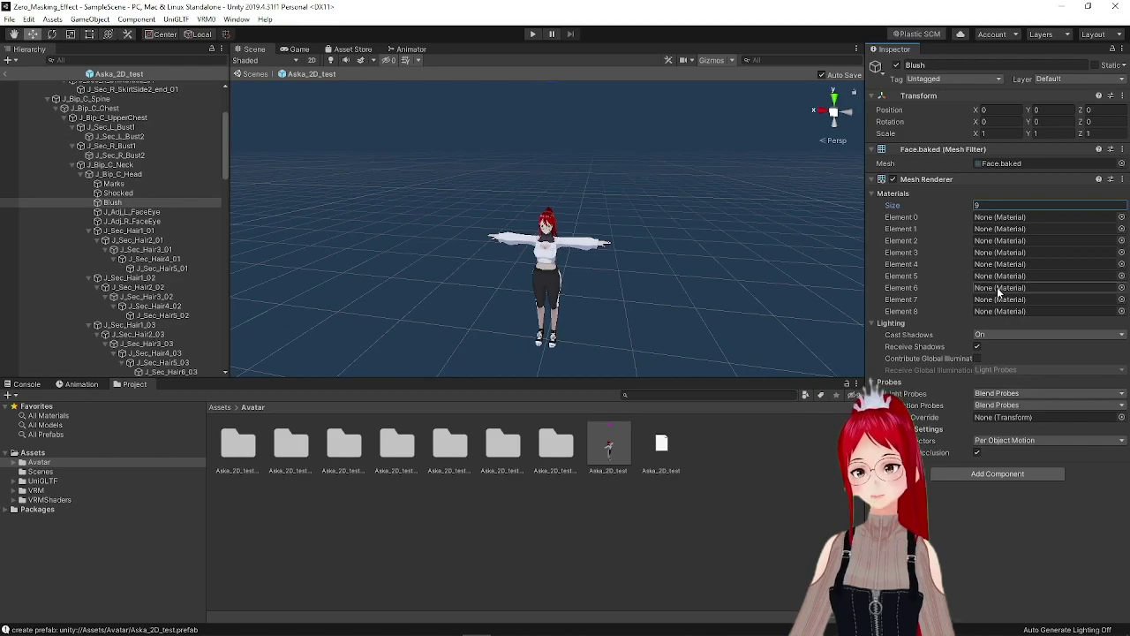
scroll(179, 160, "up", 5)
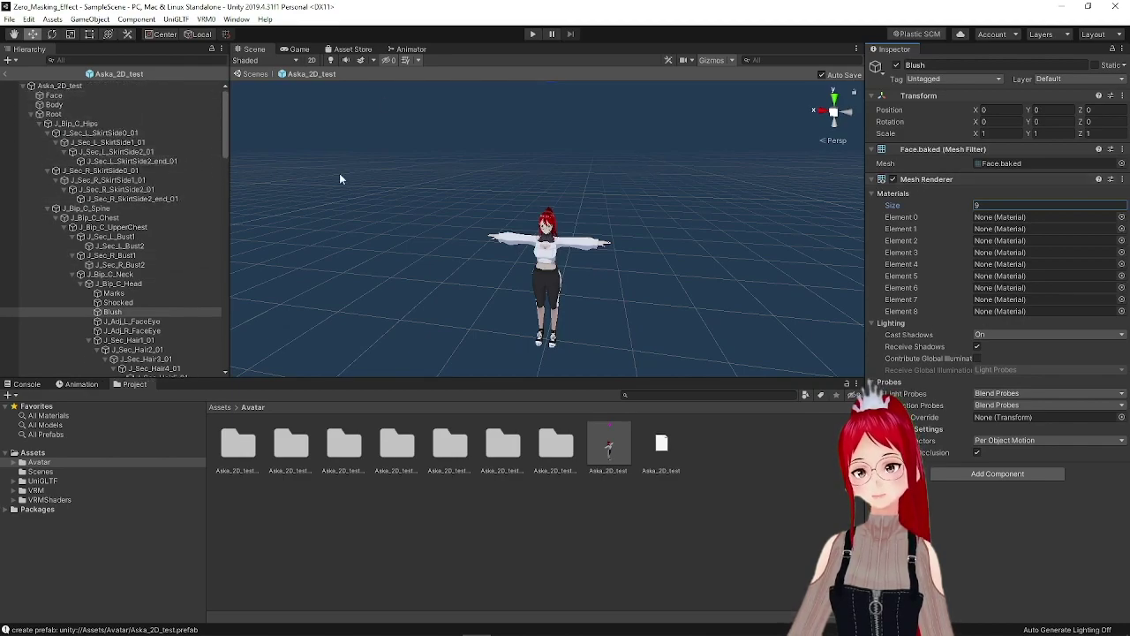
left_click(73, 95)
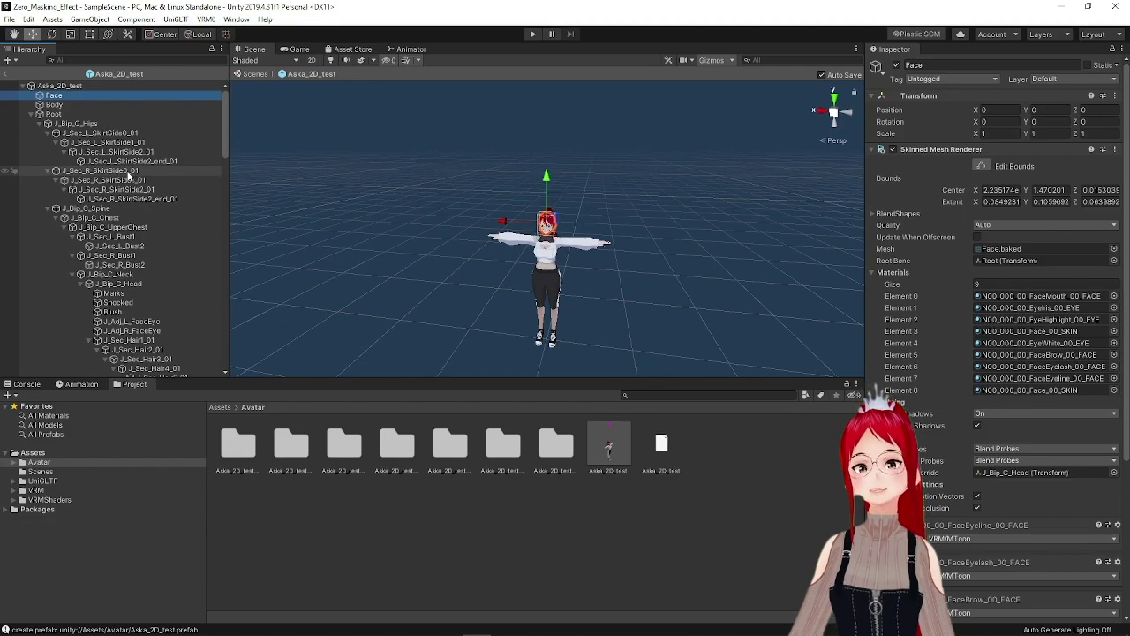
scroll(130, 192, "down", 2)
left_click(113, 276)
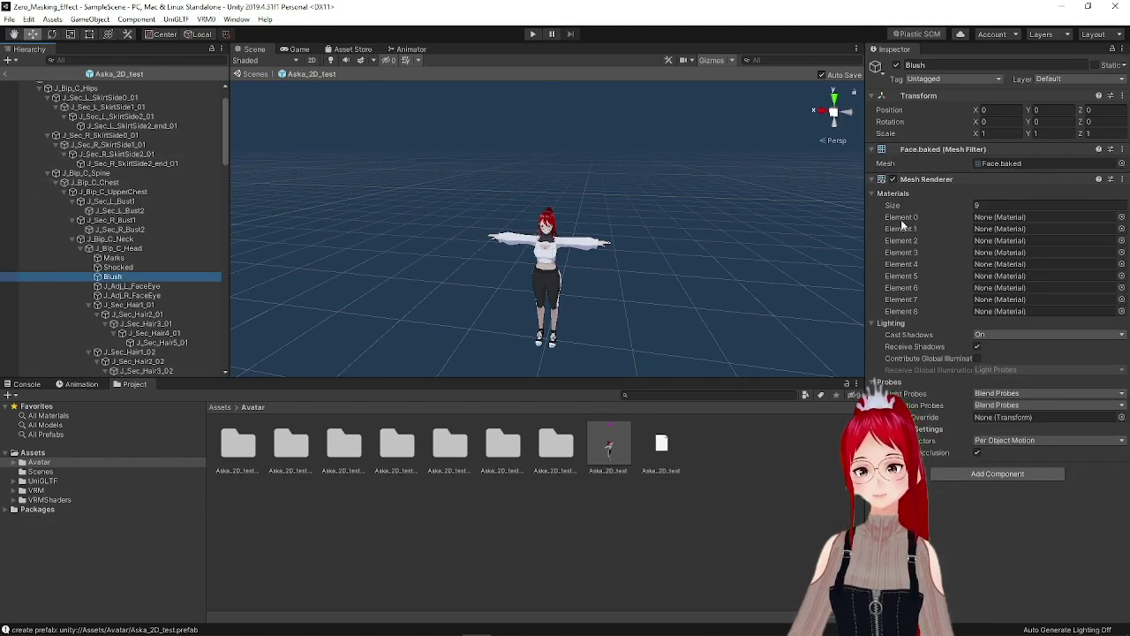
- Drag Blush down onto the face and nudge it to -0.001, -1.395, 0.025
scroll(629, 192, "down", 3)
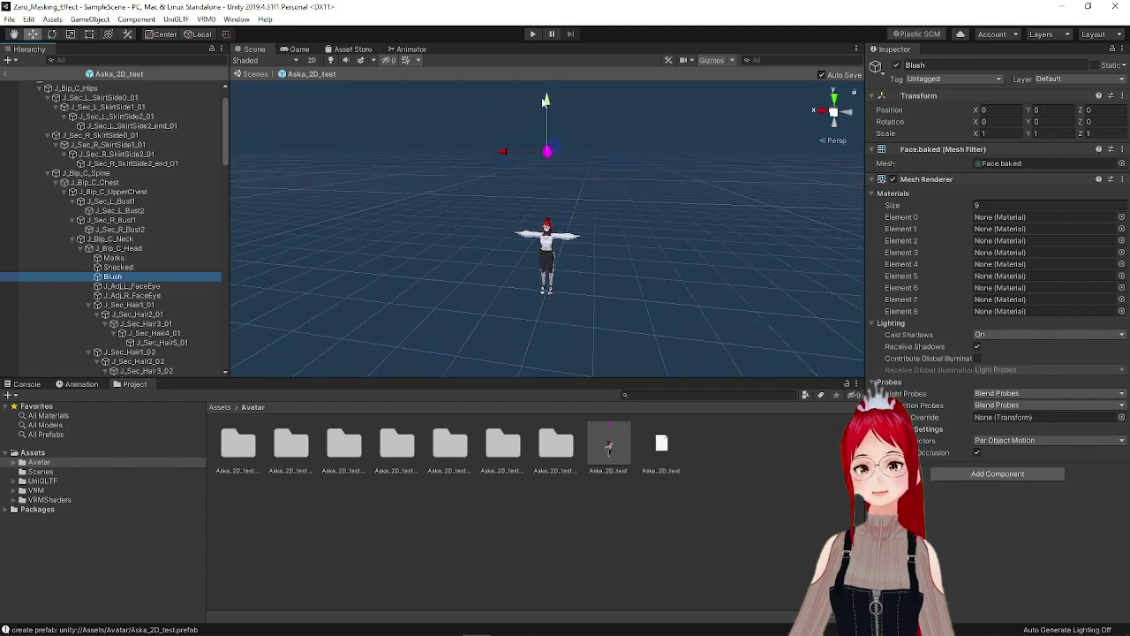
left_click_drag(535, 102, 540, 183)
scroll(594, 205, "up", 5)
scroll(593, 205, "down", 3)
left_click_drag(593, 207, 566, 294, "alt")
left_click_drag(601, 237, 601, 226)
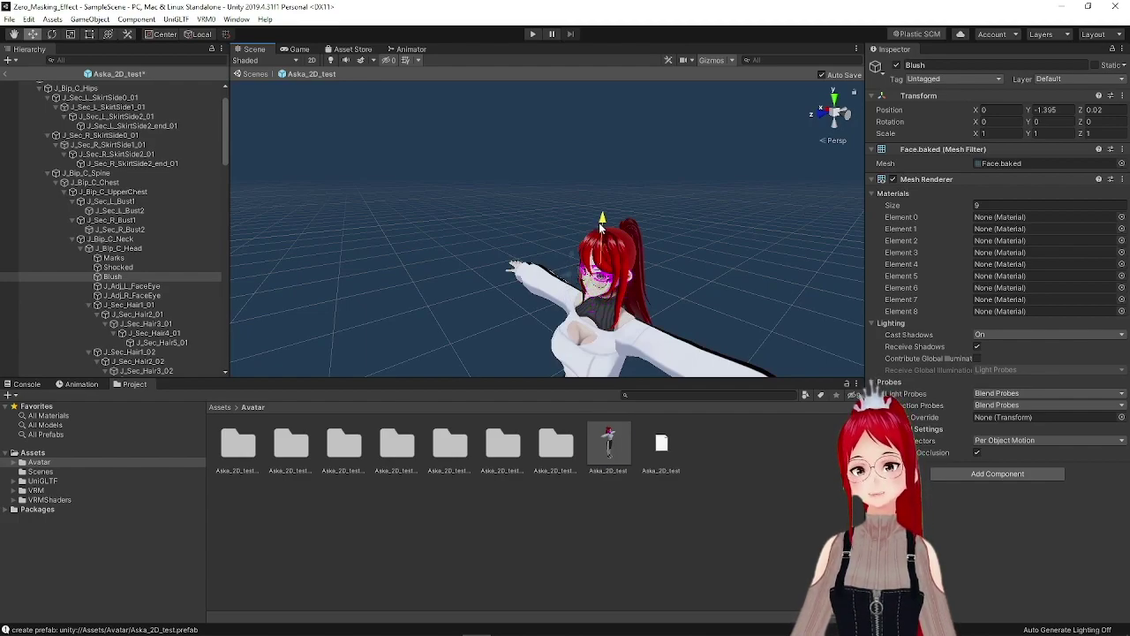
left_click_drag(570, 276, 567, 277)
left_click_drag(466, 218, 676, 265, "alt")
left_click_drag(768, 212, 794, 291, "alt")
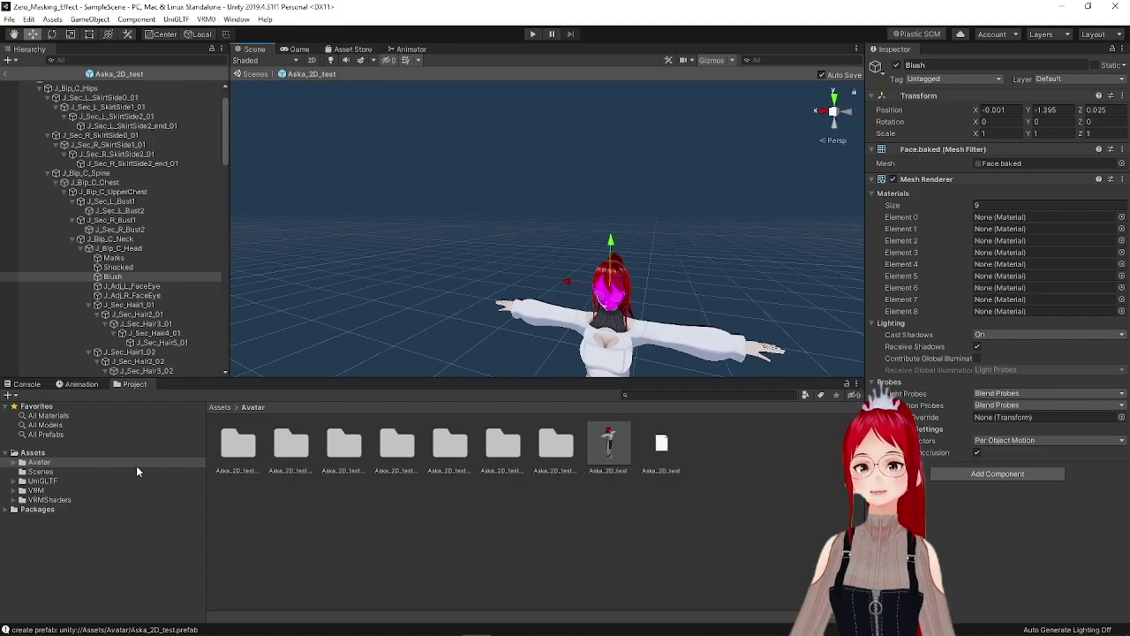
- Drag blush_transparent2, facepaint_transparent and shocked_transparent PNGs from Explorer into Aska_2D_test.Textures
left_click(21, 462)
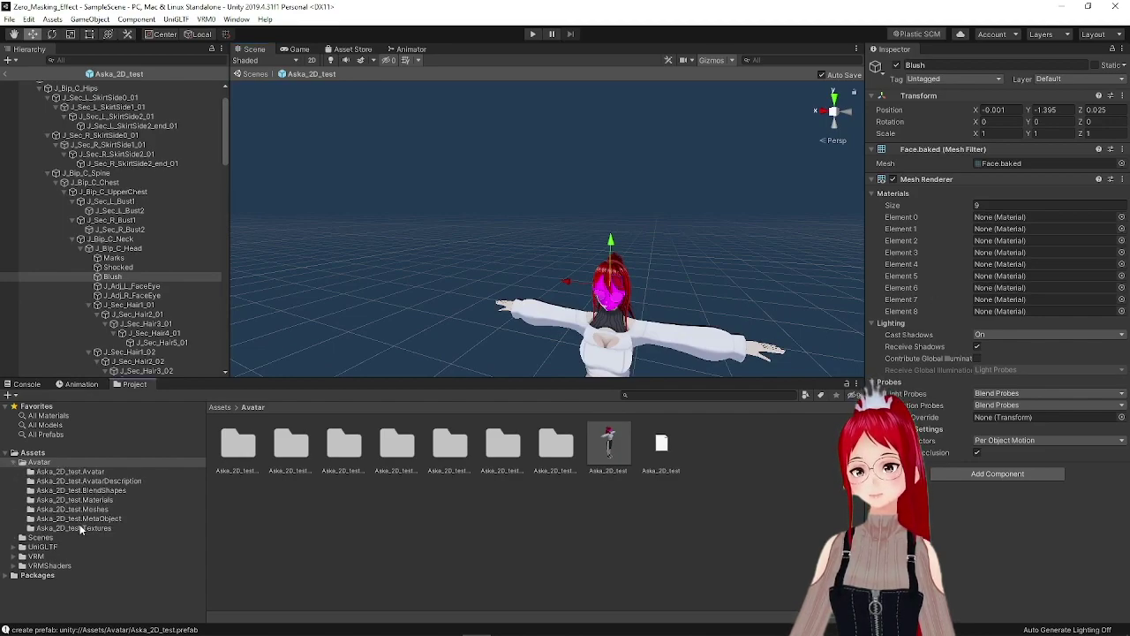
left_click(80, 528)
key("alt+Tab")
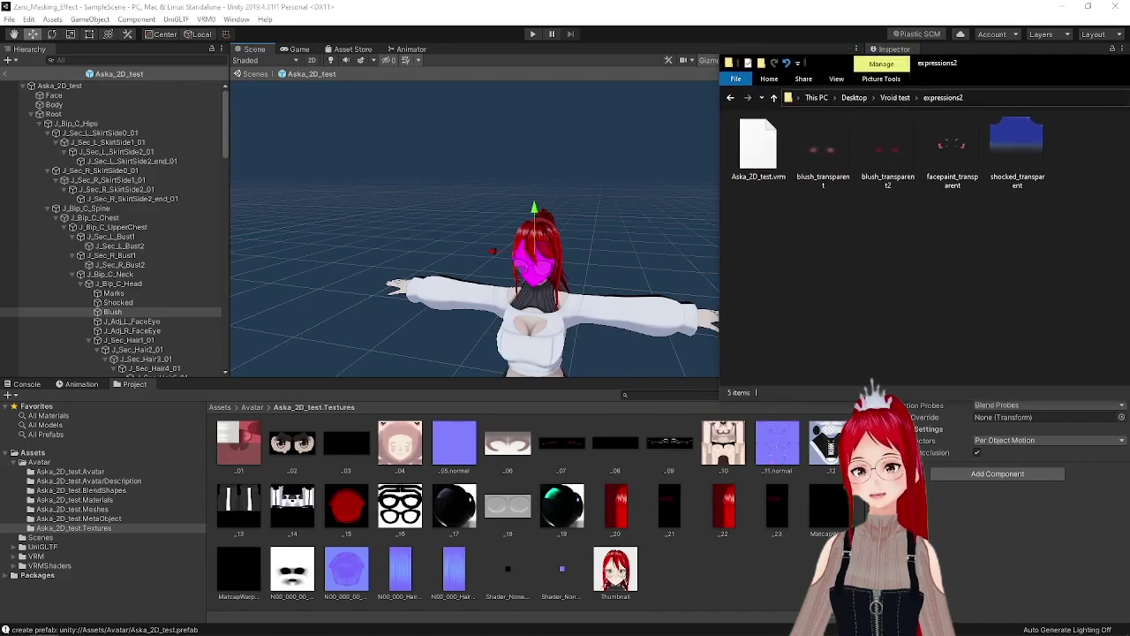
left_click_drag(1024, 221, 756, 567)
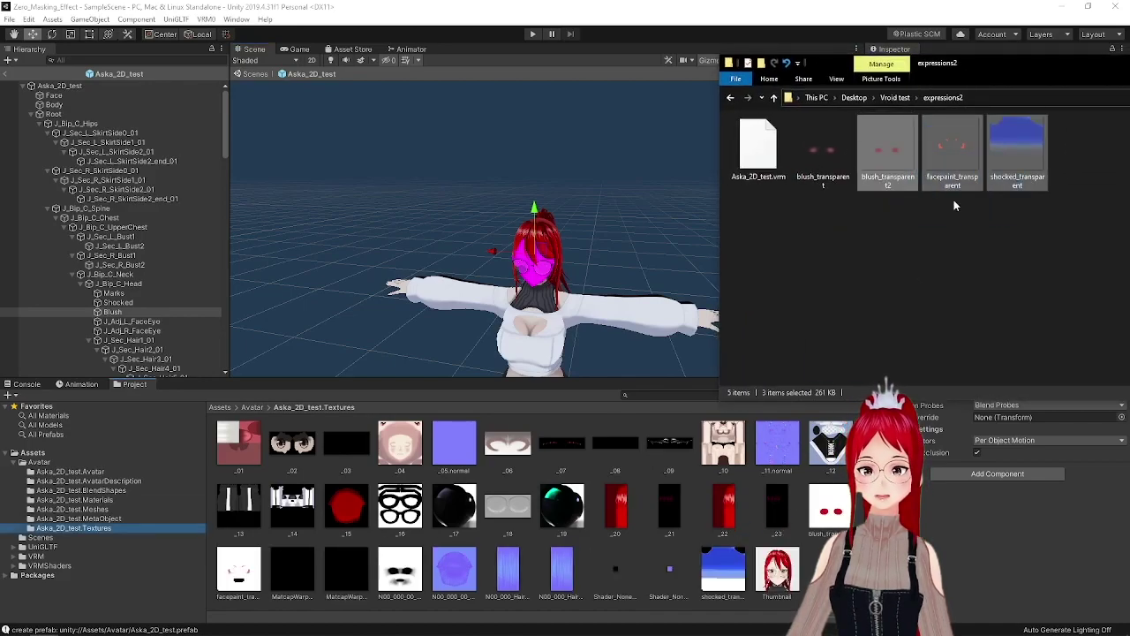
key("alt+Tab")
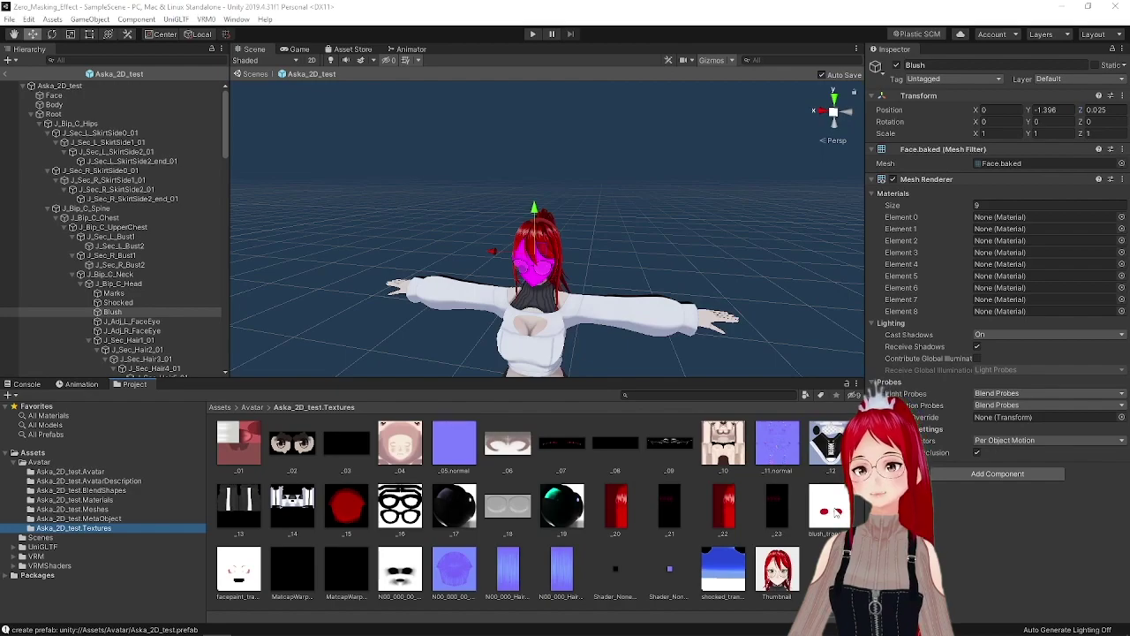
- Set blush_transparent2 to Alpha Is Transparency with Clamp wrap mode and apply it
left_click(830, 509)
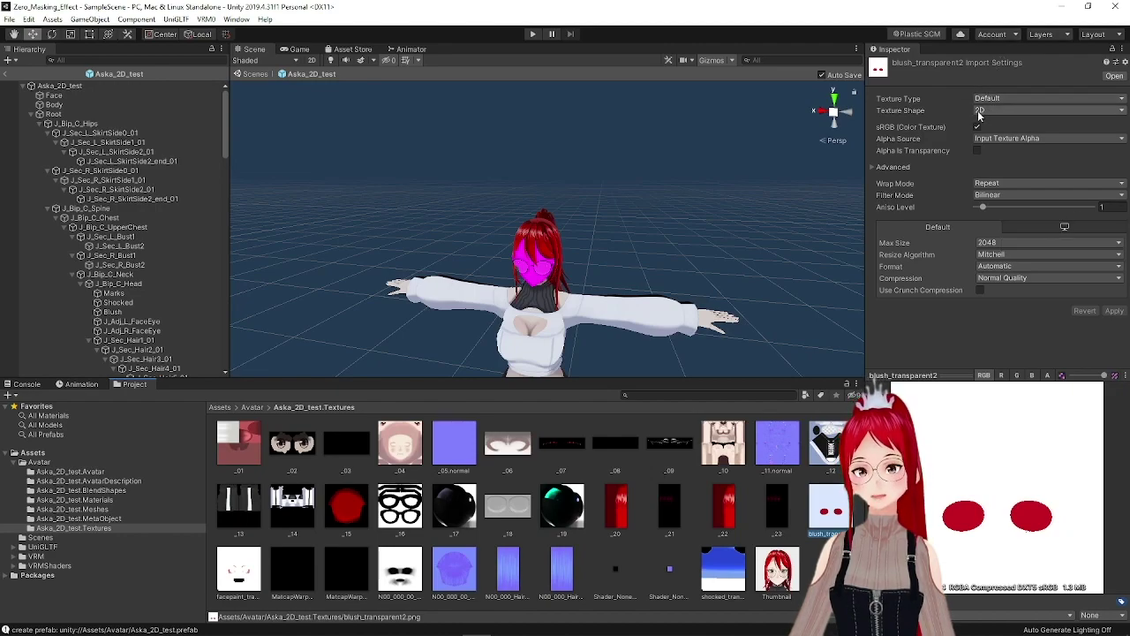
left_click(979, 151)
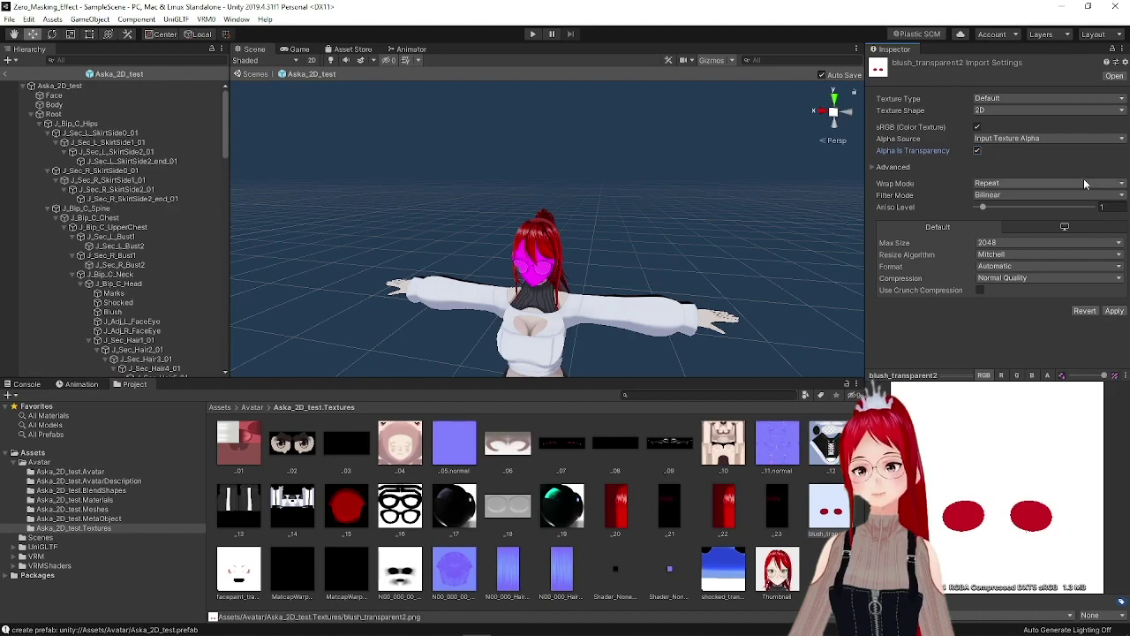
left_click(1119, 188)
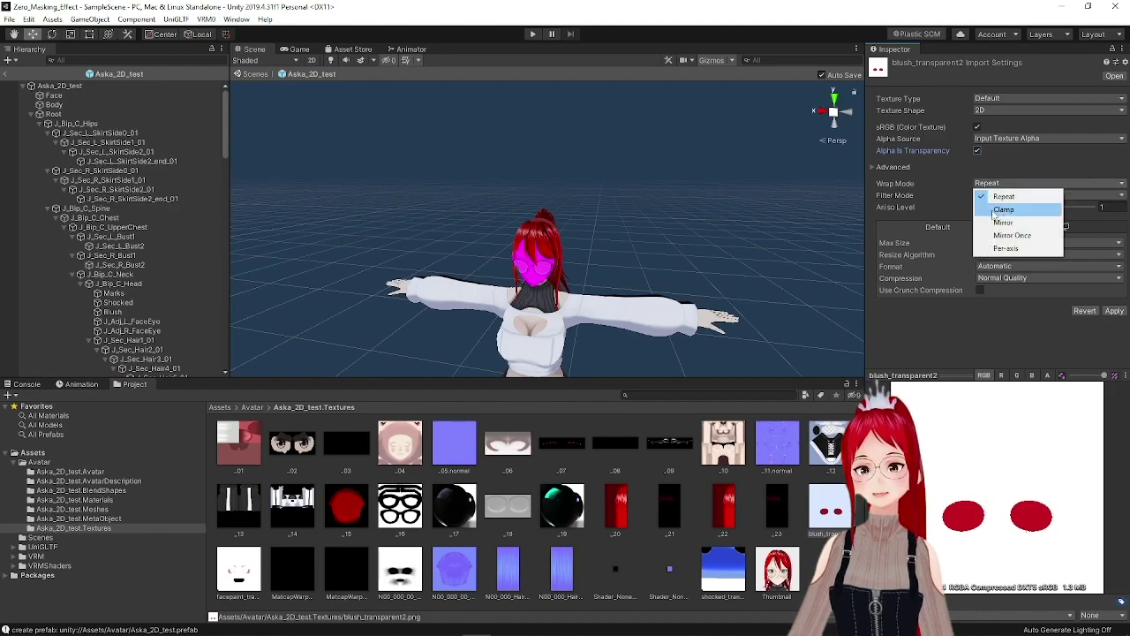
left_click(994, 215)
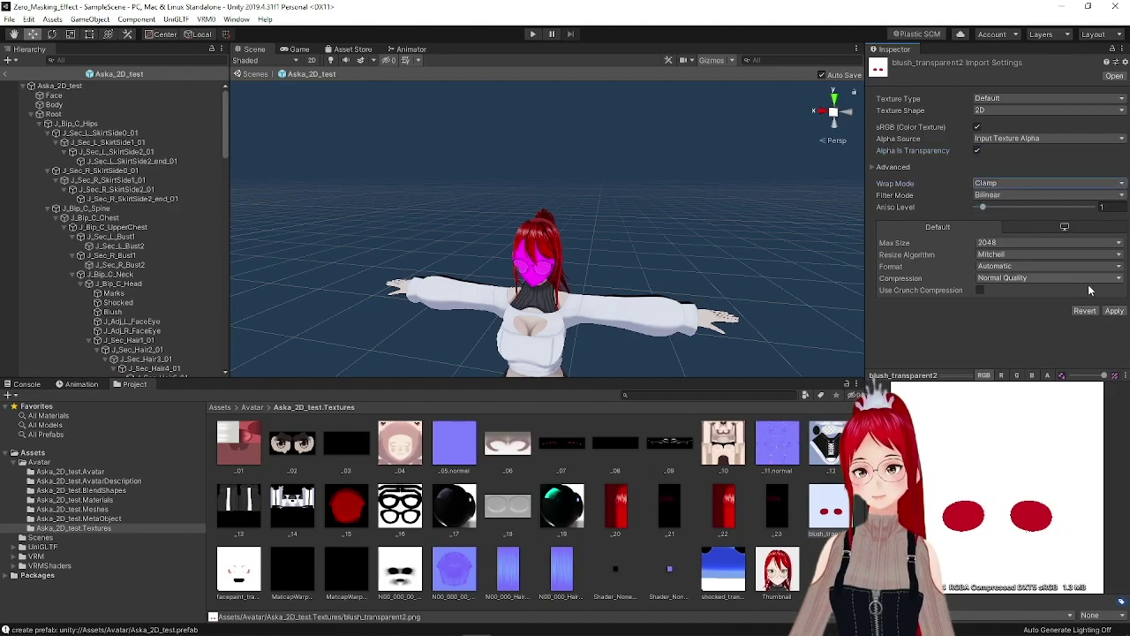
left_click(1114, 311)
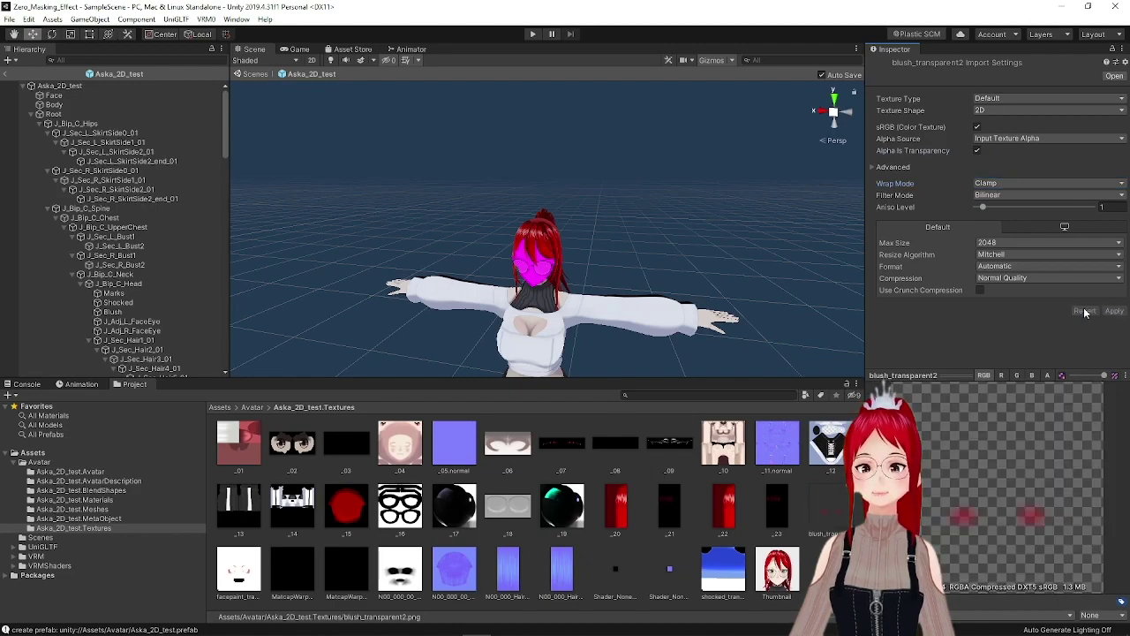
- Enable Alpha Is Transparency on facepaint_transparent and apply, then on shocked_transparent
left_click(239, 570)
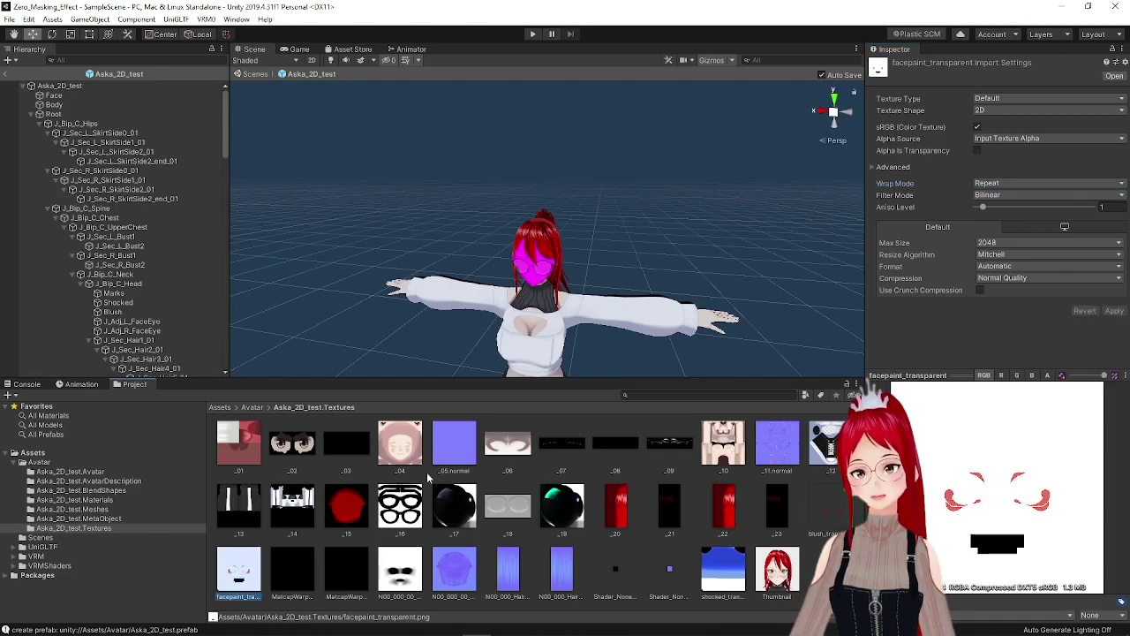
left_click(977, 151)
left_click(1114, 310)
left_click(723, 569)
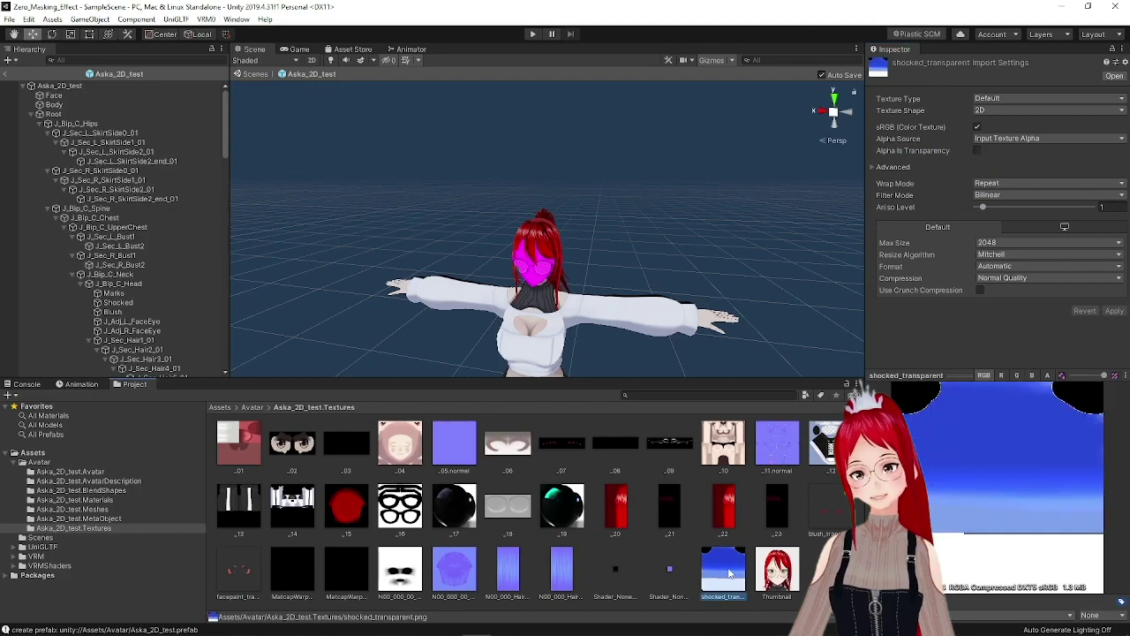
left_click(977, 151)
- Apply shocked_transparent's import settings and create three new materials in Aska_2D_test.Materials
left_click(1114, 310)
left_click(74, 500)
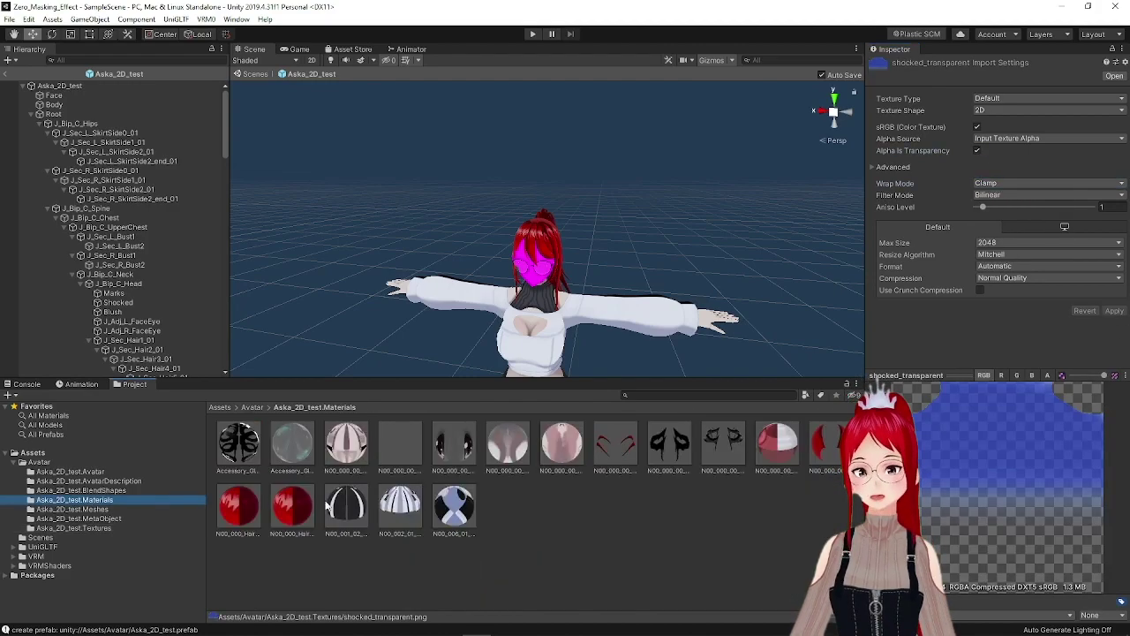
right_click(516, 500)
mouse_move(569, 197)
left_click(717, 339)
right_click(568, 578)
mouse_move(588, 161)
left_click(773, 339)
right_click(649, 505)
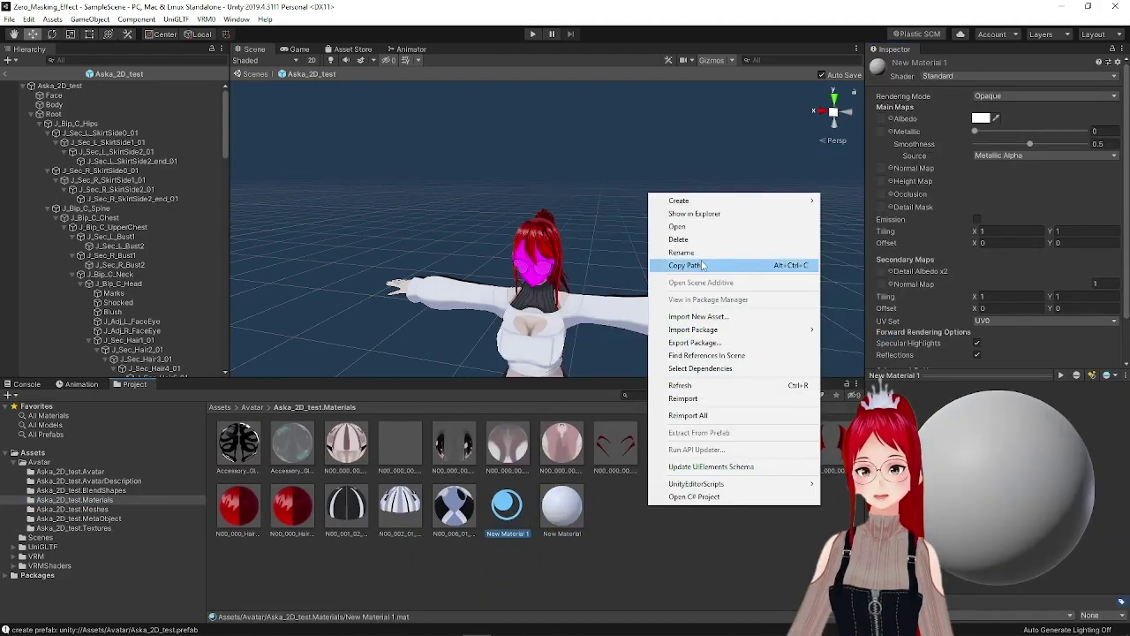
mouse_move(678, 200)
left_click(850, 339)
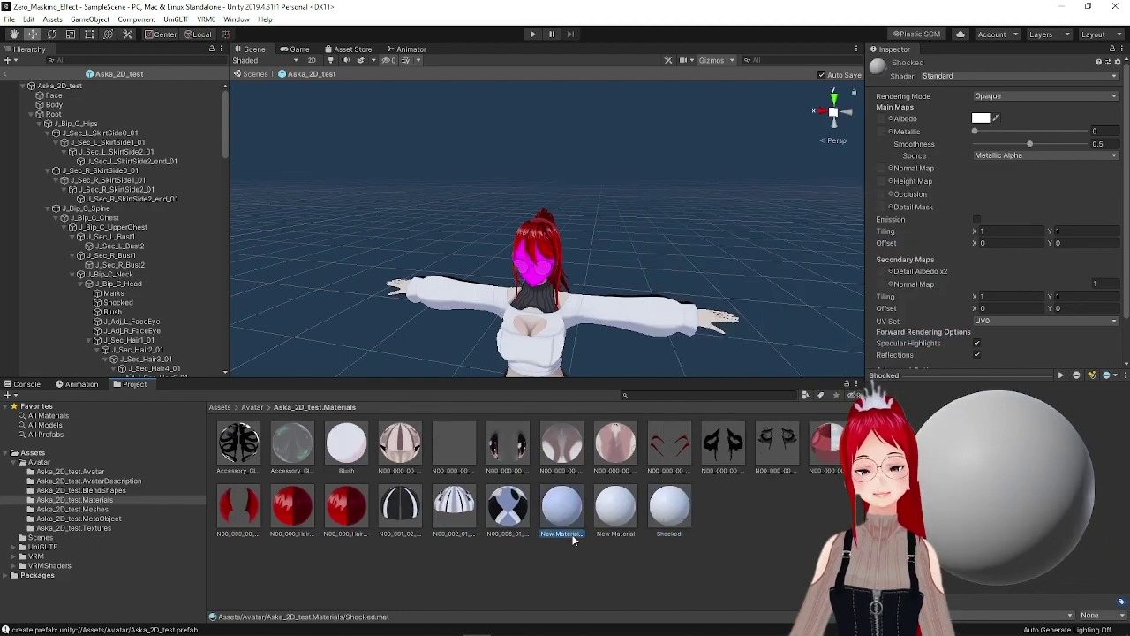
- Rename the newest material to Marks and start renaming the leftover new material
left_click(618, 285)
type("Marks")
key("Return")
right_click(608, 508)
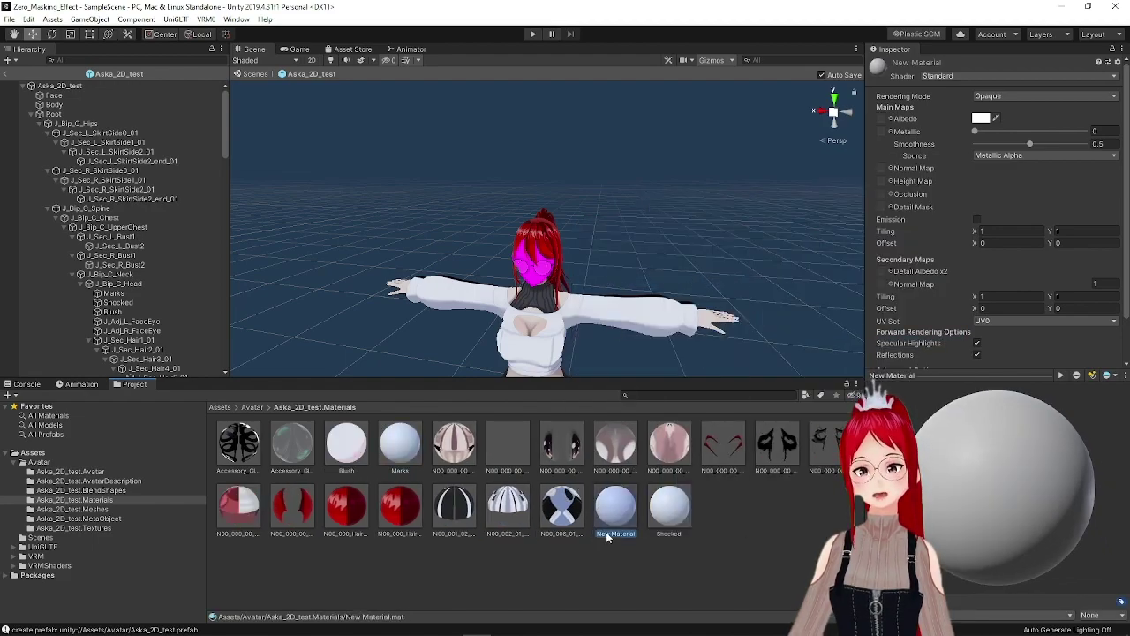
left_click(642, 279)
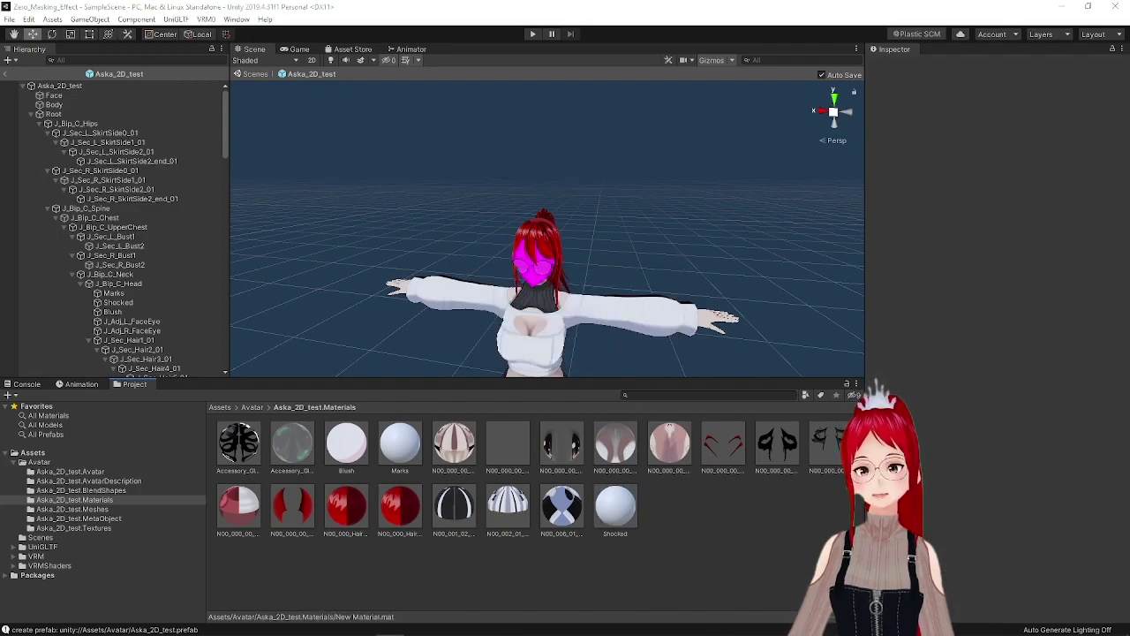
- Name the material Blush and set its VRM/MToon rendering type to Transparent
type("Blush")
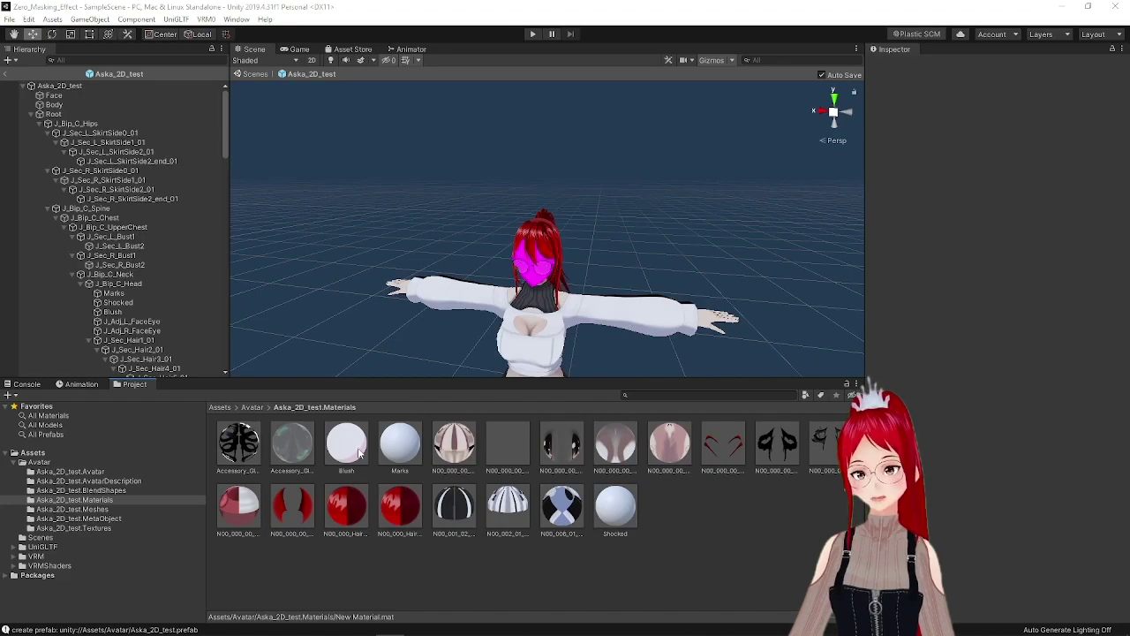
key("Return")
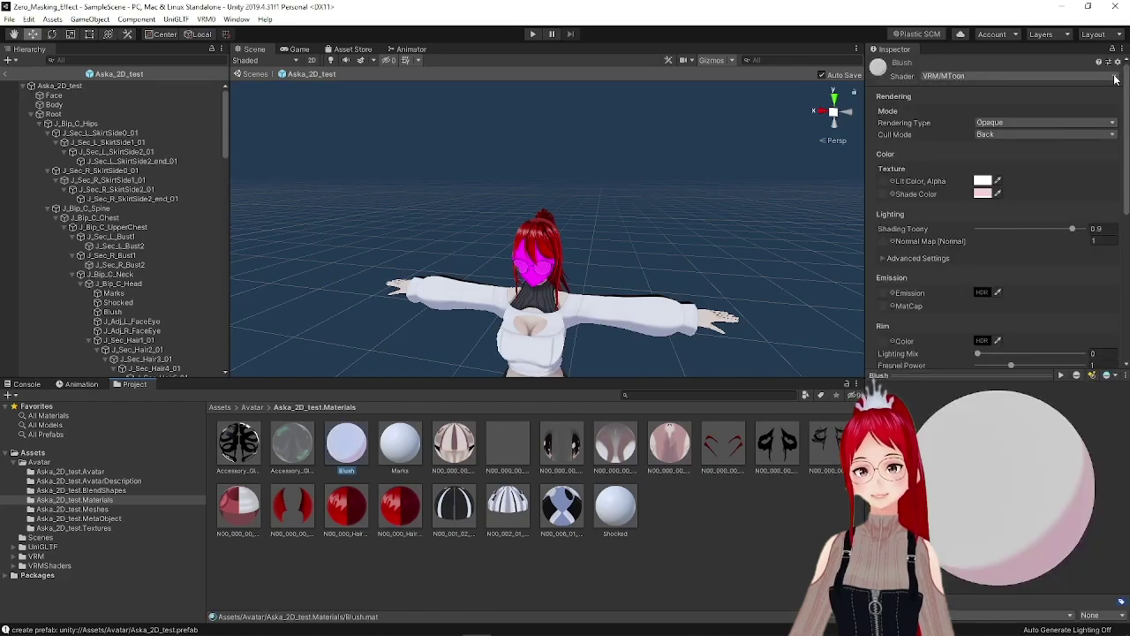
left_click(1003, 77)
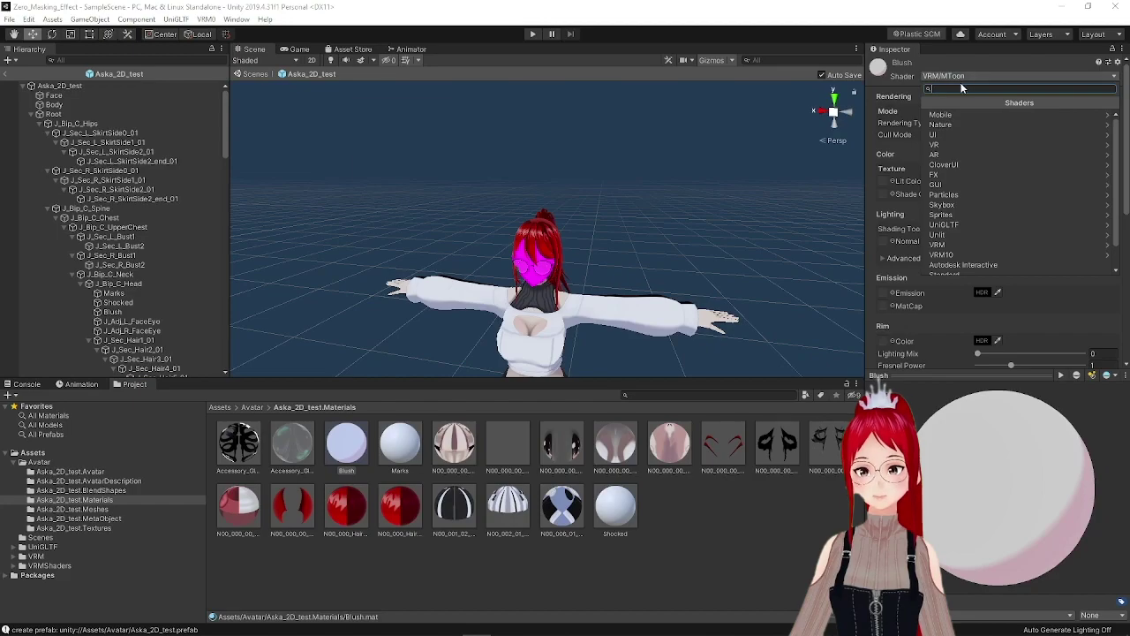
left_click(863, 137)
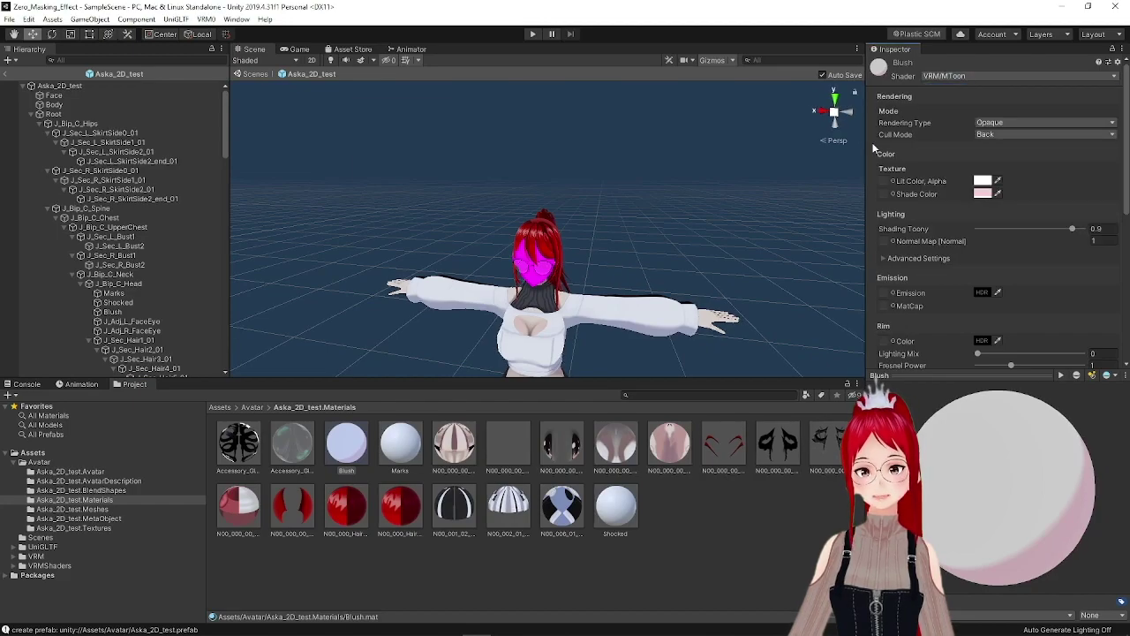
left_click(1018, 124)
left_click(1014, 160)
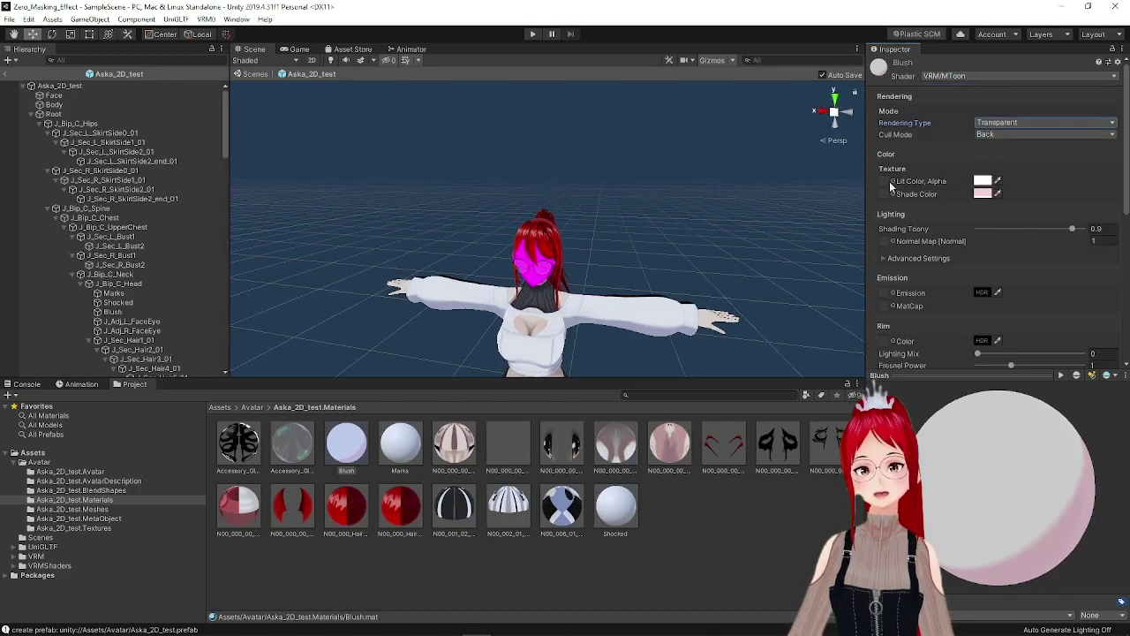
- Assign blush_transparent2 as the Blush material's texture
left_click(91, 529)
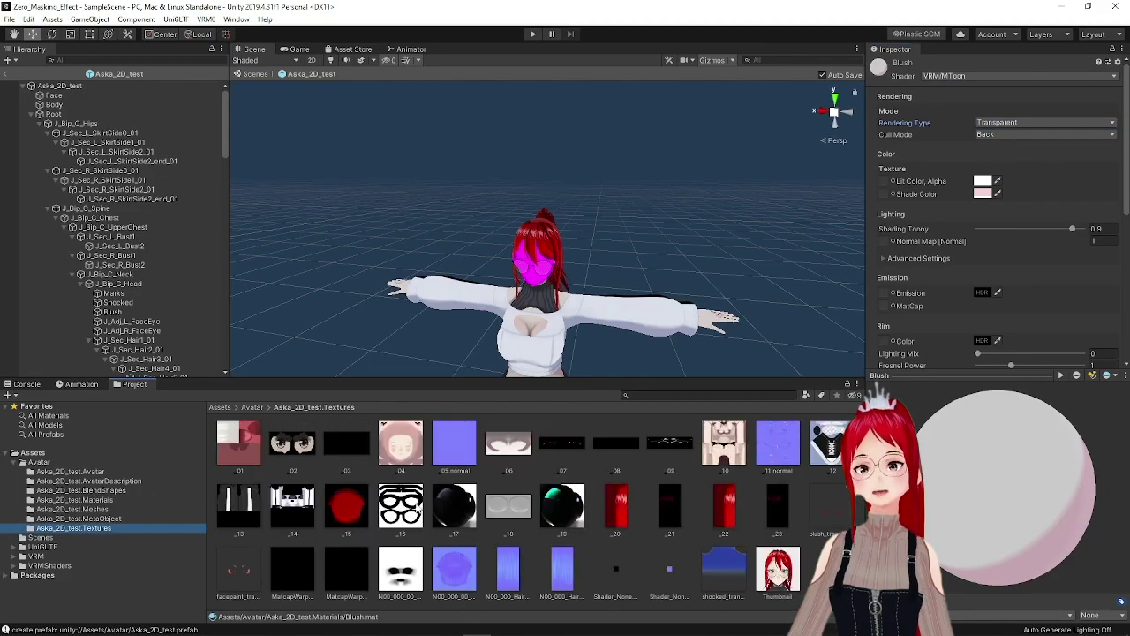
left_click(888, 192)
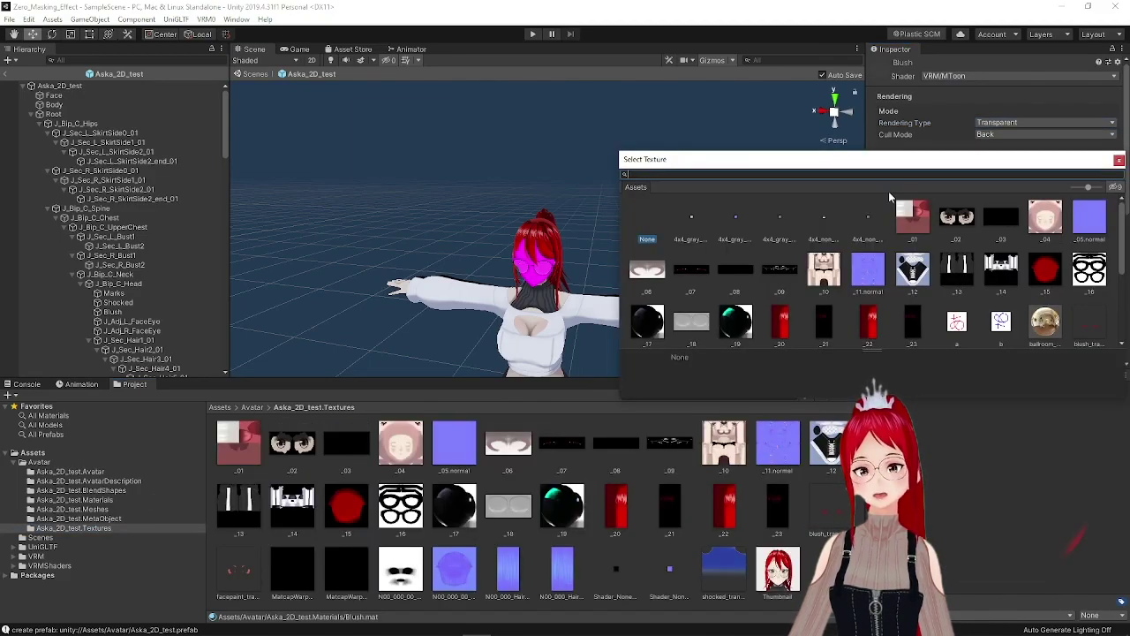
left_click(1103, 322)
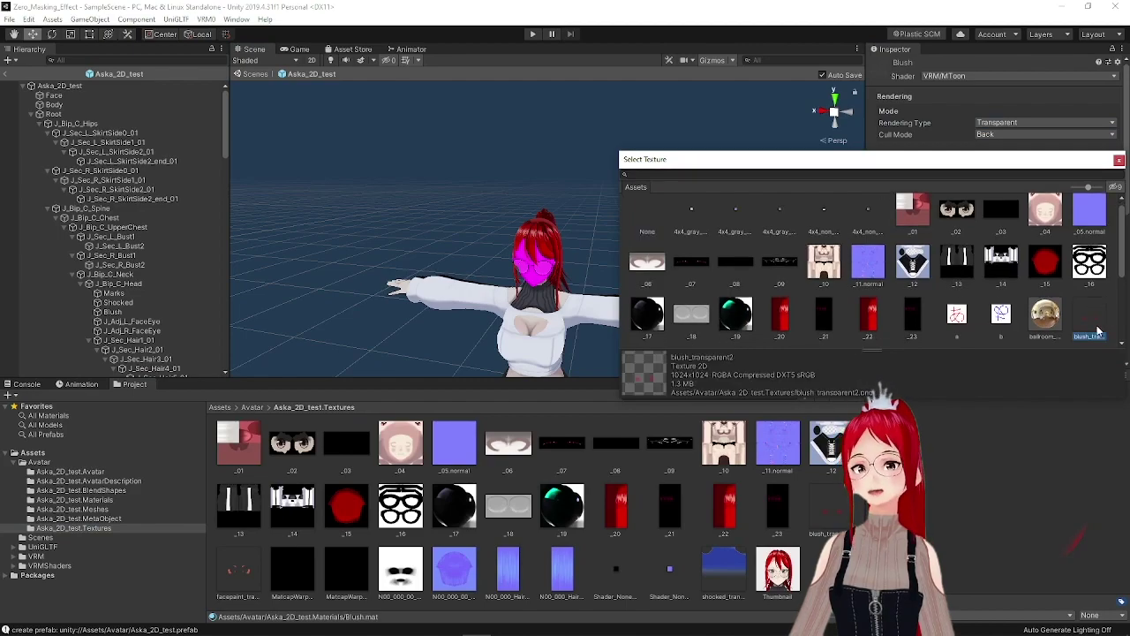
double_click(1097, 318)
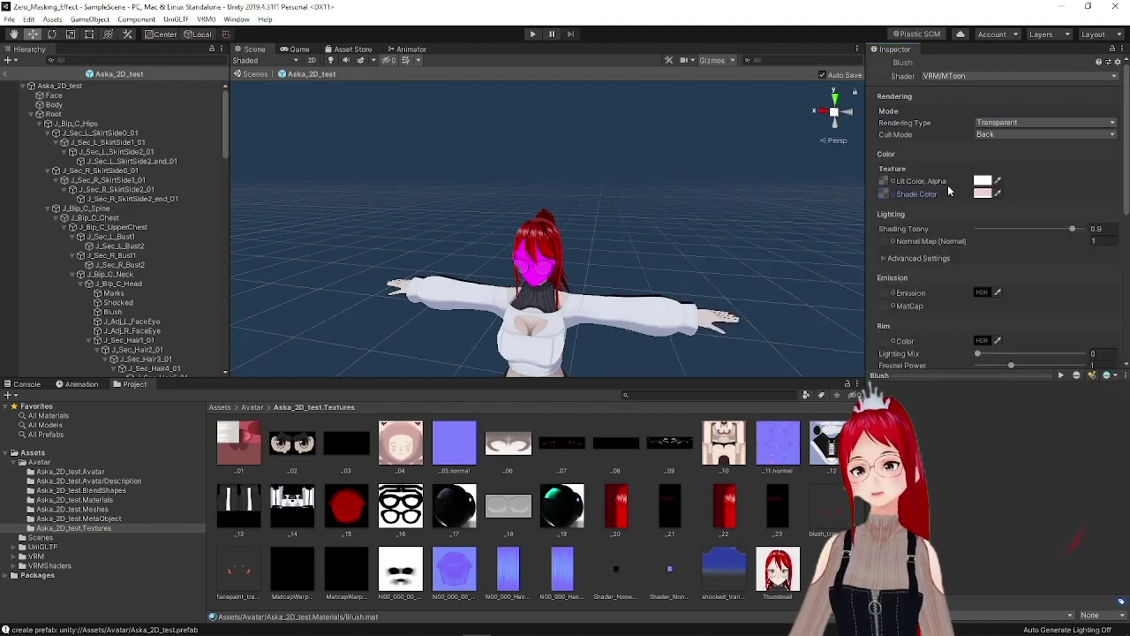
- Create a new material named transparent in the avatar's Materials folder
left_click(74, 499)
right_click(686, 514)
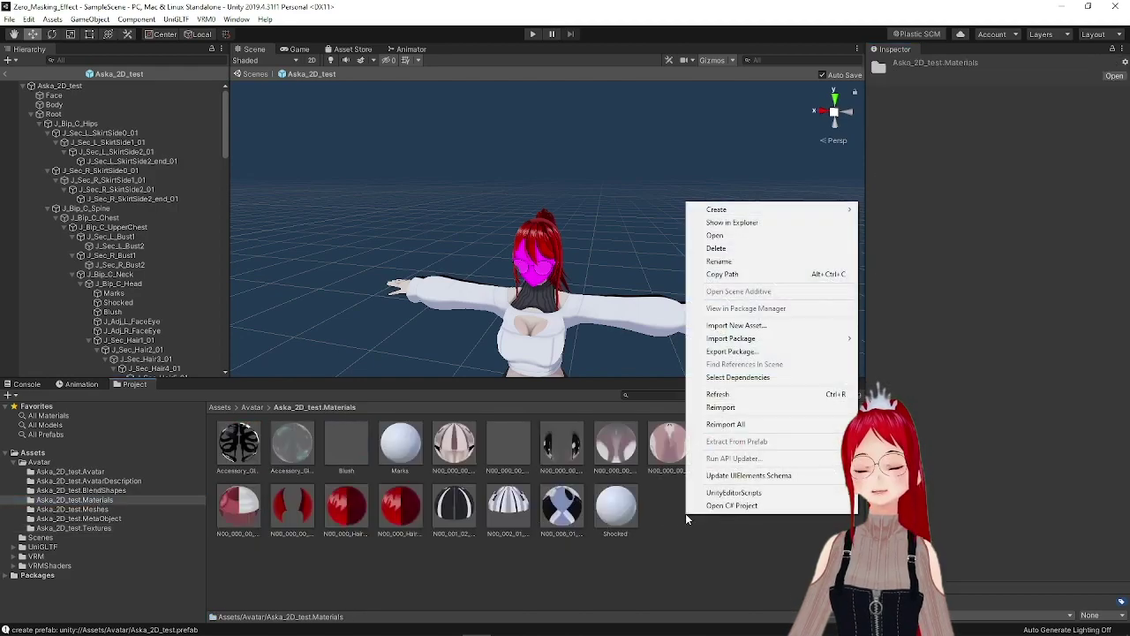
mouse_move(716, 209)
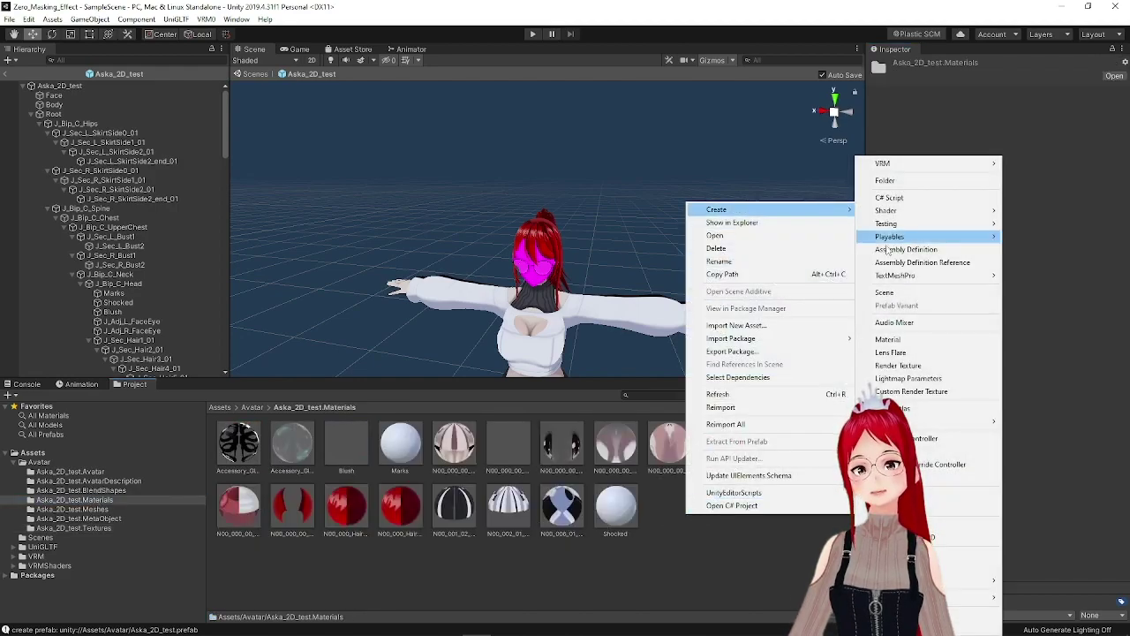
left_click(883, 339)
key("BackSpace")
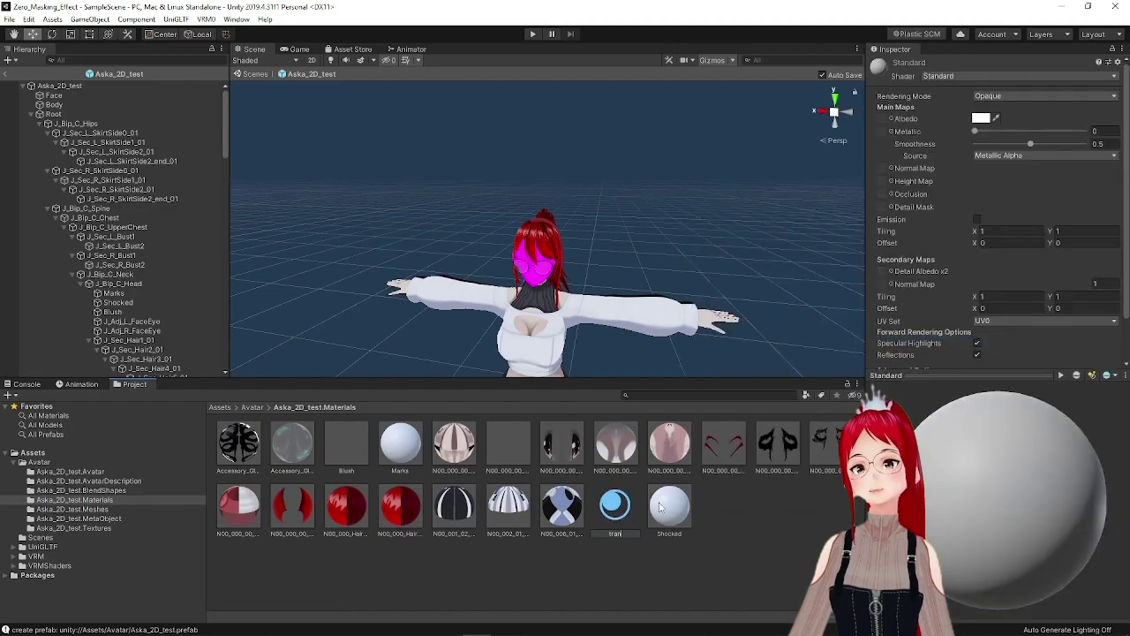
key("Return")
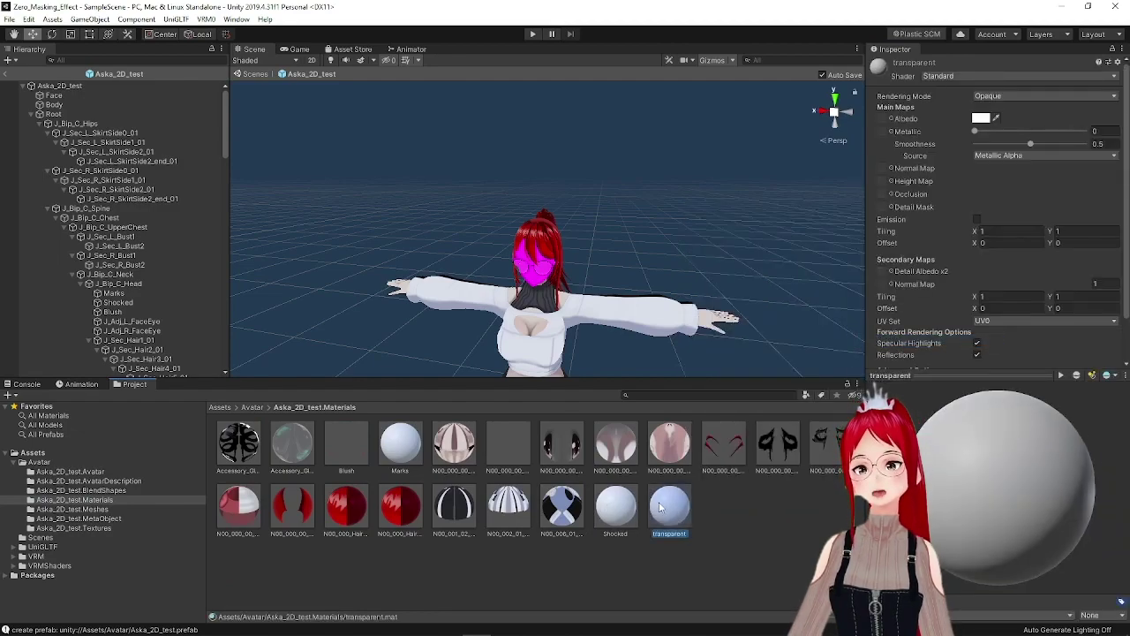
- Switch transparent to VRM/MToon with Transparent rendering and a lowered lit colour alpha
left_click(939, 75)
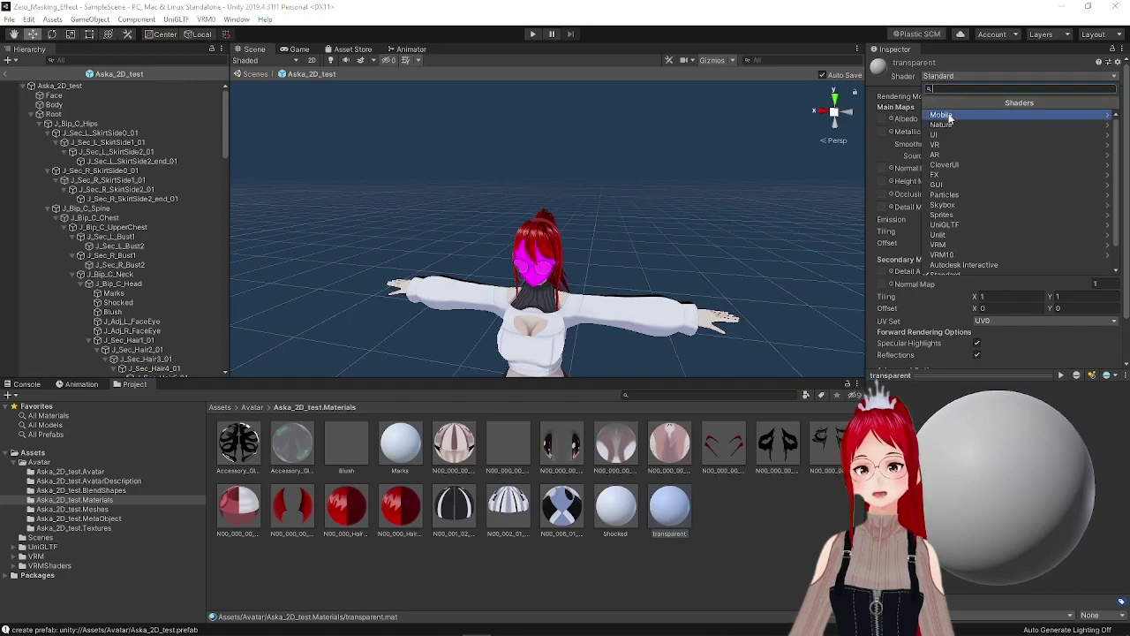
type("mtoon")
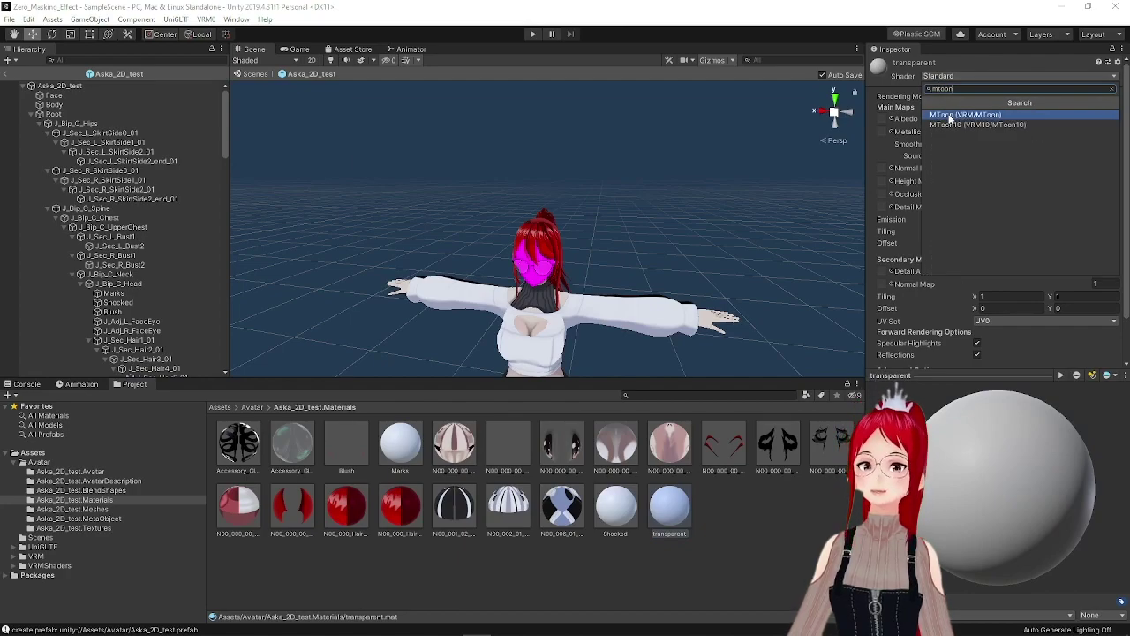
left_click(957, 115)
left_click(1033, 124)
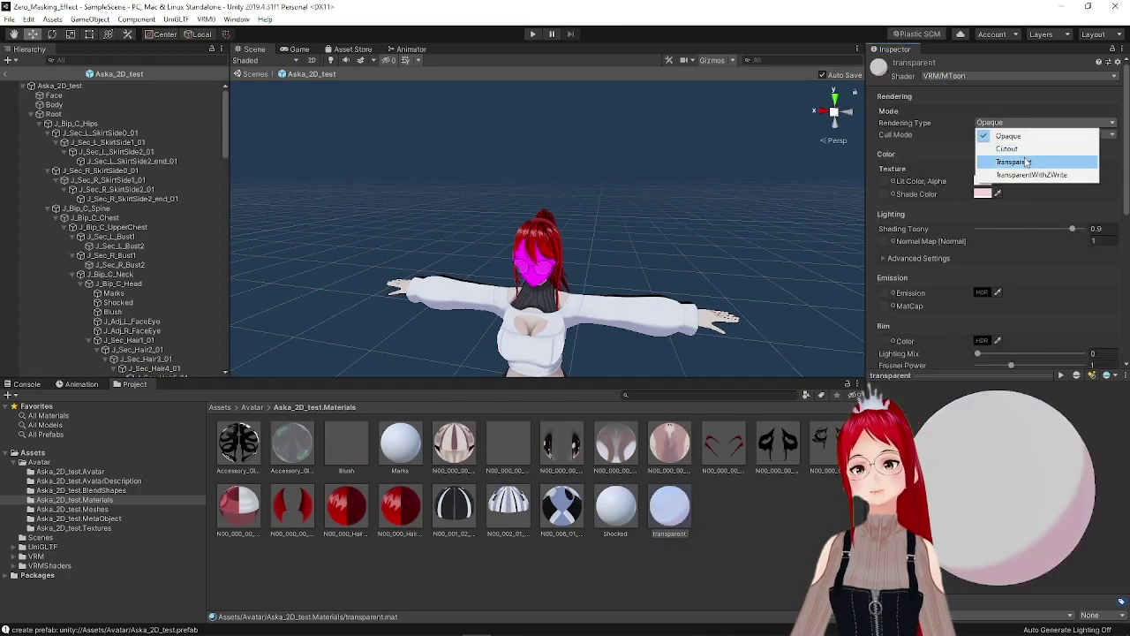
left_click(1011, 161)
left_click(982, 180)
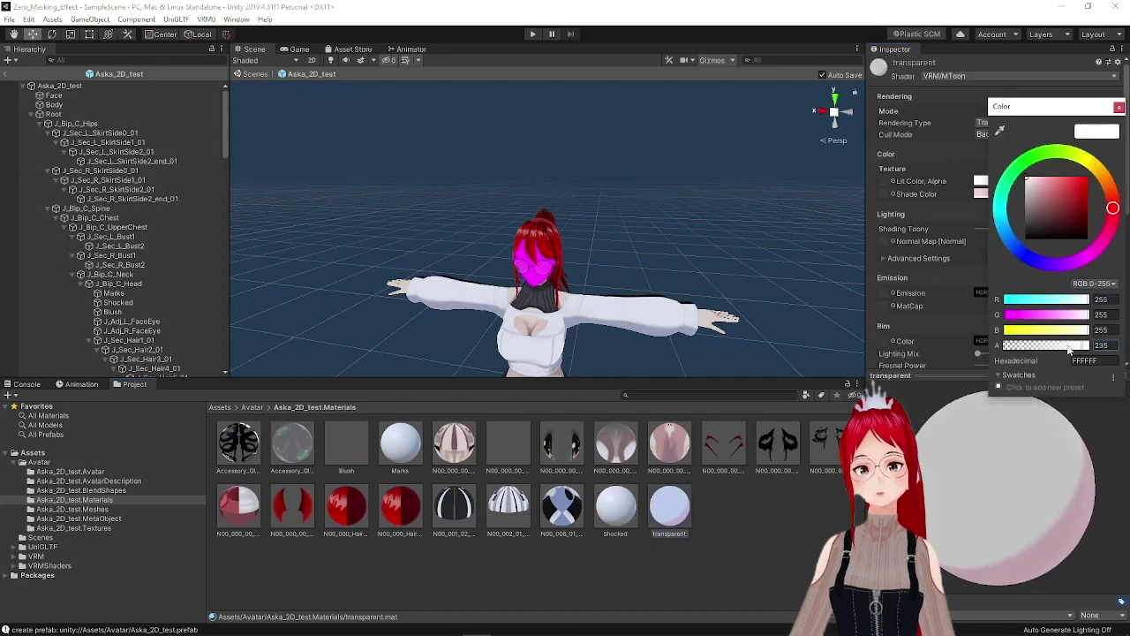
left_click(1119, 106)
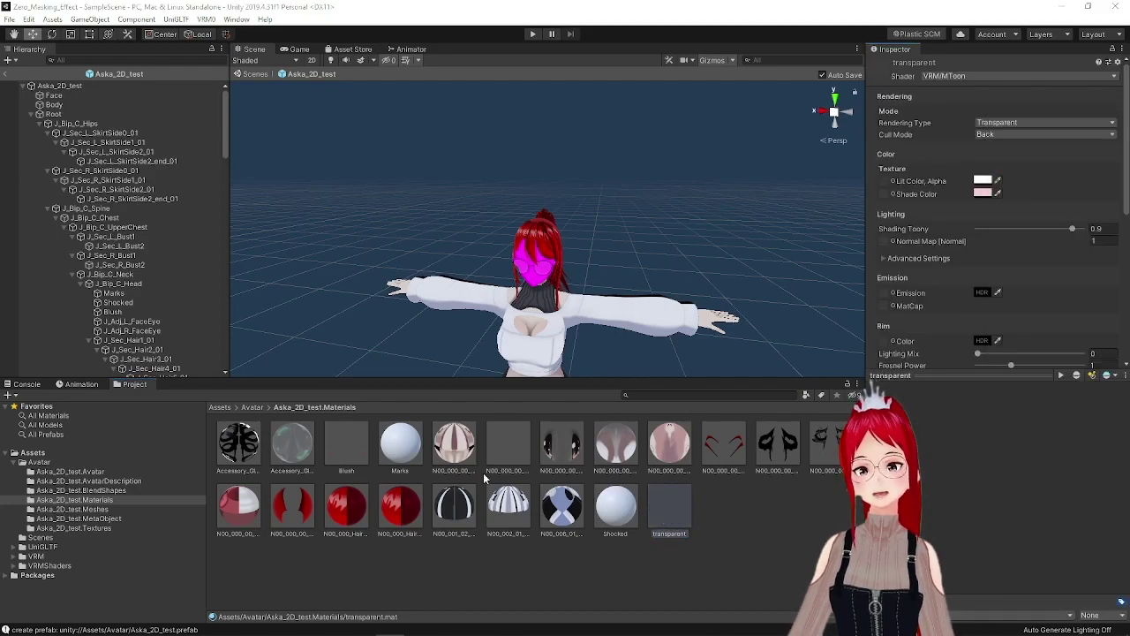
- Compare the Blush object's empty material slots against the Face object's material order
left_click(112, 311)
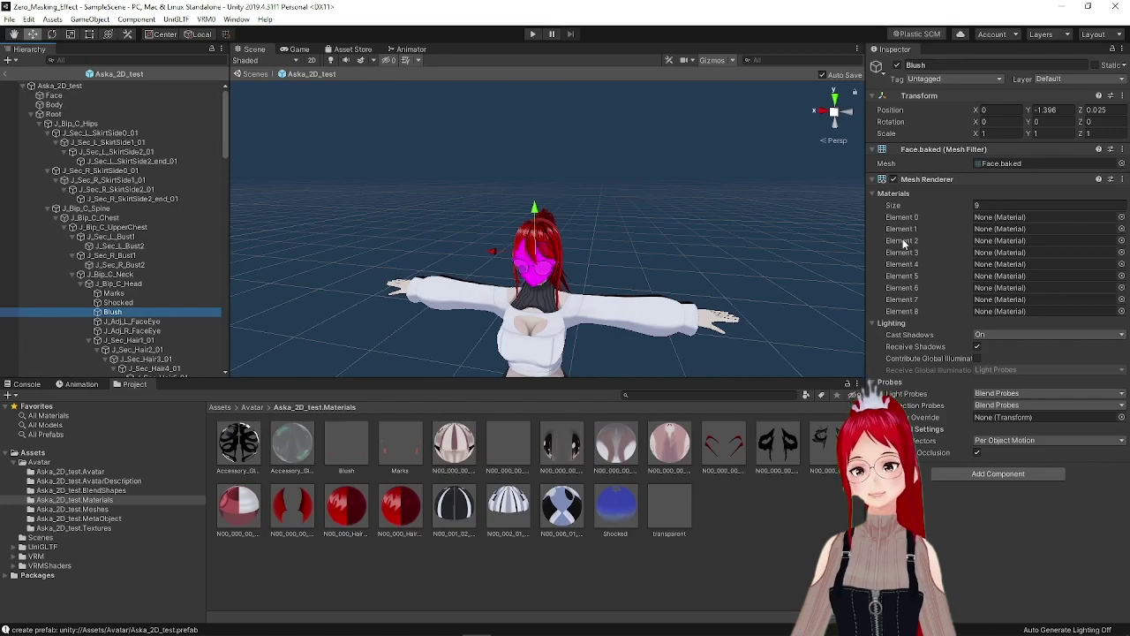
left_click(54, 95)
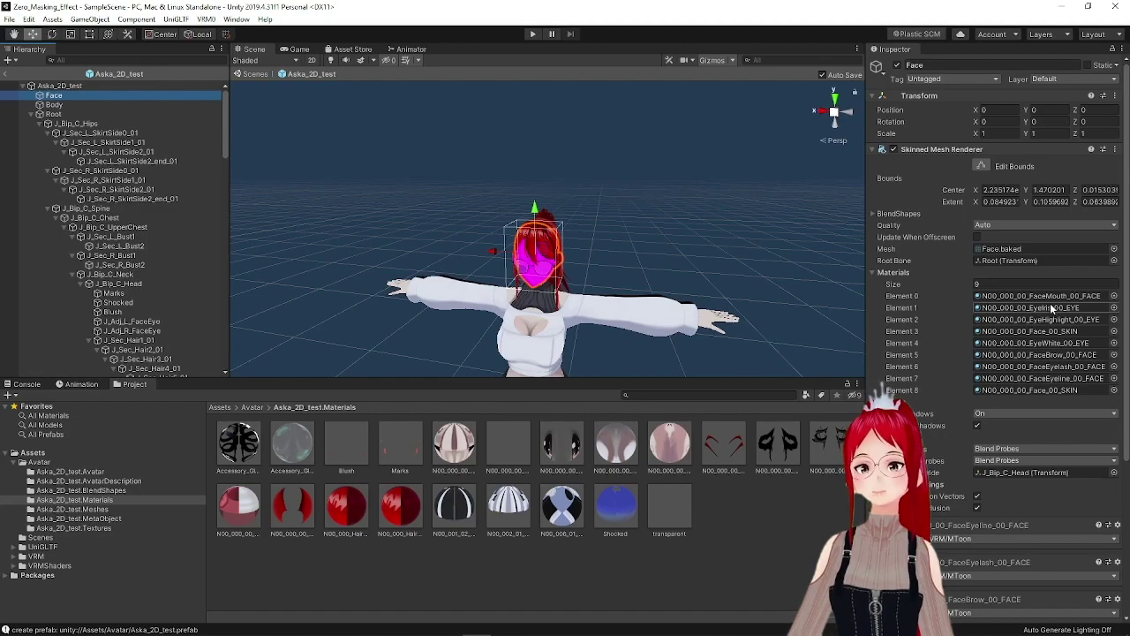
left_click(112, 311)
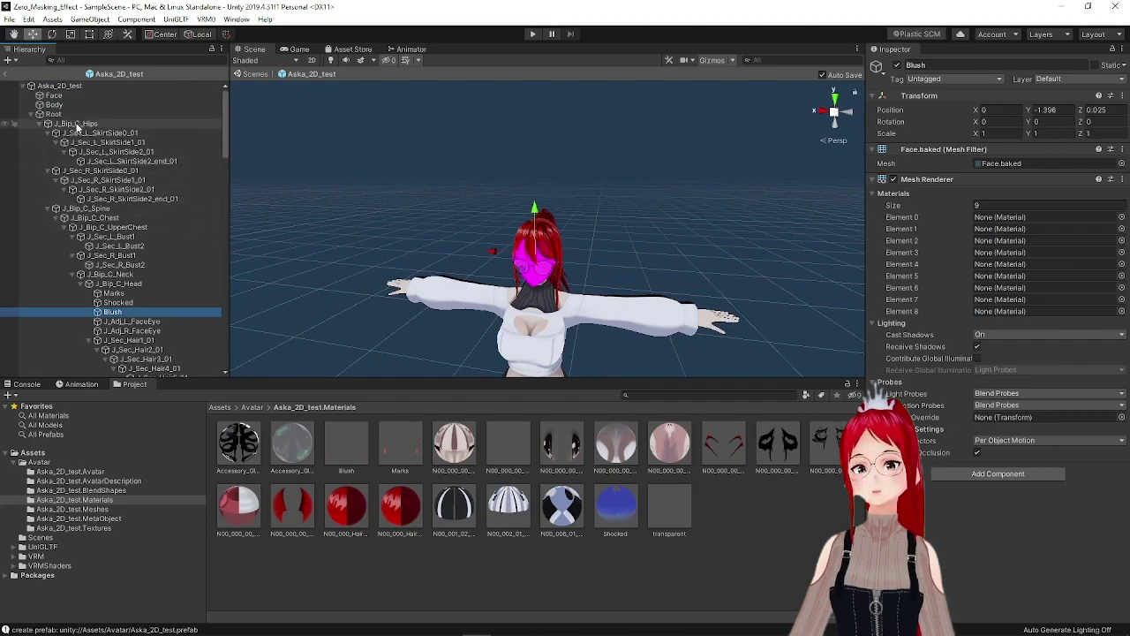
left_click(66, 95)
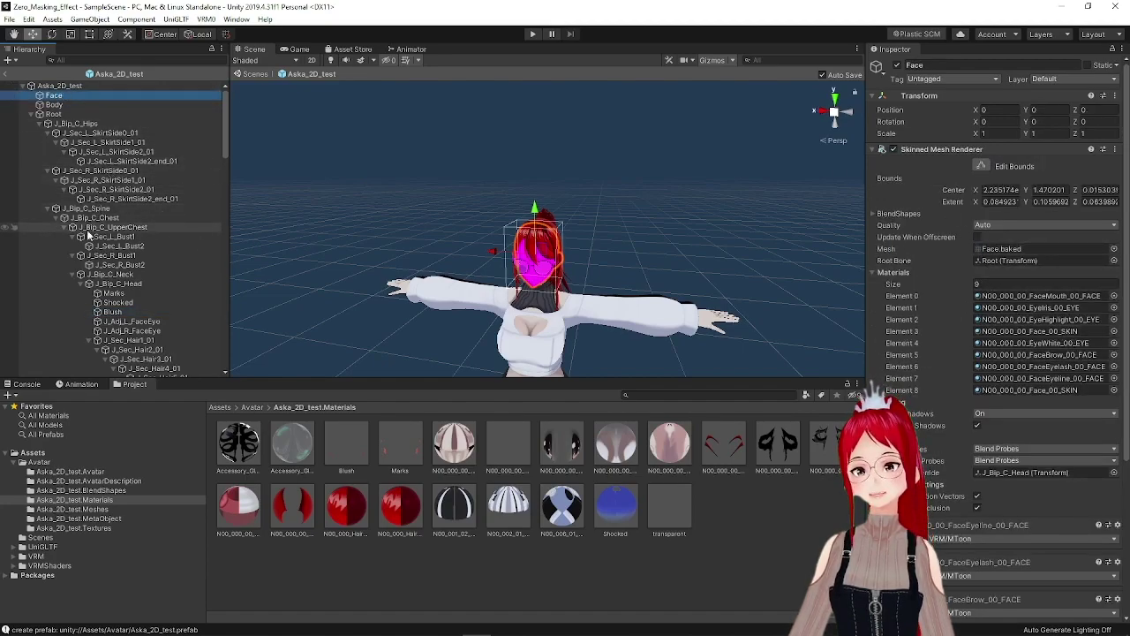
left_click(113, 311)
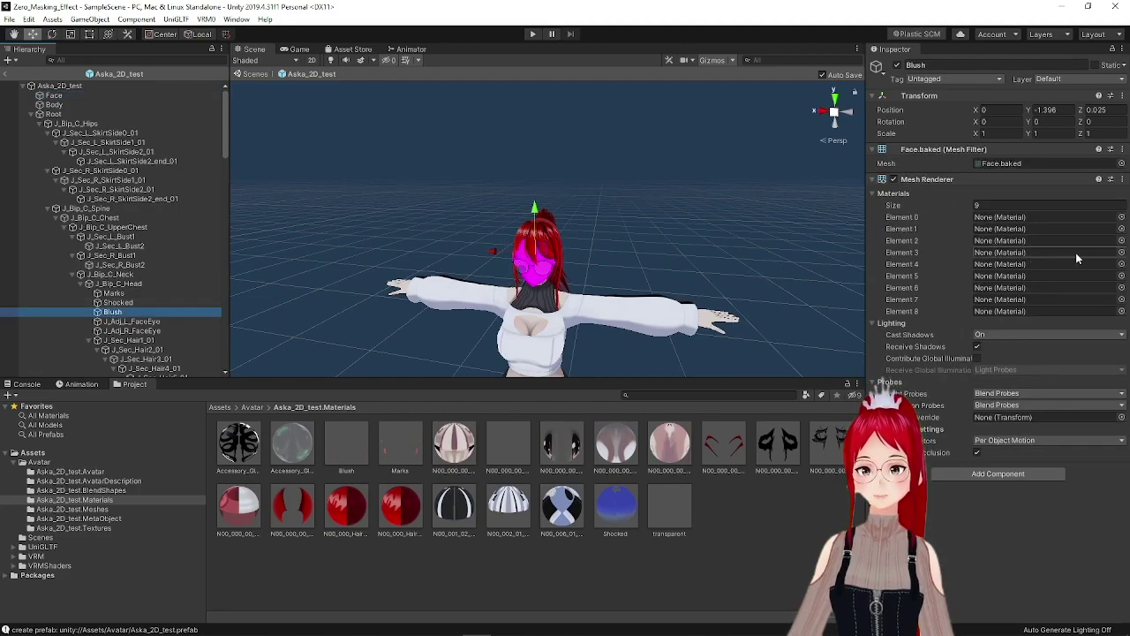
- Assign the transparent material to the Blush object's material slot via the picker
left_click(1121, 252)
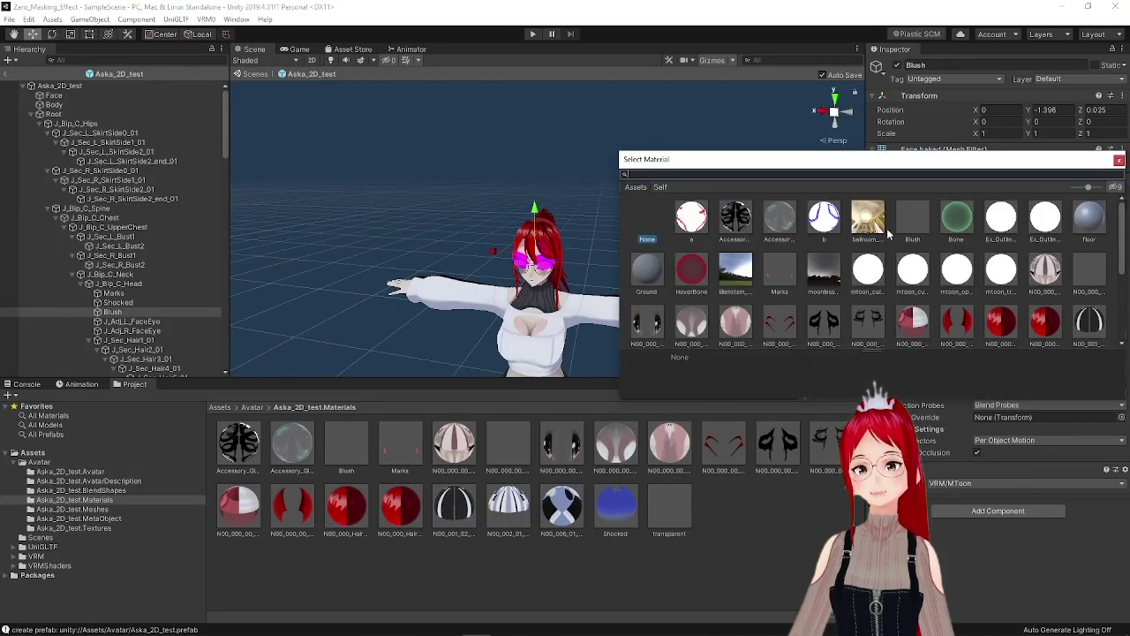
scroll(889, 233, "down", 2)
left_click(1001, 305)
scroll(952, 300, "down", 1)
double_click(956, 268)
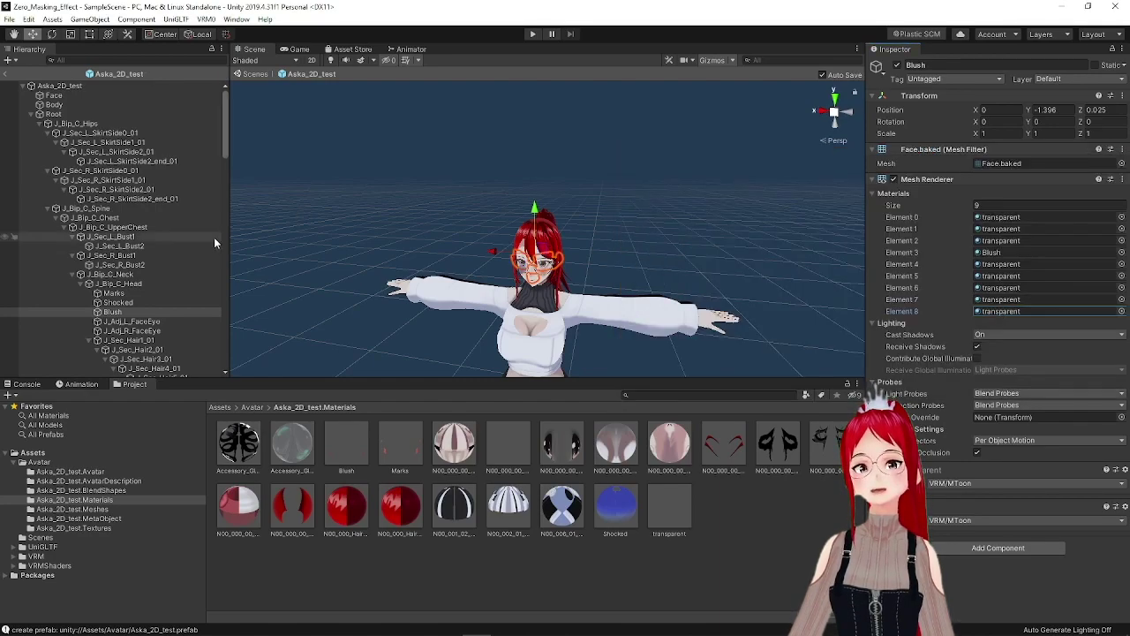
- Drop the Blush material's lit colour alpha to 0 to test, then raise it to 234
left_click(982, 412)
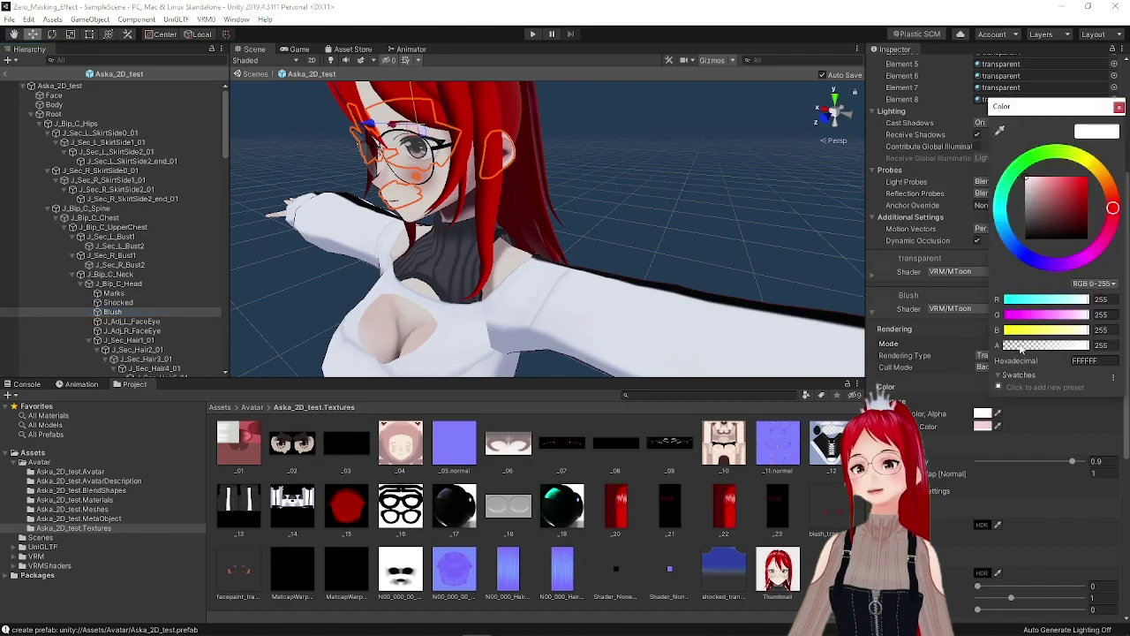
left_click_drag(1019, 347, 975, 340)
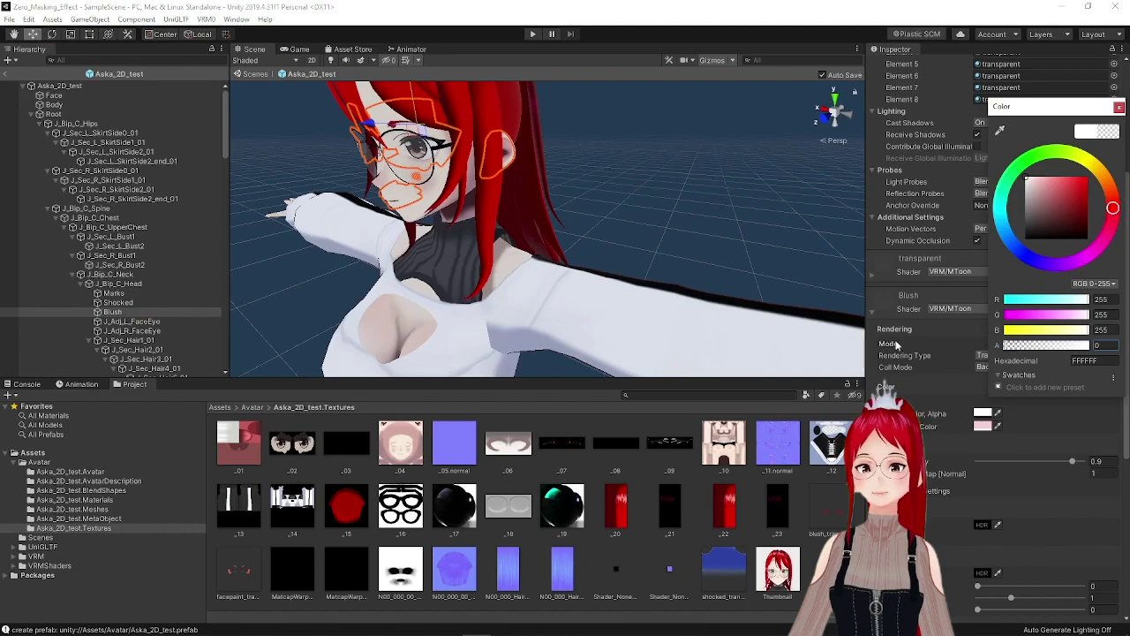
left_click_drag(1007, 345, 951, 336)
left_click(1119, 107)
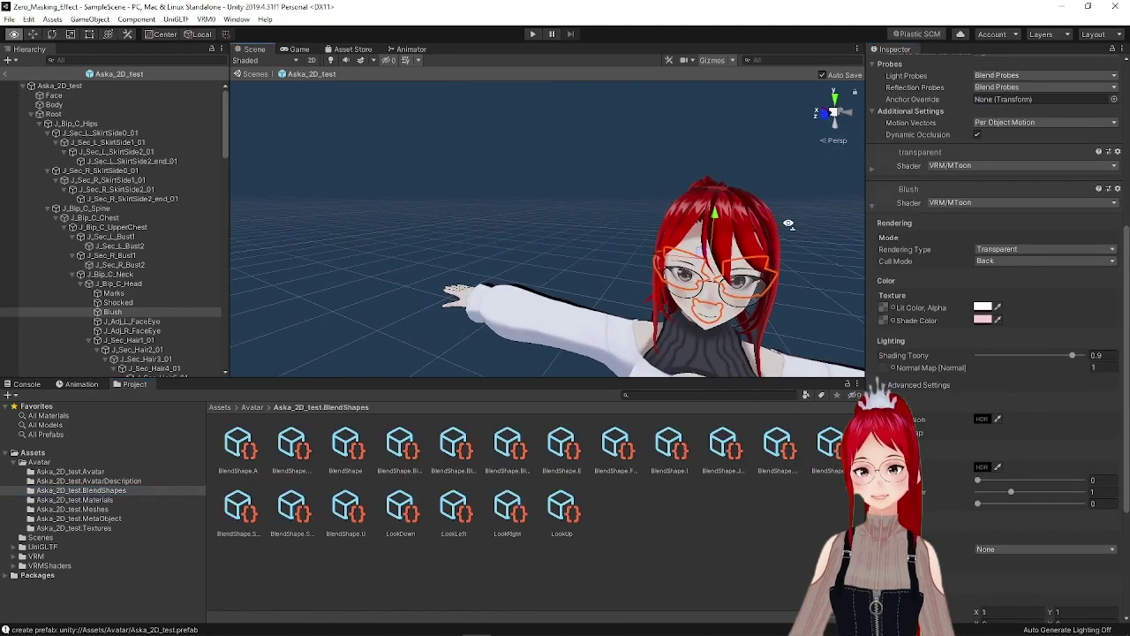
- Use Create BlendShapeClip to save clips named Blush, Mark and Shocked in the BlendShape asset
left_click(346, 446)
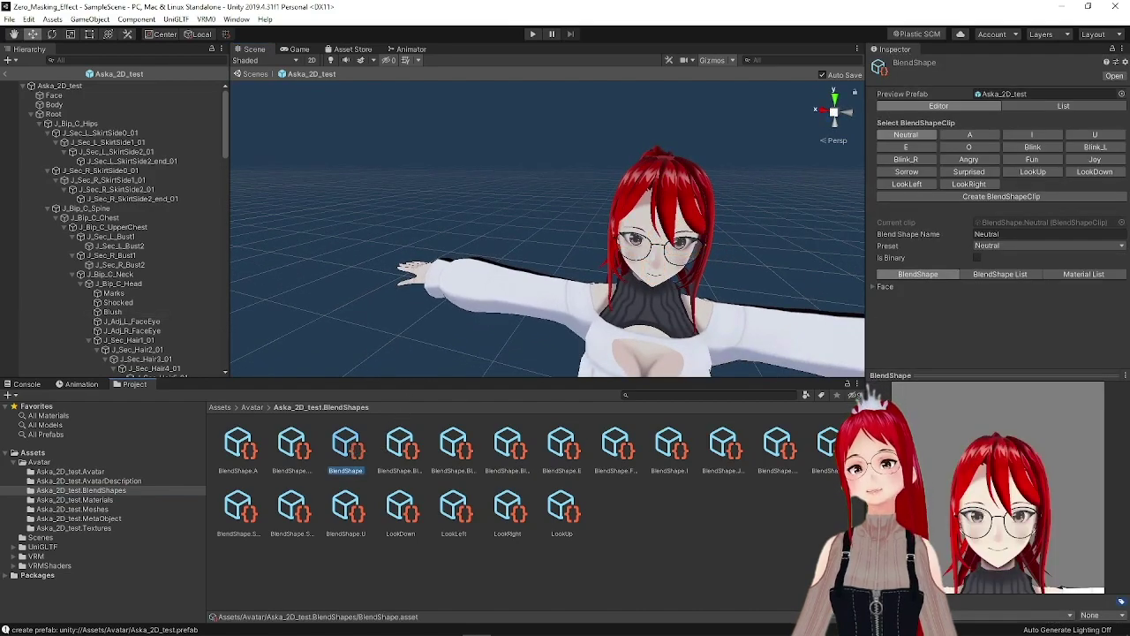
left_click(1037, 196)
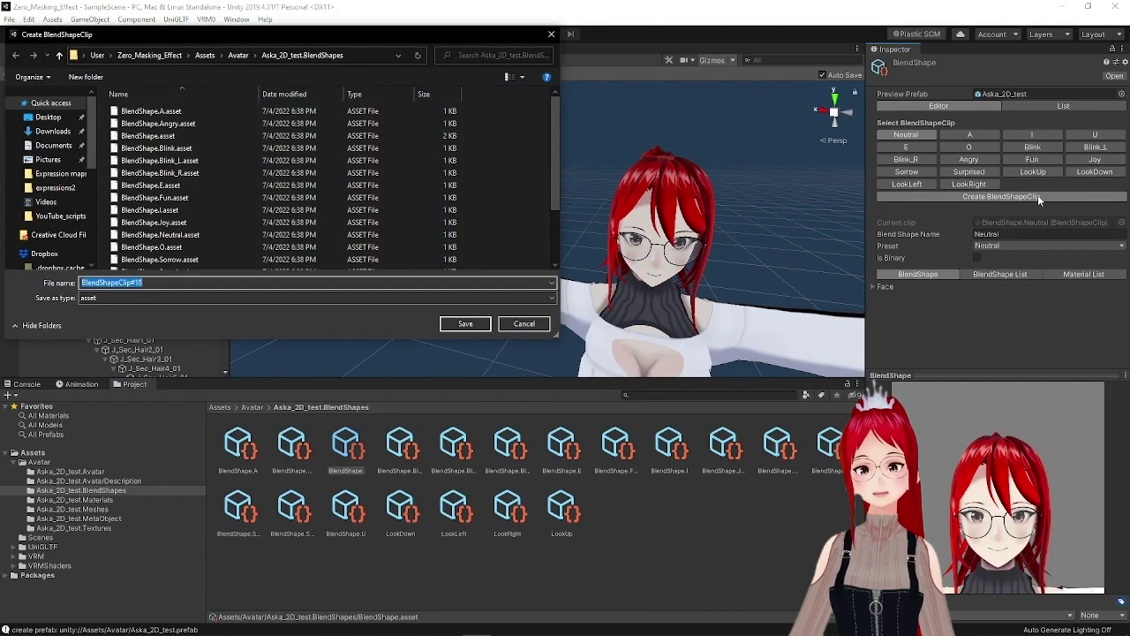
type("Blush")
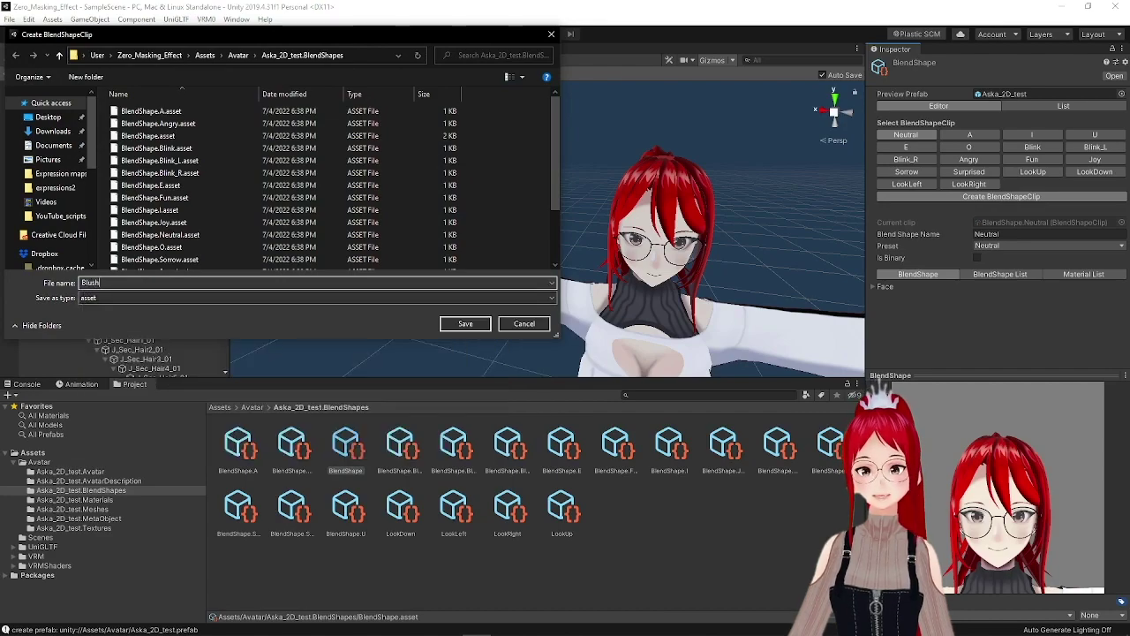
key("Return")
left_click(998, 196)
type("Mark")
key("Return")
left_click(998, 196)
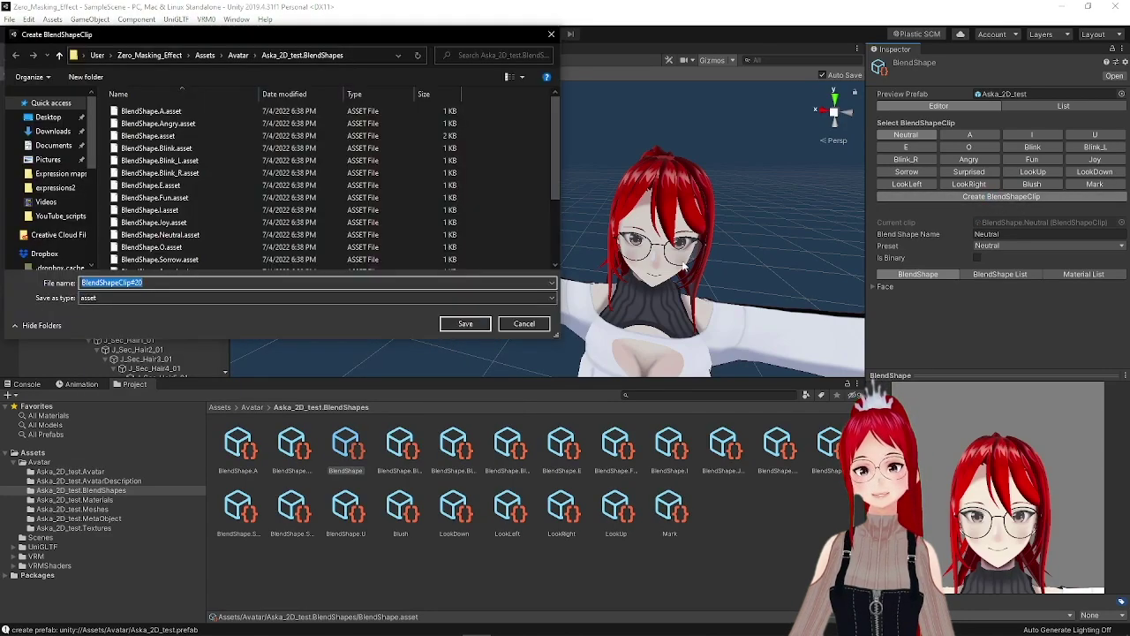
type("Shocked")
key("Return")
left_click(1031, 184)
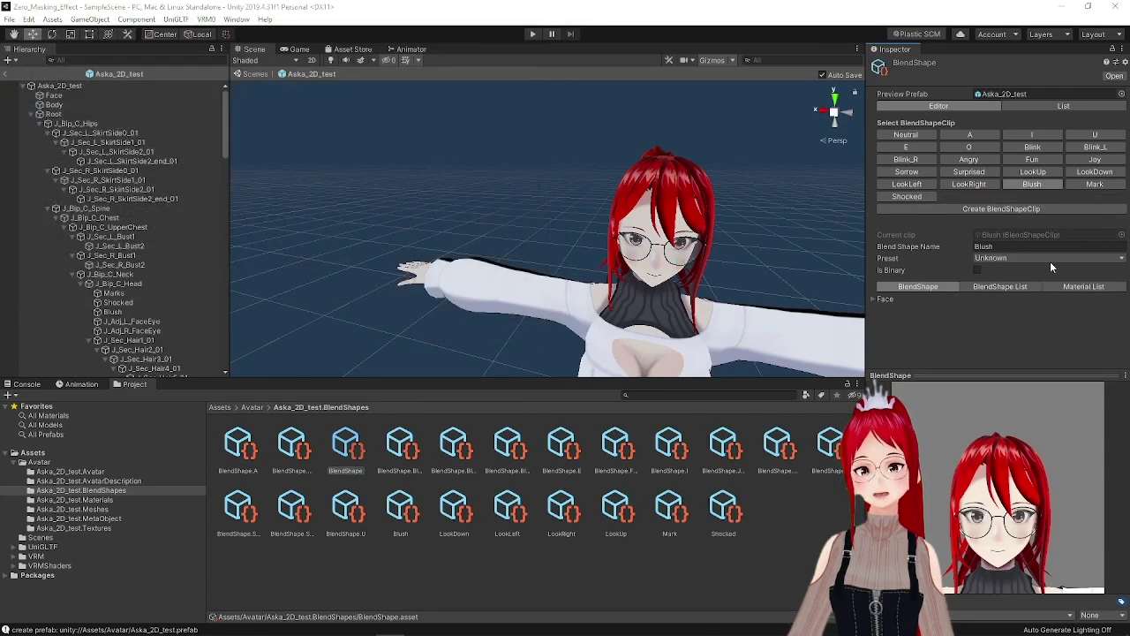
- Make the Blush clip target the Blush material's _Color at white with alpha 255
left_click(1083, 286)
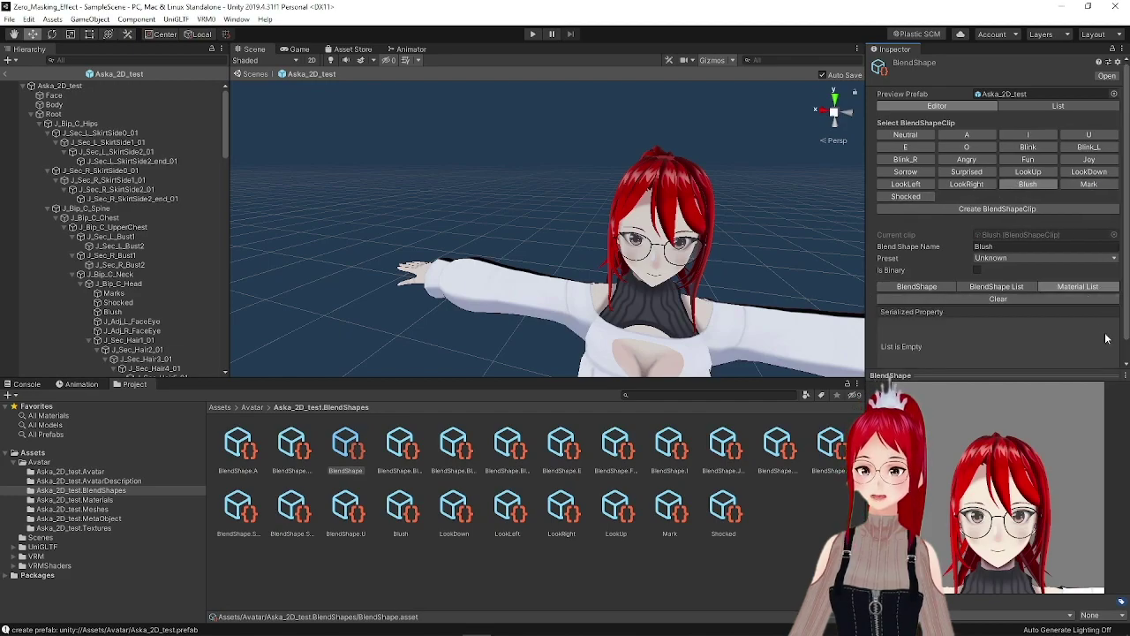
scroll(1111, 344, "down", 1)
left_click(1091, 360)
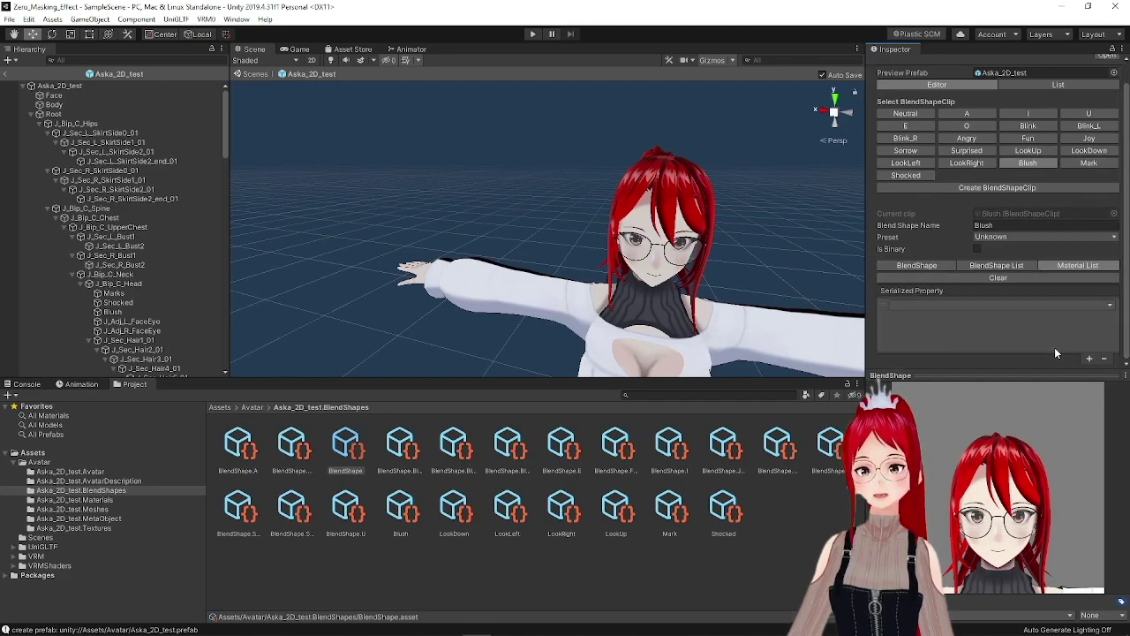
left_click(1110, 306)
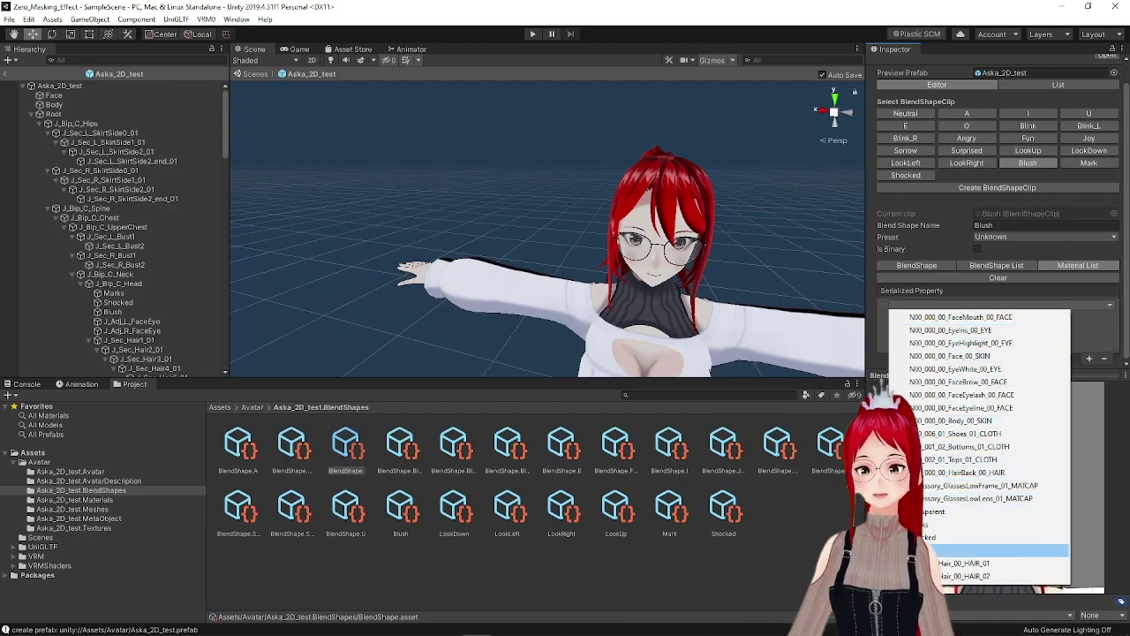
left_click(939, 546)
left_click(1110, 314)
left_click(919, 189)
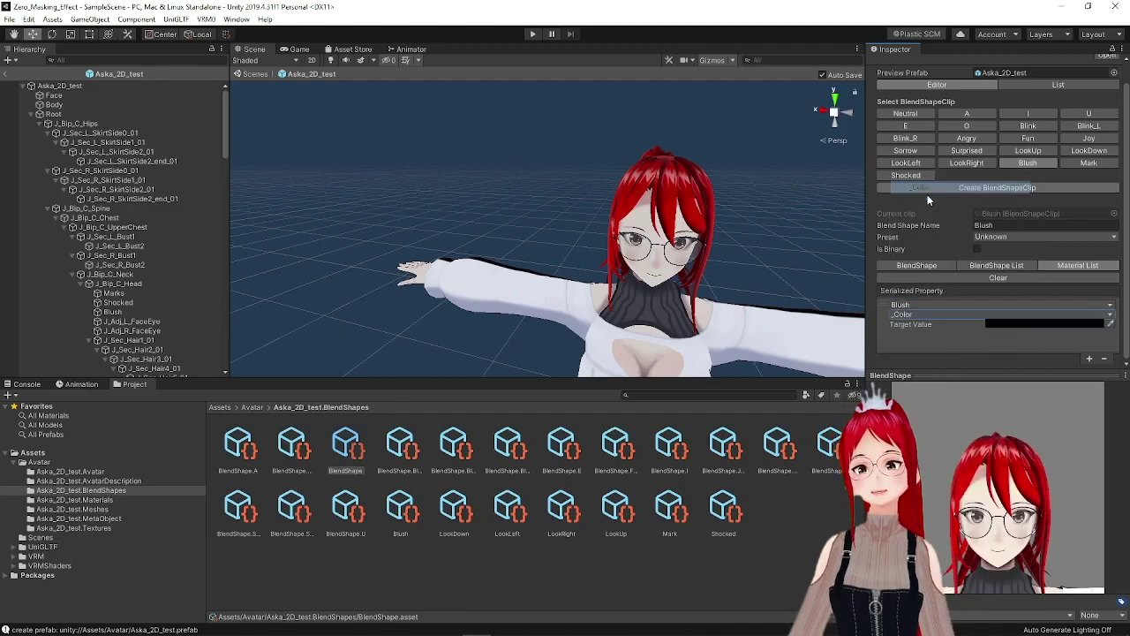
left_click(1038, 322)
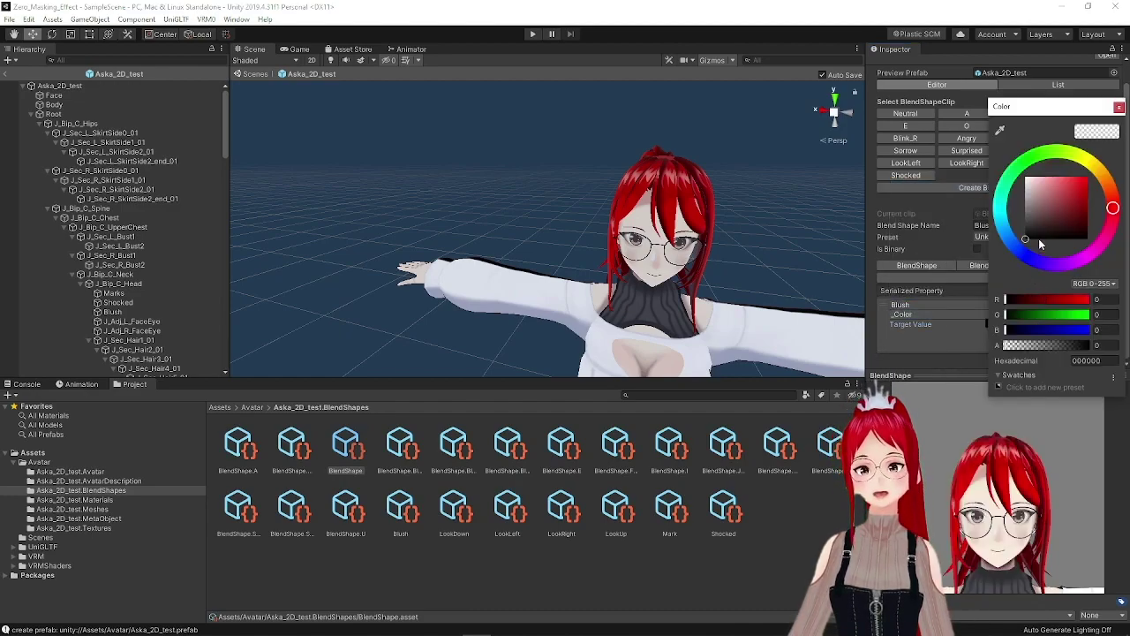
left_click_drag(1029, 184, 1023, 176)
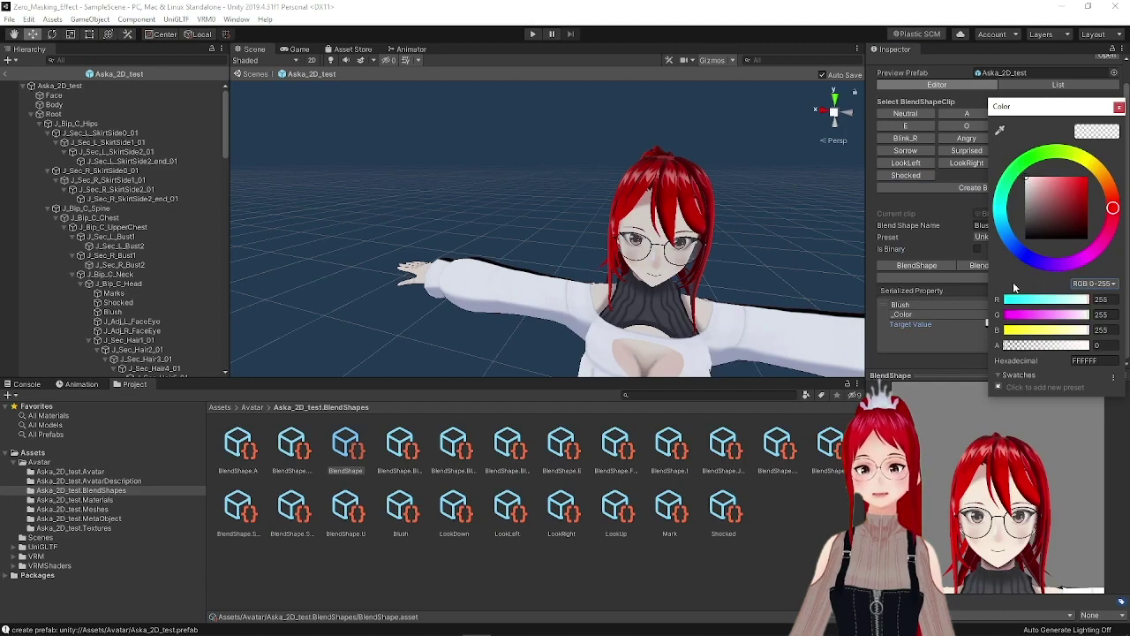
left_click_drag(1005, 351, 1115, 350)
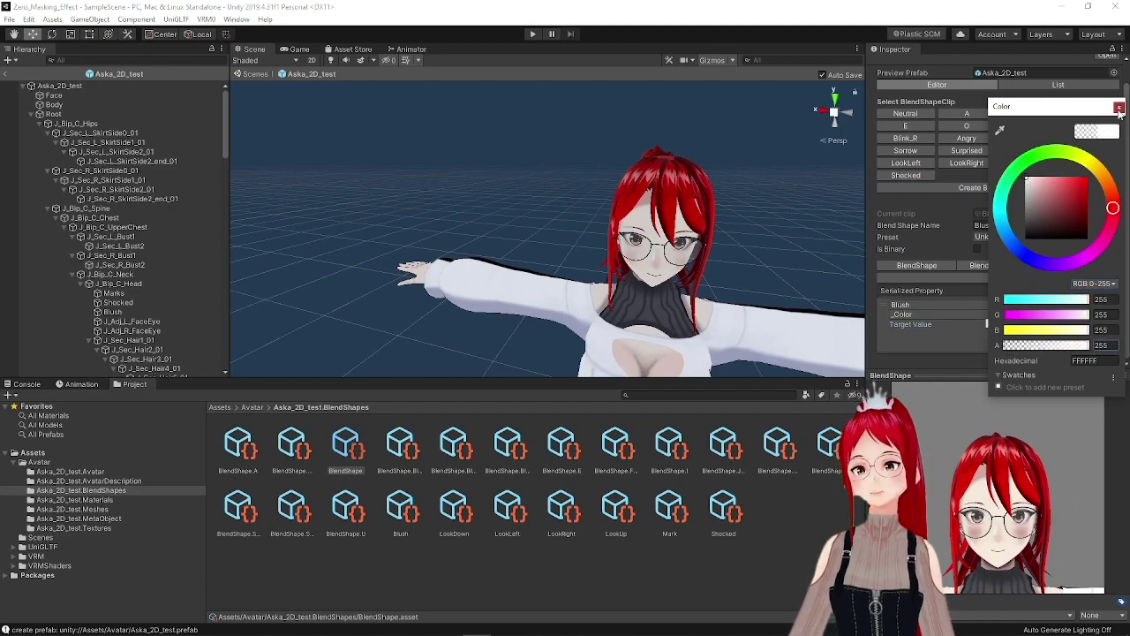
left_click(1119, 107)
- Make the Mark clip target the Marks material's _Color at full opacity
left_click(1088, 162)
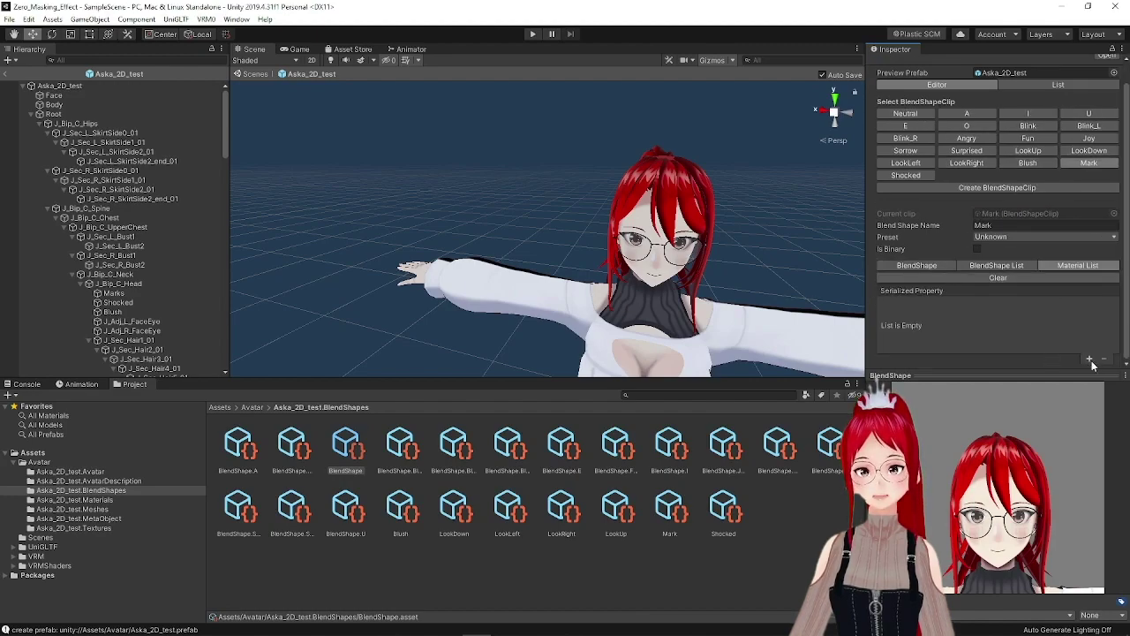
left_click(1090, 361)
left_click(998, 523)
left_click(1041, 320)
left_click_drag(1042, 350, 1115, 350)
left_click(1119, 107)
- Make the Shocked clip target the Shocked material's _Color at opaque white
left_click(905, 175)
left_click(1109, 308)
left_click(923, 537)
left_click(997, 318)
left_click(918, 184)
left_click(1042, 324)
left_click_drag(1041, 349, 1114, 349)
left_click(1117, 76)
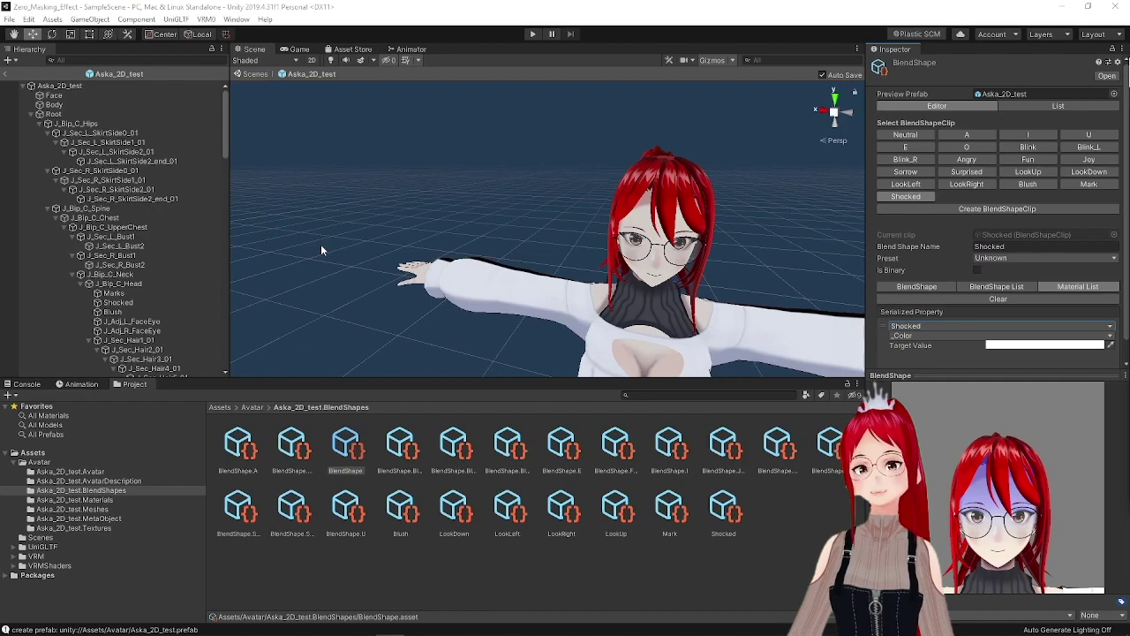
left_click(81, 87)
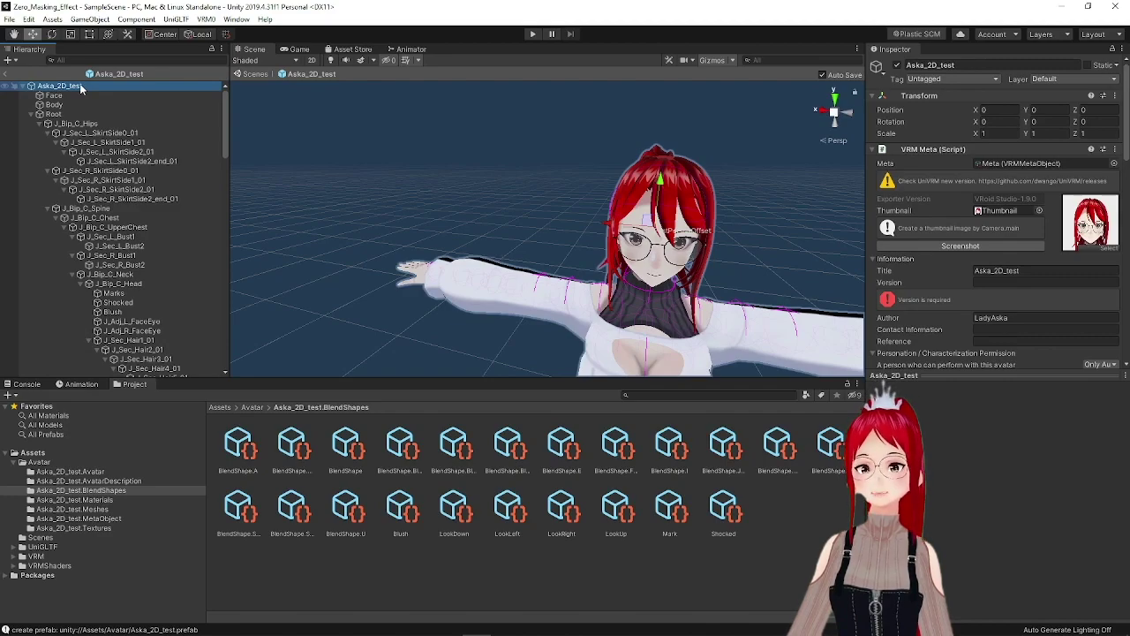
- In Export to VRM 0.x, enable Pose Freeze, apply Make T-Pose, and begin entering the Version
left_click(208, 20)
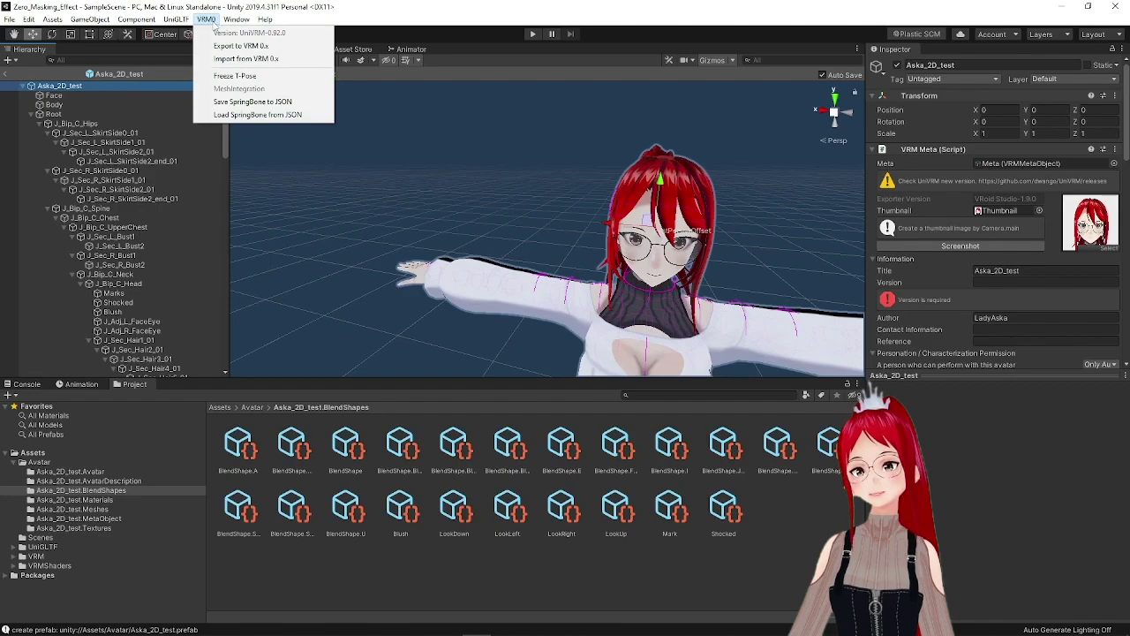
left_click(263, 46)
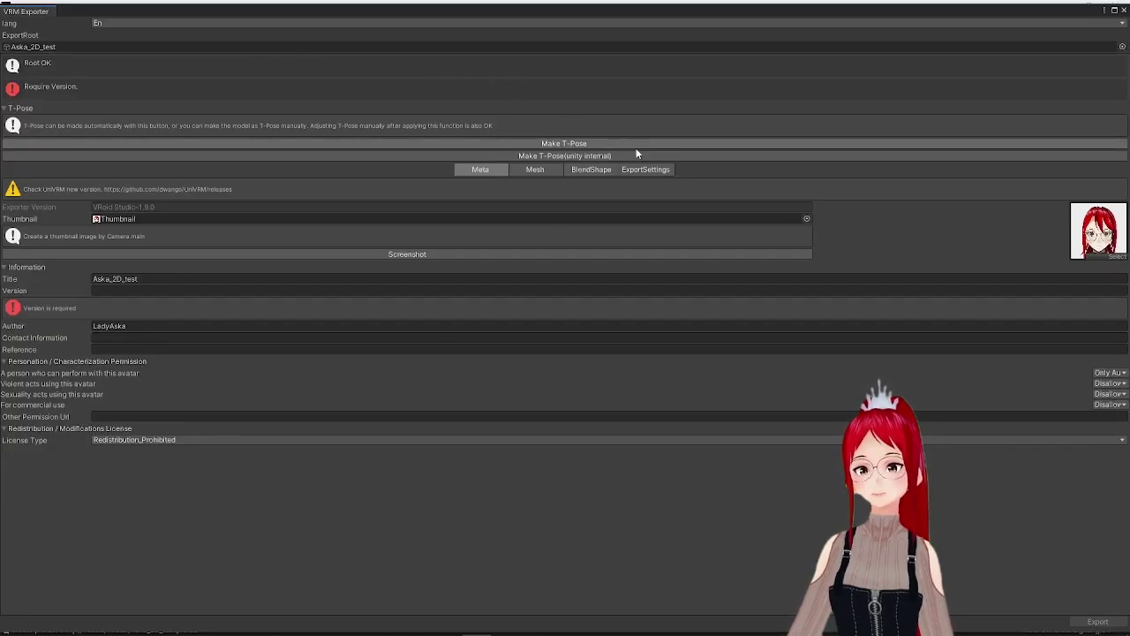
left_click(662, 172)
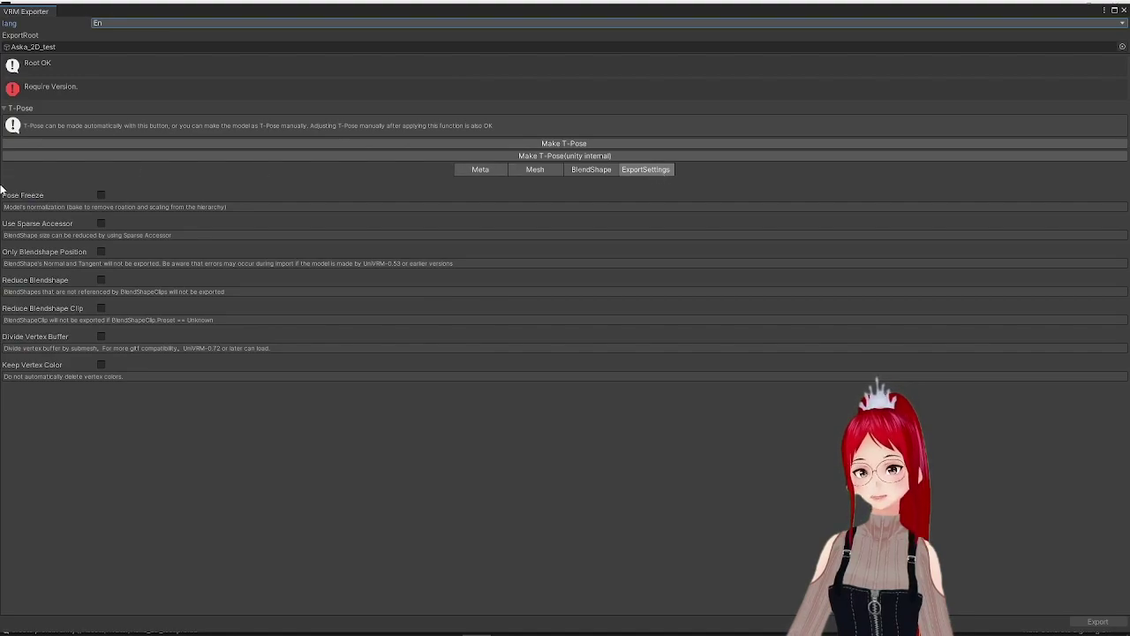
left_click(98, 194)
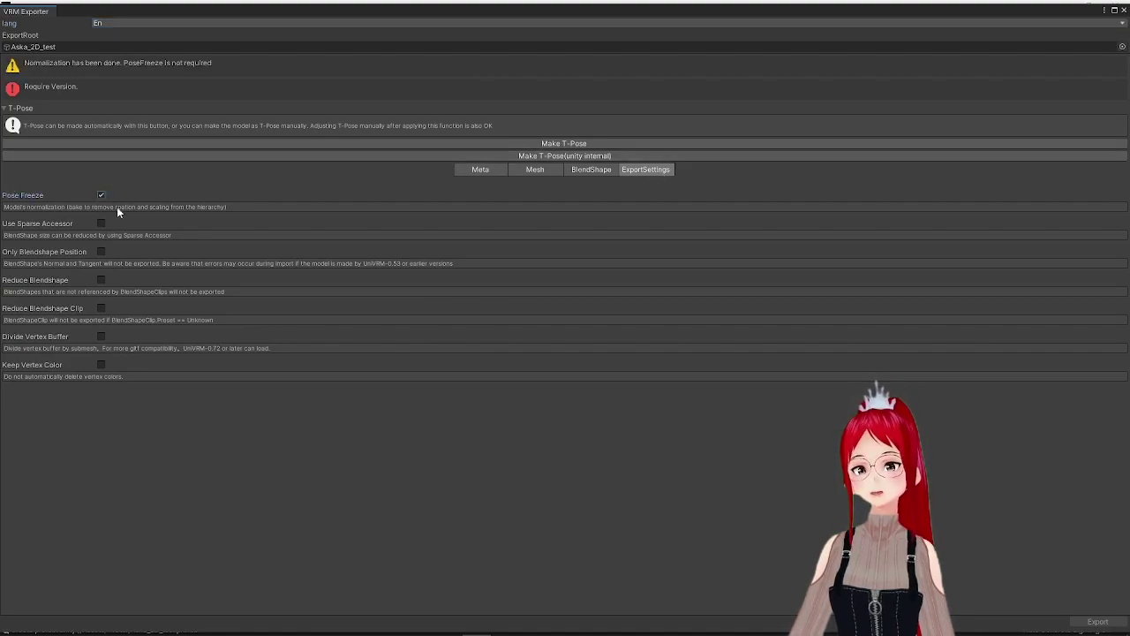
left_click(579, 143)
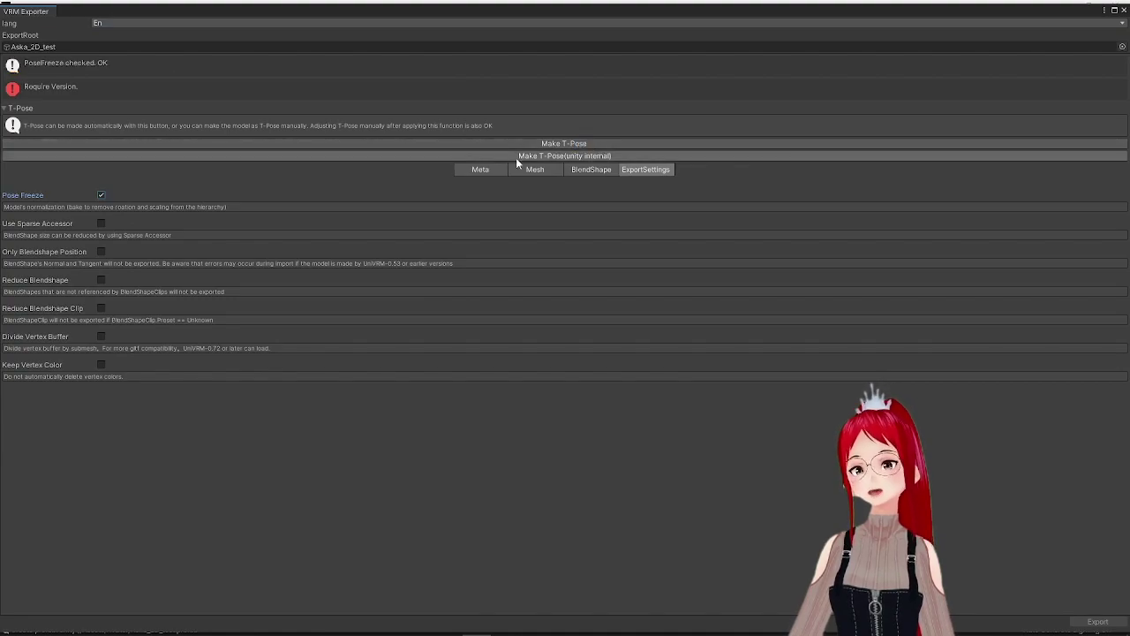
left_click(481, 170)
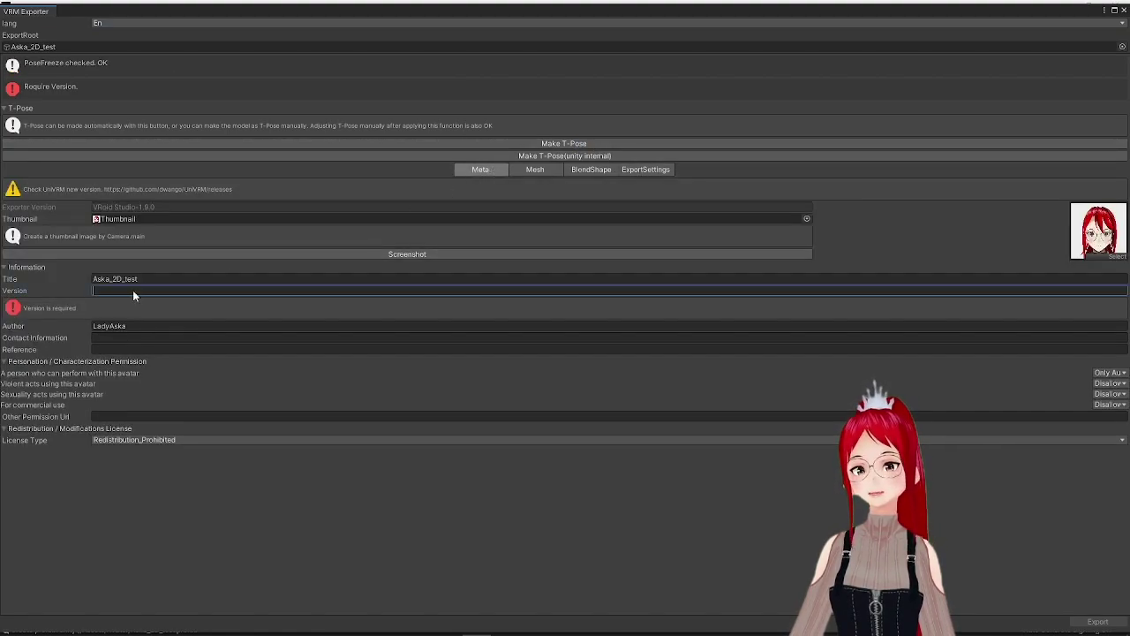
type("V")
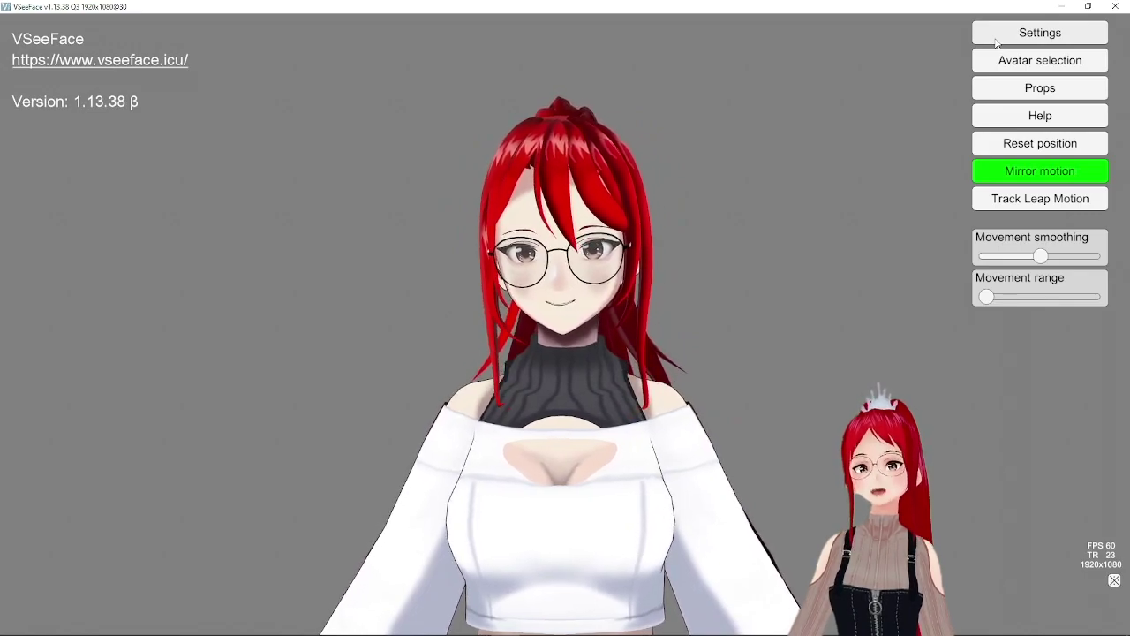
left_click(996, 39)
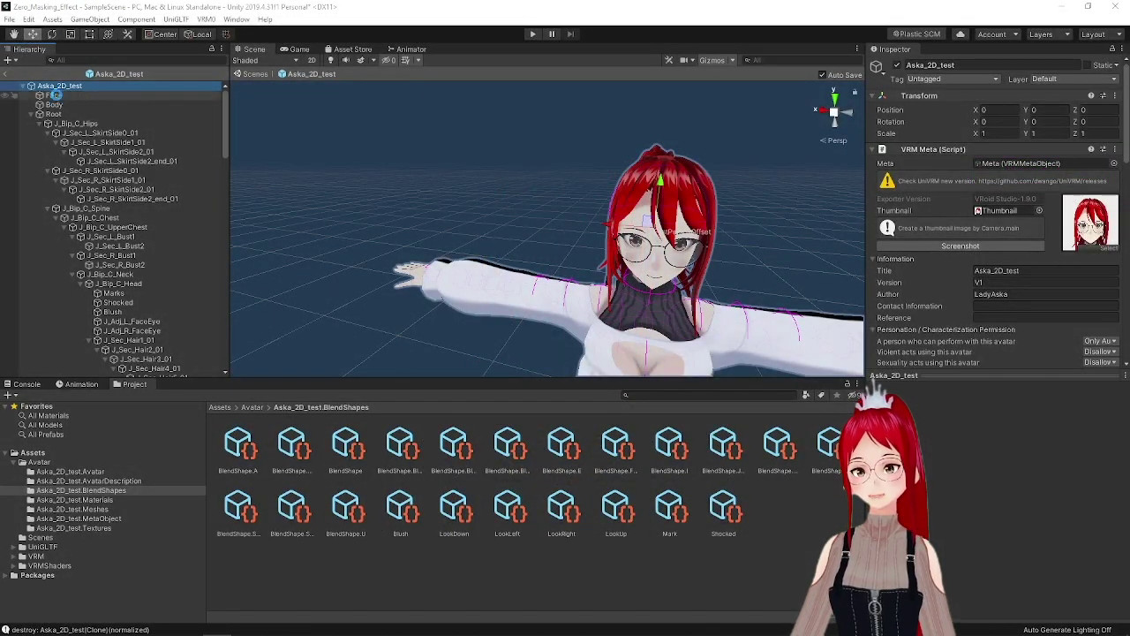
left_click(55, 95)
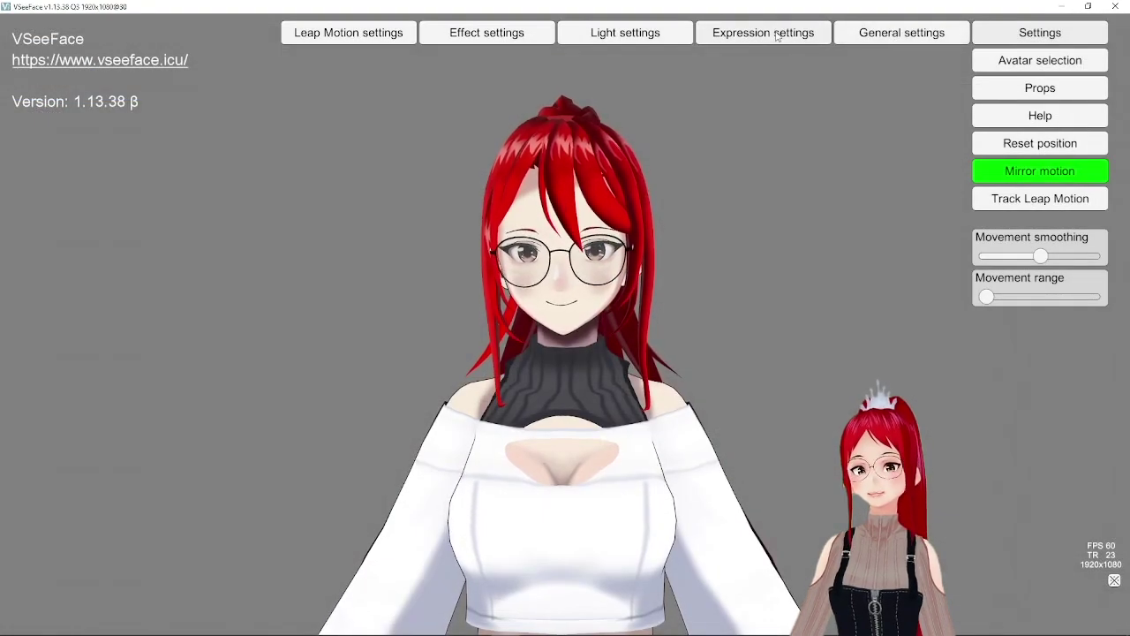
- In Expression settings, lengthen the Blush transition time and test Blush with hotkey 3
left_click(777, 35)
scroll(39, 335, "down", 15)
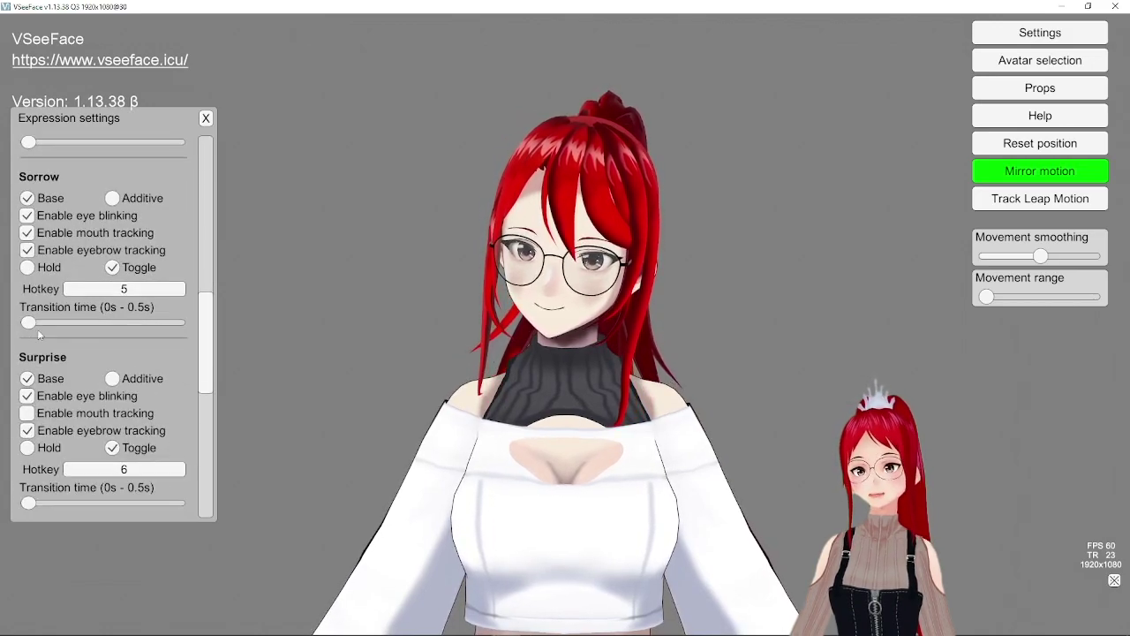
scroll(39, 336, "down", 10)
scroll(39, 336, "up", 5)
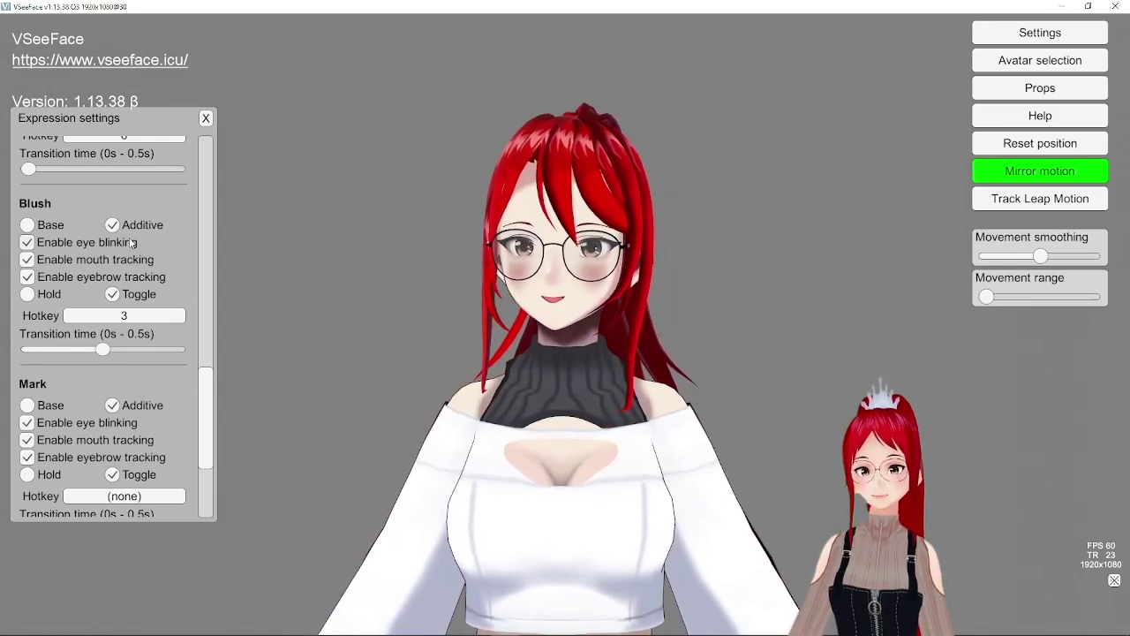
left_click_drag(104, 349, 2, 356)
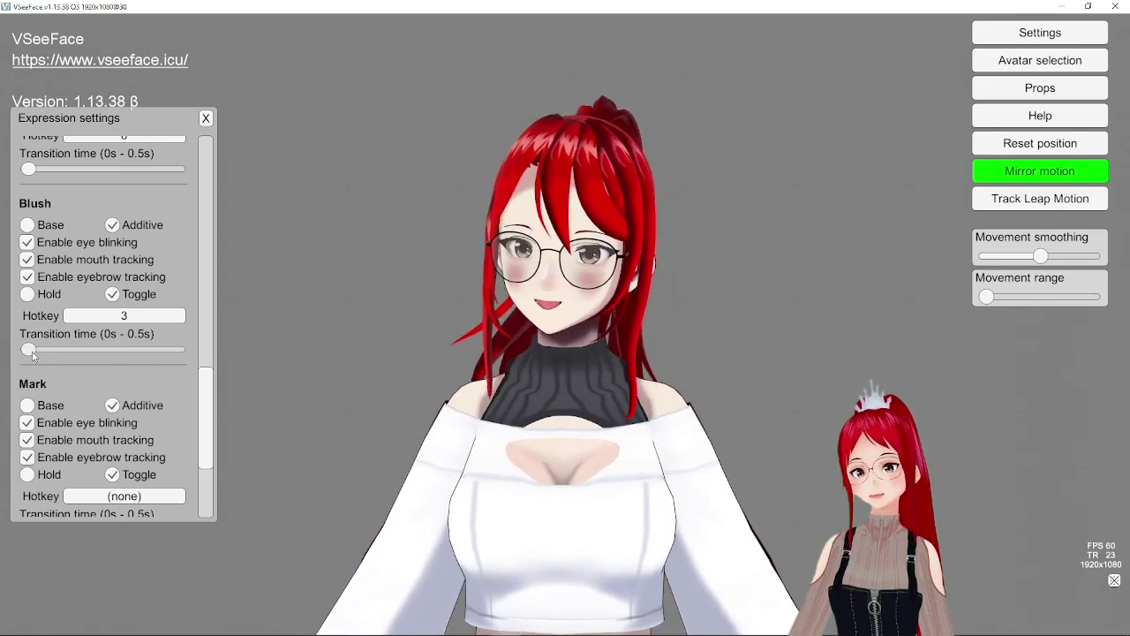
left_click_drag(33, 353, 174, 353)
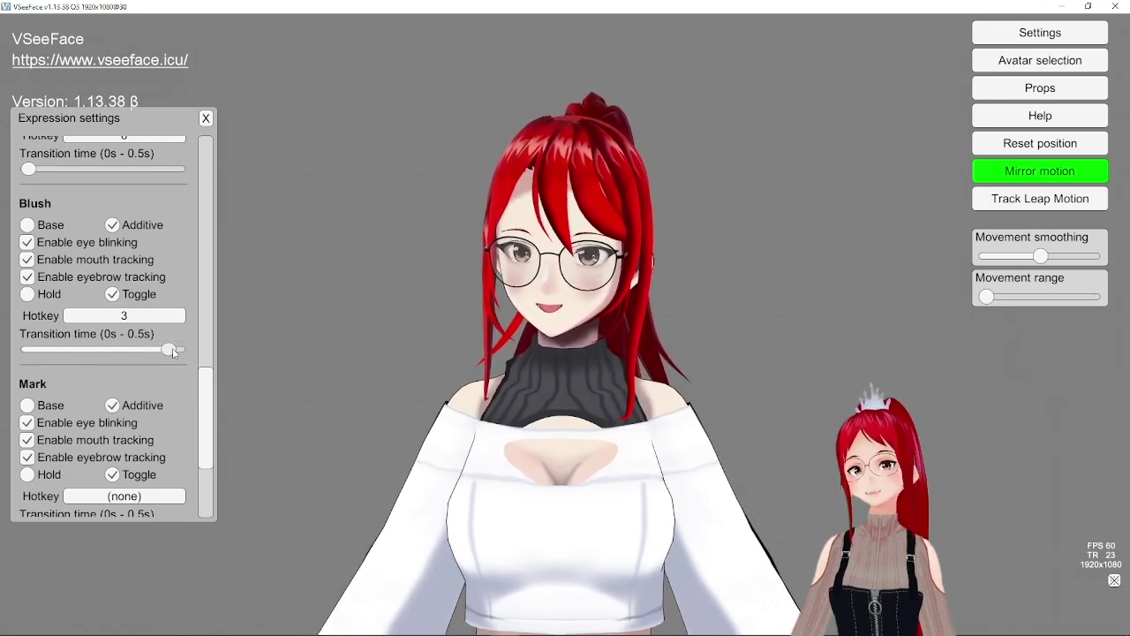
key("3")
- Assign hotkey 8 to the Mark expression and set its transition time to 0
scroll(104, 425, "down", 2)
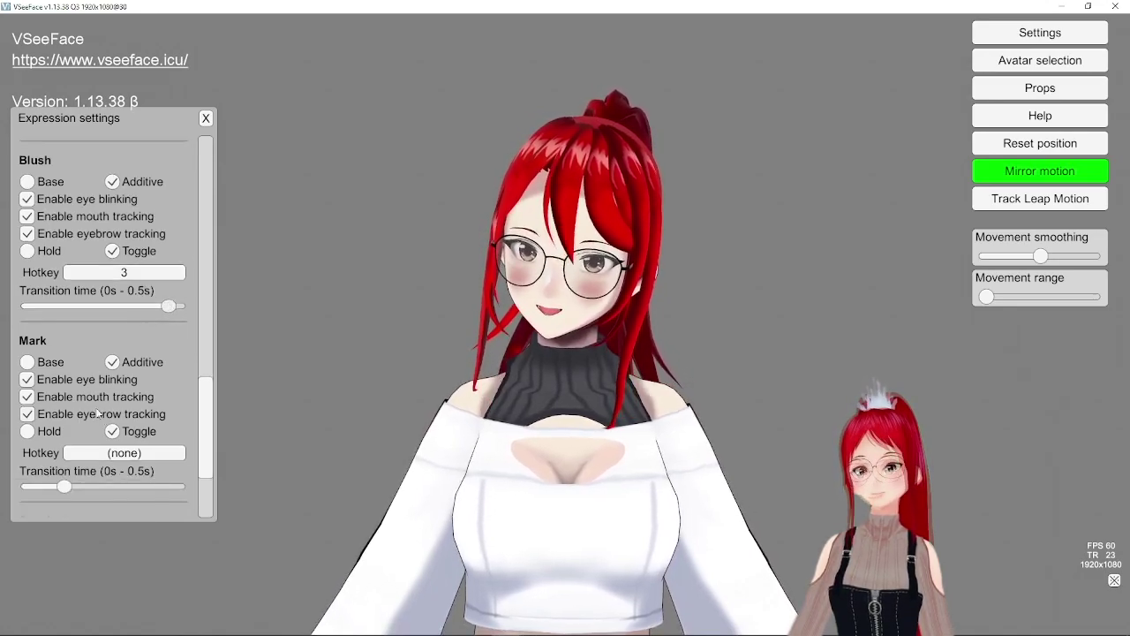
left_click(113, 413)
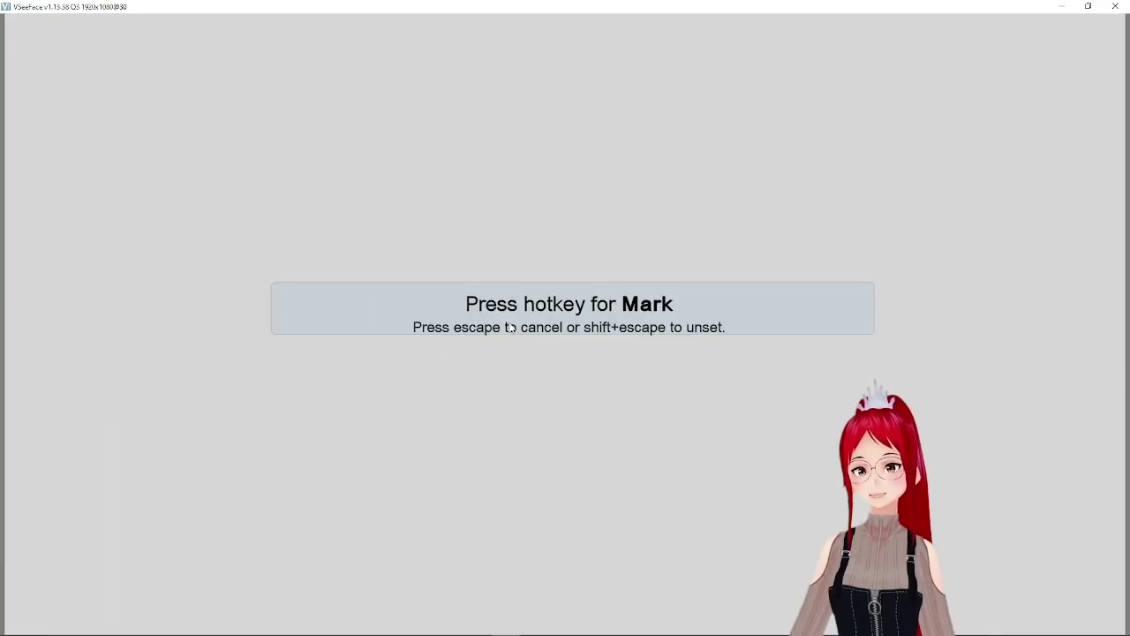
key("8")
left_click(551, 326)
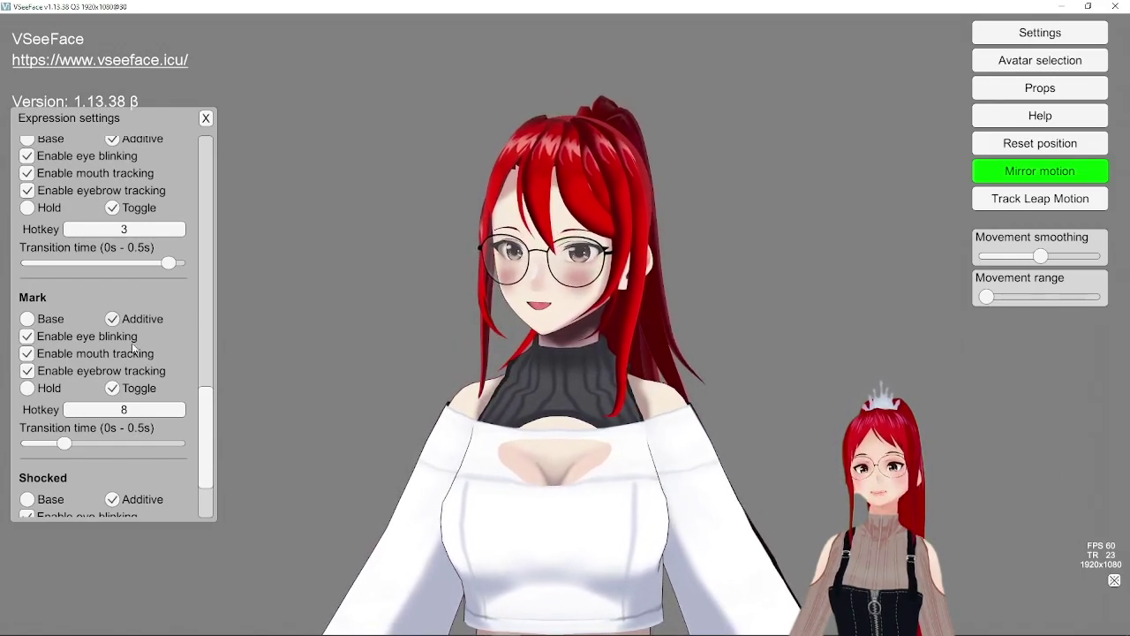
left_click_drag(64, 443, 3, 442)
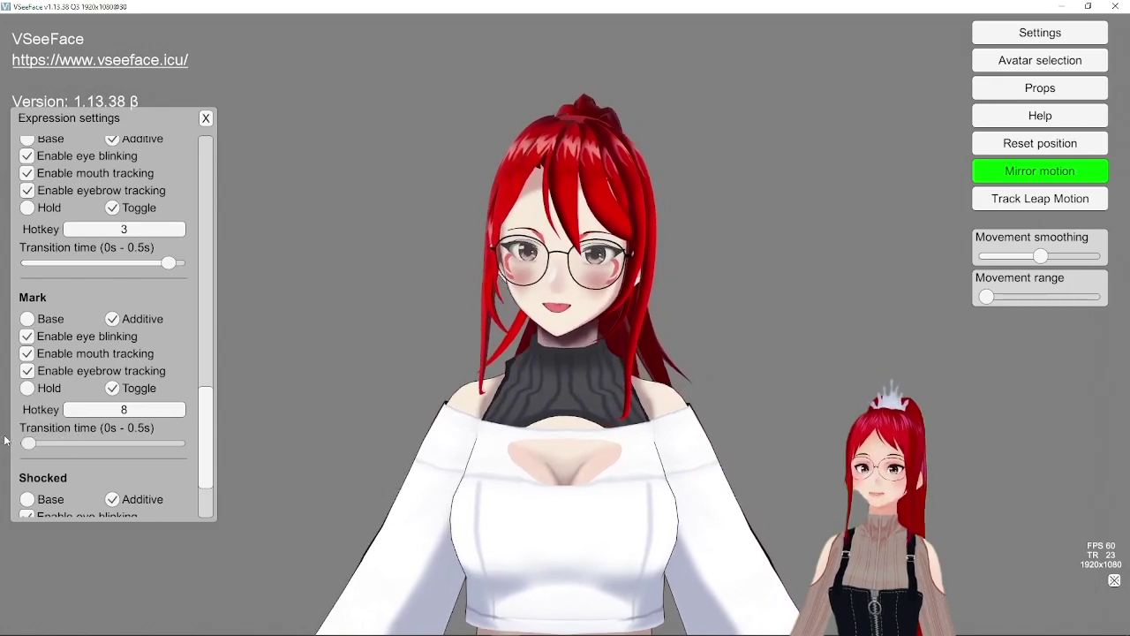
scroll(106, 397, "up", 3)
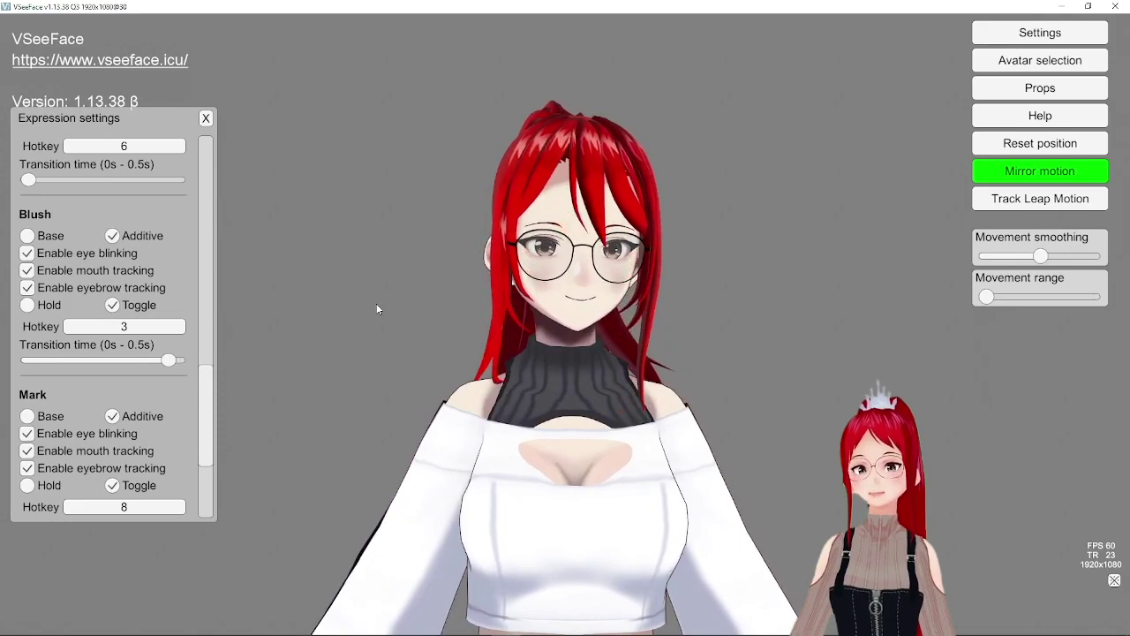